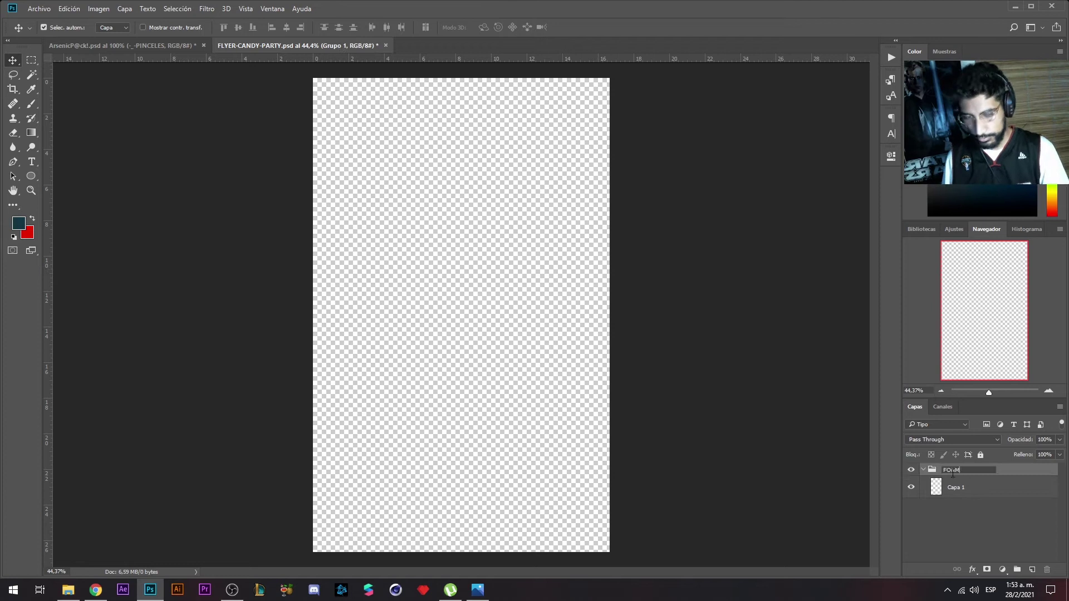
- Rename the background layer group to 'FONDO TOTAL' and set its layer colour to Orange
{"action": "type", "text": "TOTAL"}
{"action": "right_click", "coordinate": [956, 487]}
{"action": "left_click", "coordinate": [918, 404]}
- Draw a full-canvas rectangle with a radial gradient fill
{"action": "key", "text": "u"}
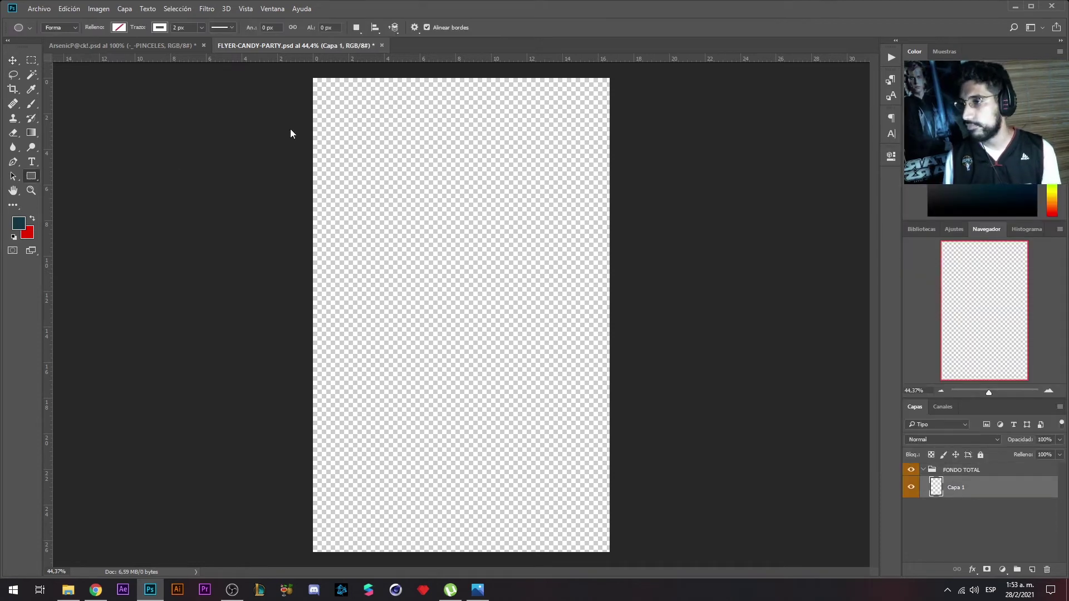
{"action": "left_click", "coordinate": [118, 27]}
{"action": "left_click", "coordinate": [112, 49]}
{"action": "left_click_drag", "start_coordinate": [305, 77], "coordinate": [620, 557]}
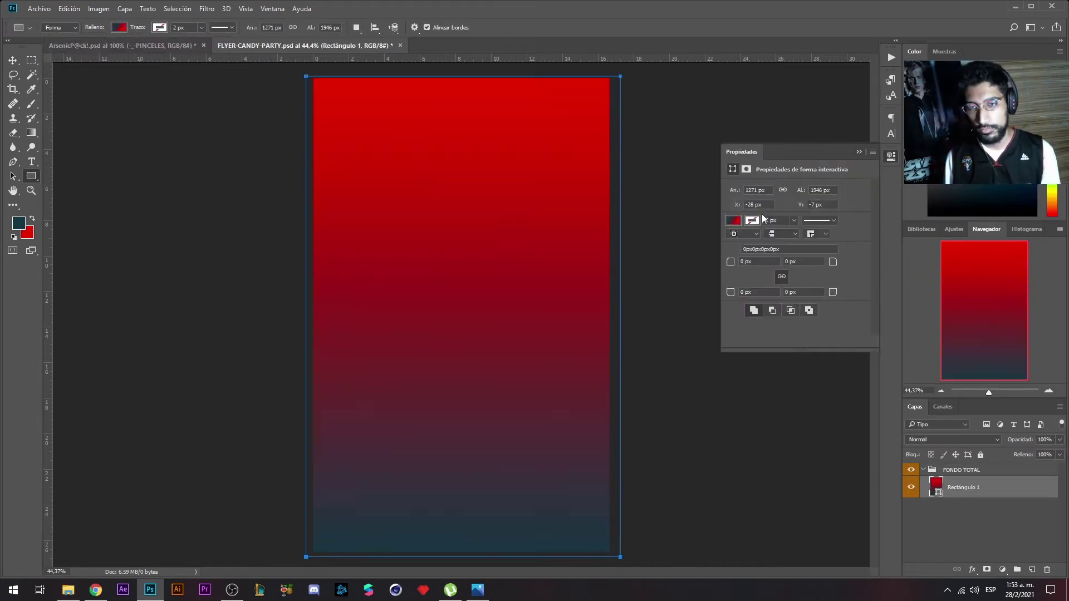
{"action": "left_click", "coordinate": [763, 370]}
{"action": "left_click", "coordinate": [757, 383]}
- Set the gradient stops to magenta a82677 and a lighter pink centre, then add an empty layer
{"action": "double_click", "coordinate": [848, 357]}
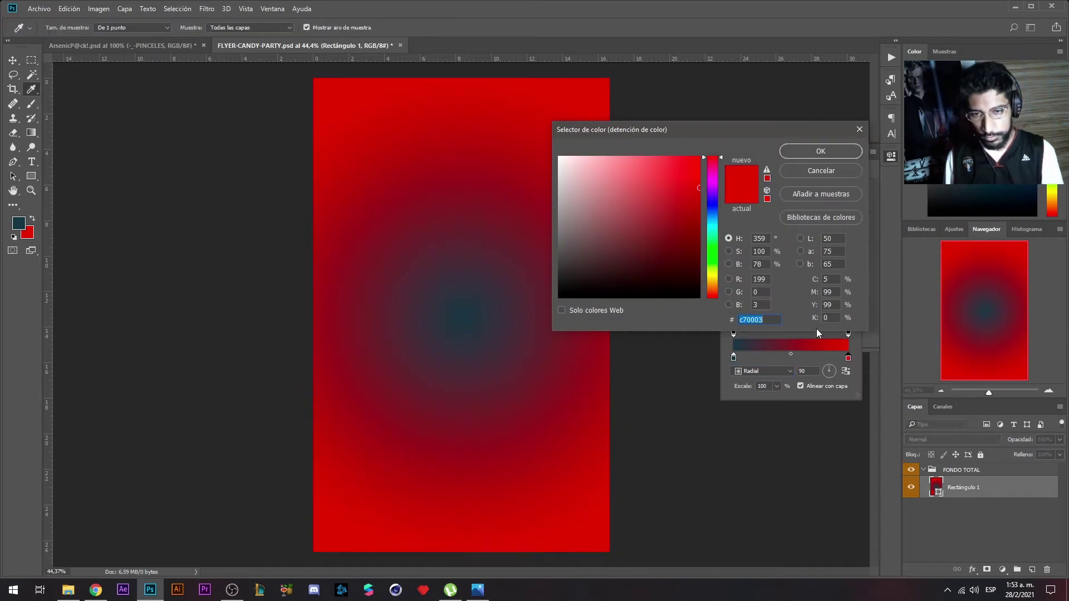
{"action": "type", "text": "A"}
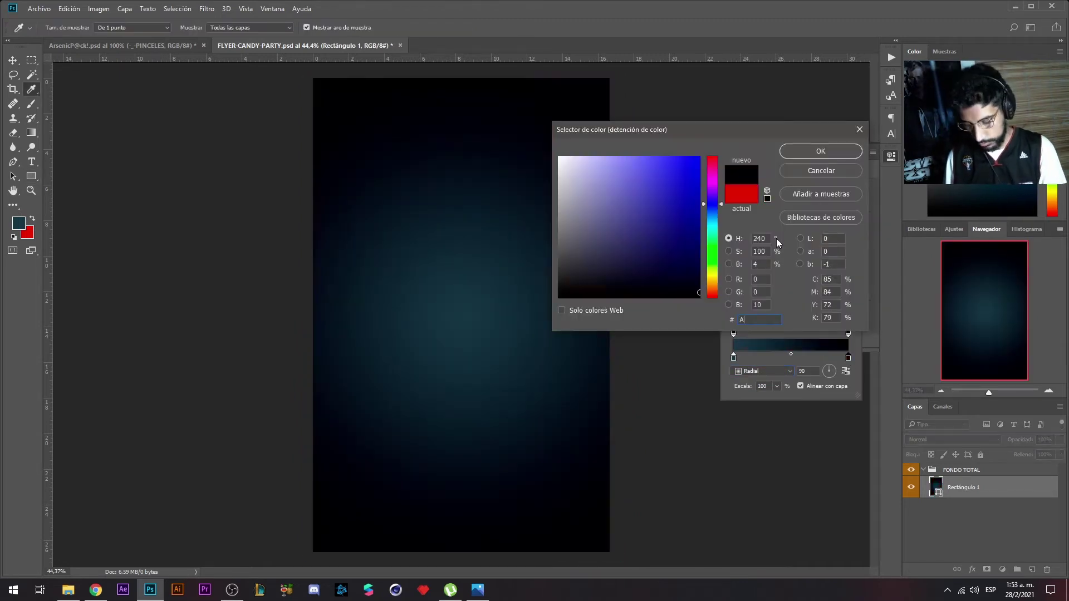
{"action": "type", "text": "821D7E"}
{"action": "left_click", "coordinate": [816, 151]}
{"action": "double_click", "coordinate": [733, 358]}
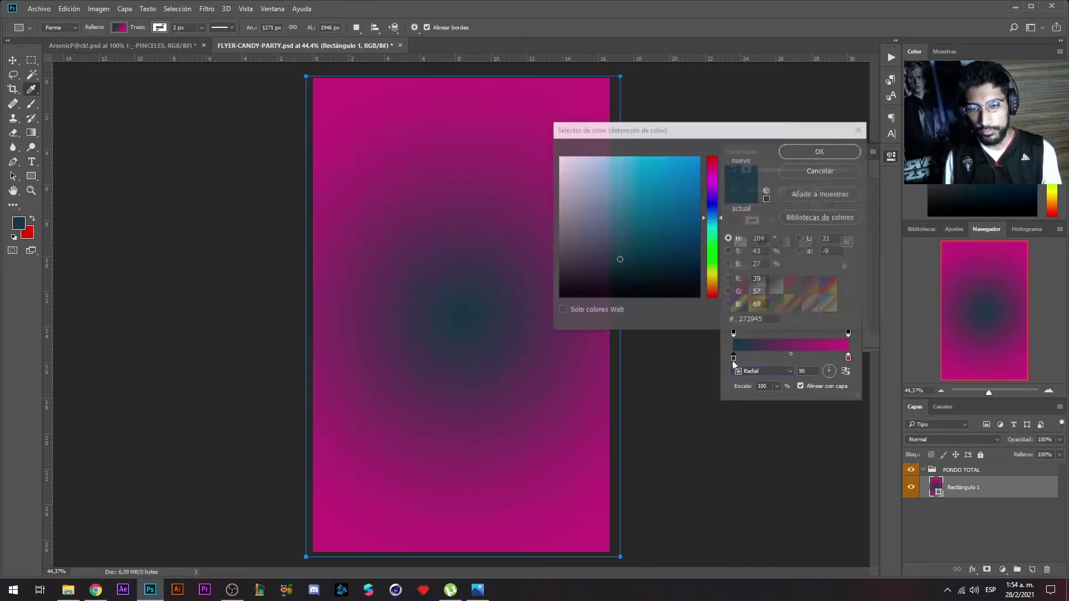
{"action": "type", "text": "FF6801"}
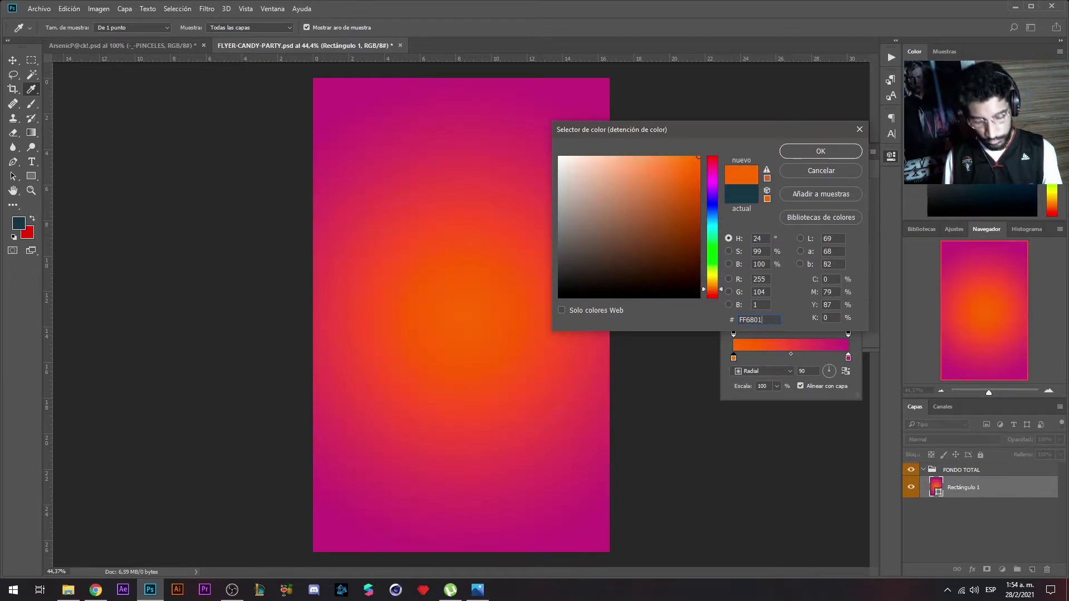
{"action": "key", "text": "BackSpace"}
{"action": "key", "text": "BackSpace"}
{"action": "key", "text": "BackSpace"}
{"action": "type", "text": "a82"}
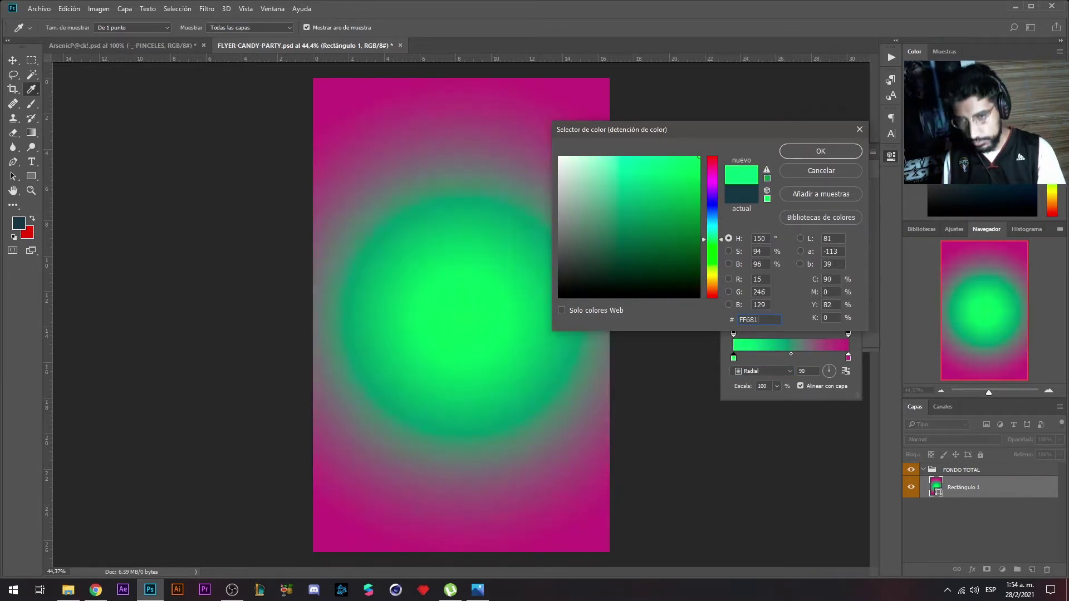
{"action": "type", "text": "677"}
{"action": "left_click_drag", "start_coordinate": [628, 219], "coordinate": [615, 172]}
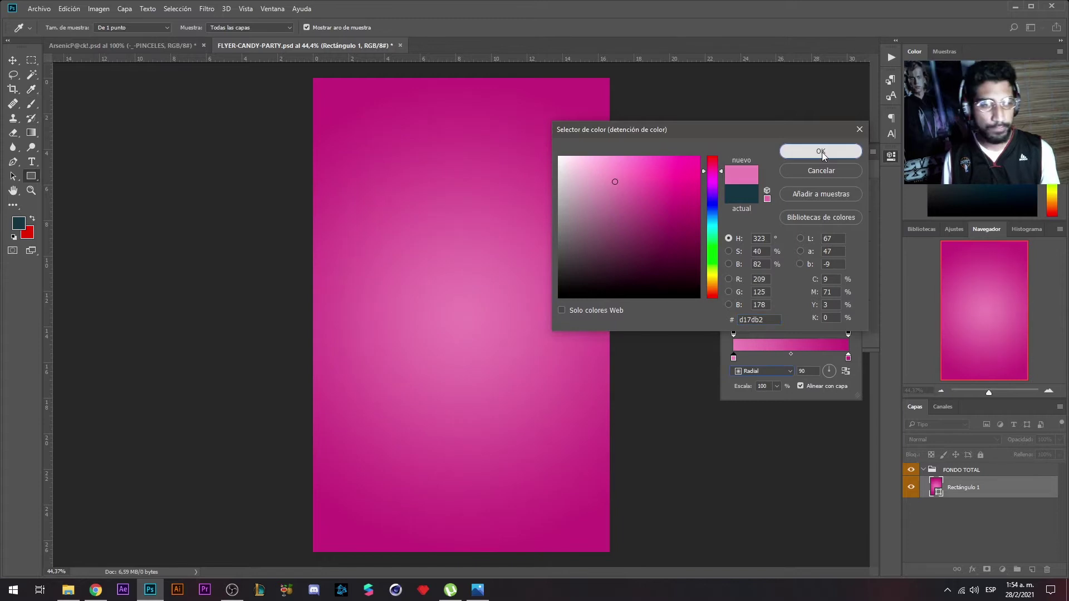
{"action": "left_click", "coordinate": [820, 150]}
{"action": "left_click", "coordinate": [858, 151]}
- Draw a no-fill rectangle inset from the flyer edges with a dark magenta stroke
{"action": "key", "text": "ctrl+shift+alt+n"}
{"action": "left_click", "coordinate": [119, 27]}
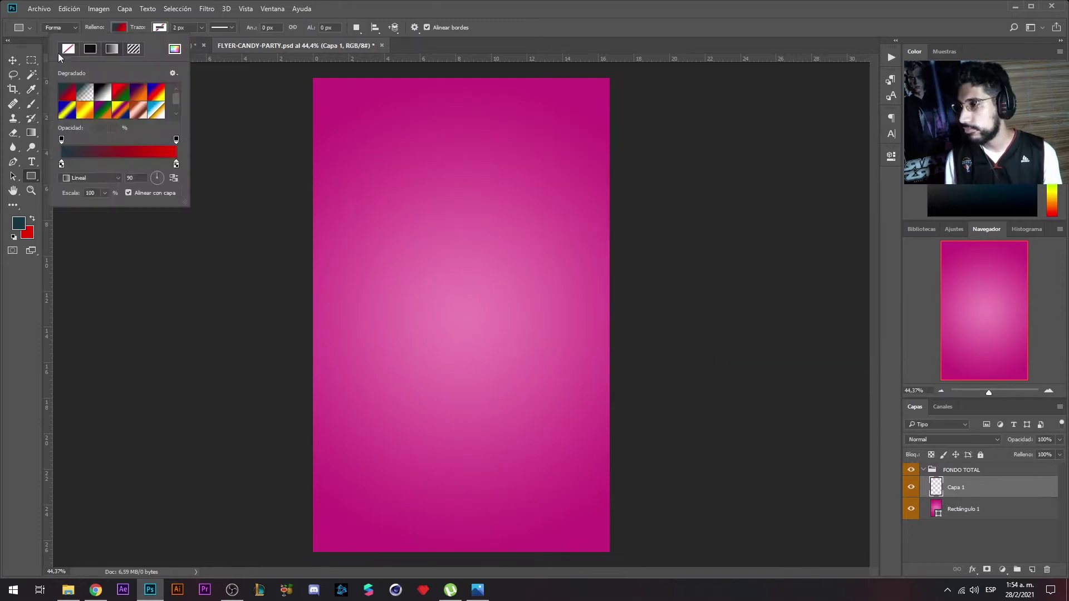
{"action": "left_click", "coordinate": [161, 33]}
{"action": "left_click", "coordinate": [165, 99]}
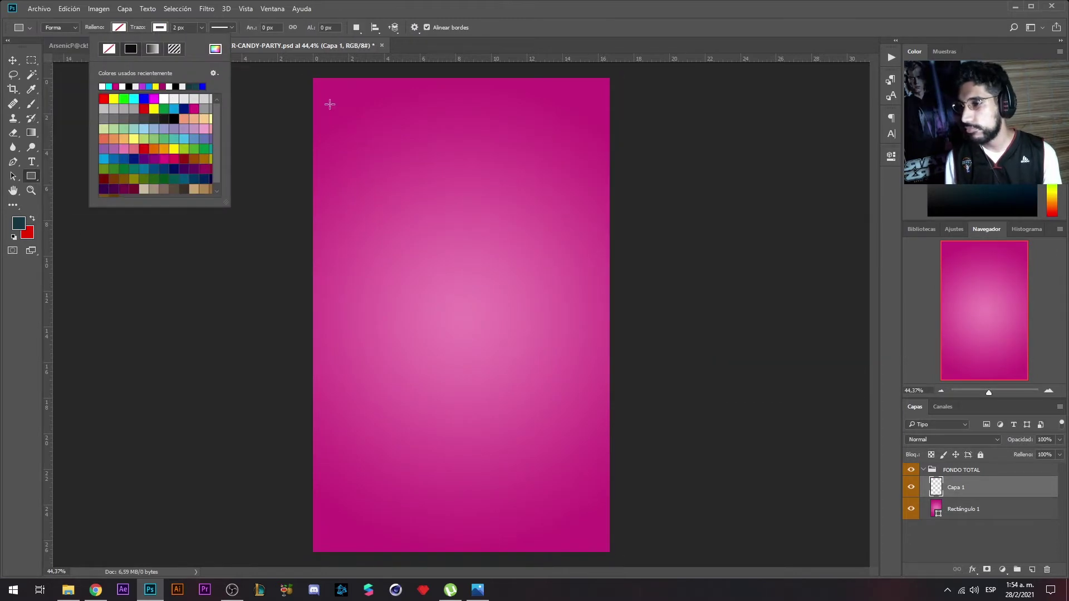
{"action": "left_click_drag", "start_coordinate": [330, 94], "coordinate": [590, 530]}
{"action": "left_click", "coordinate": [752, 220]}
{"action": "left_click", "coordinate": [849, 253]}
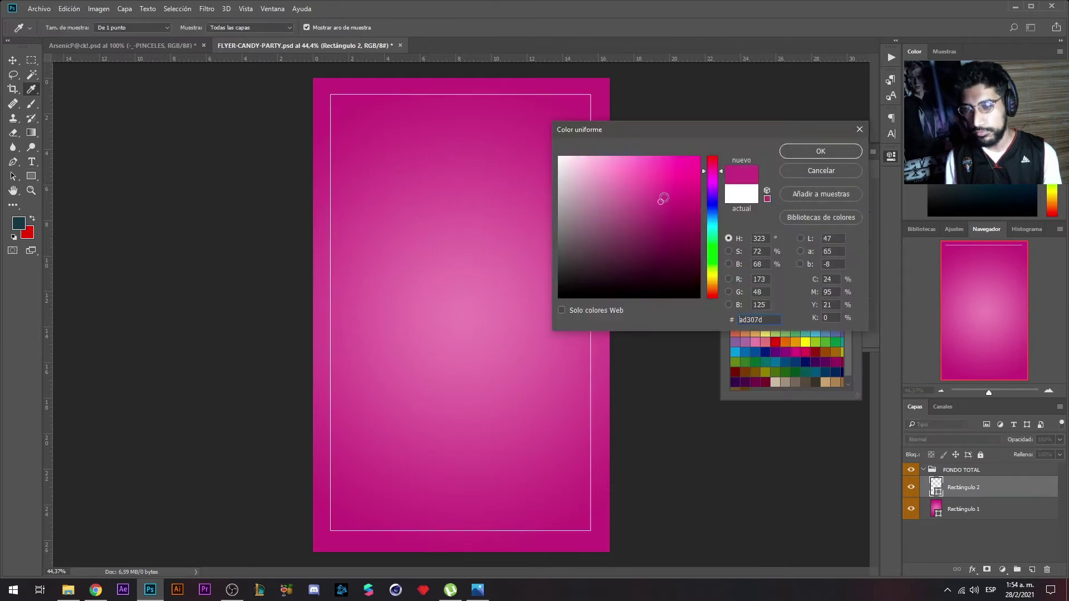
{"action": "key", "text": "Return"}
- Set the border layer's opacity to 46% and collapse the FONDO TOTAL group
{"action": "key", "text": "v"}
{"action": "left_click", "coordinate": [859, 151]}
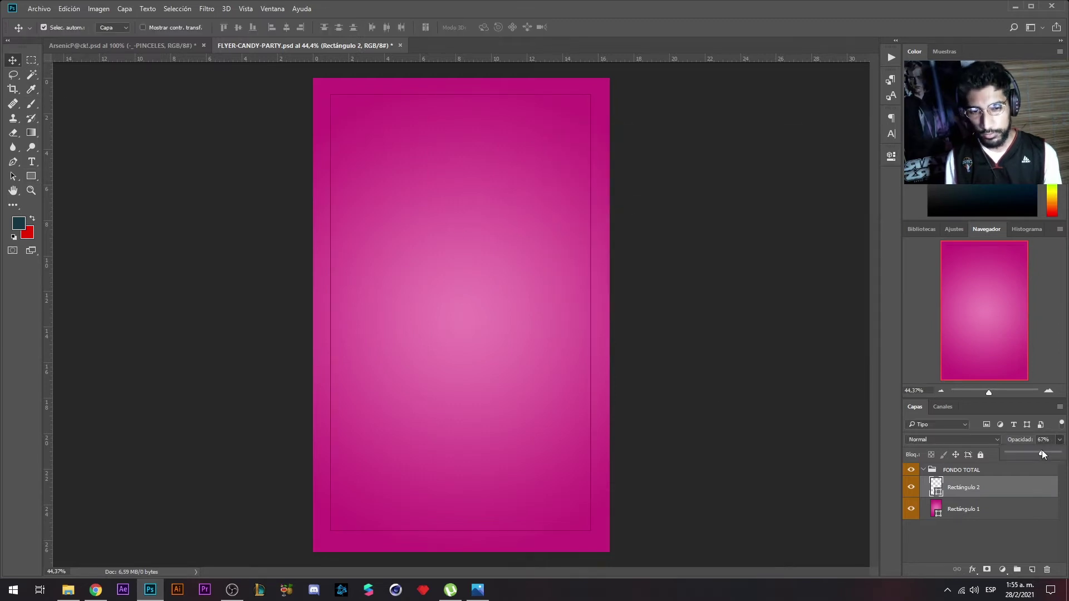
{"action": "key", "text": "4"}
{"action": "key", "text": "6"}
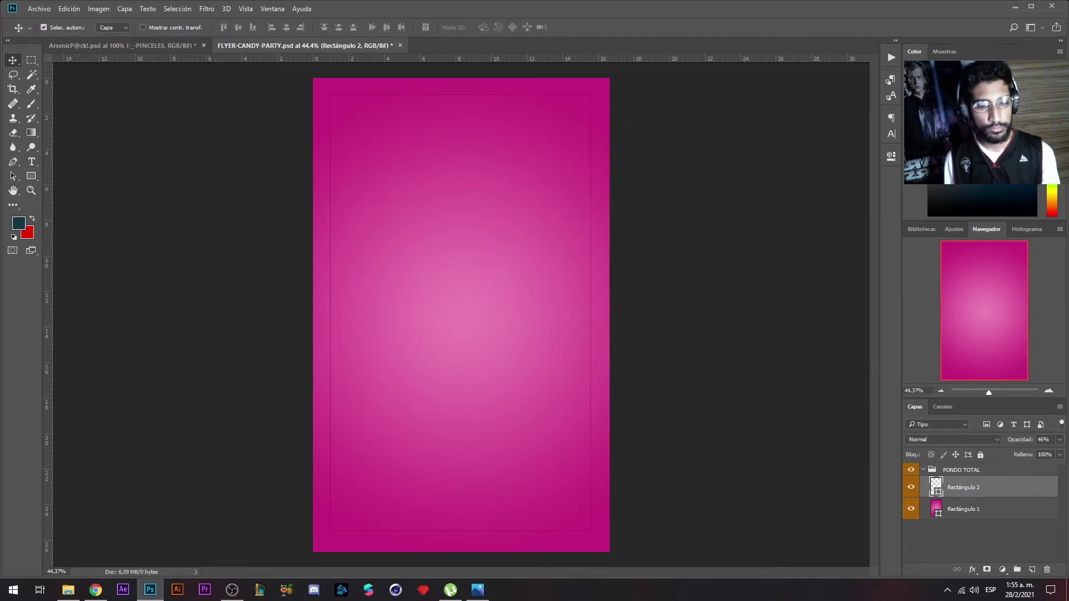
{"action": "left_click", "coordinate": [923, 470]}
{"action": "left_click", "coordinate": [962, 470]}
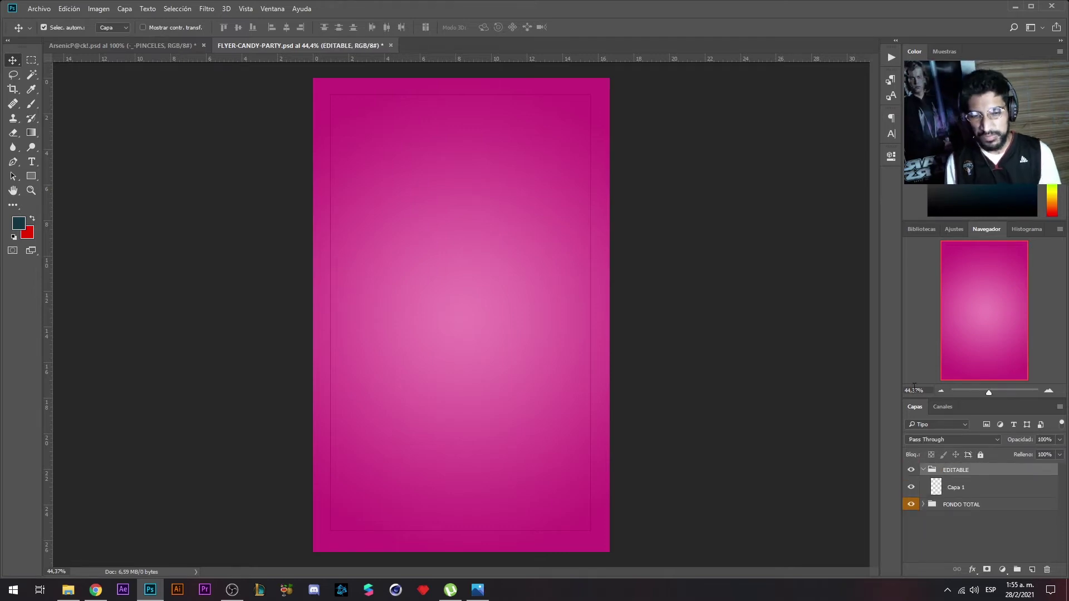
- Place the Starbucks drinks photo in EDITABLE, rasterize it and delete its right side
{"action": "left_click", "coordinate": [956, 487]}
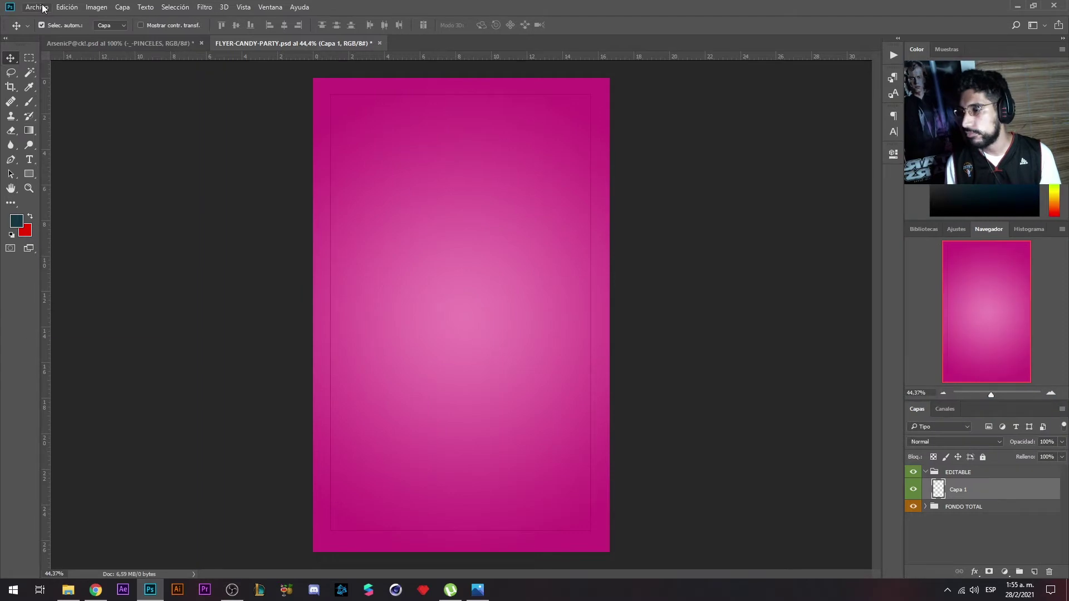
{"action": "left_click", "coordinate": [71, 215]}
{"action": "double_click", "coordinate": [417, 310]}
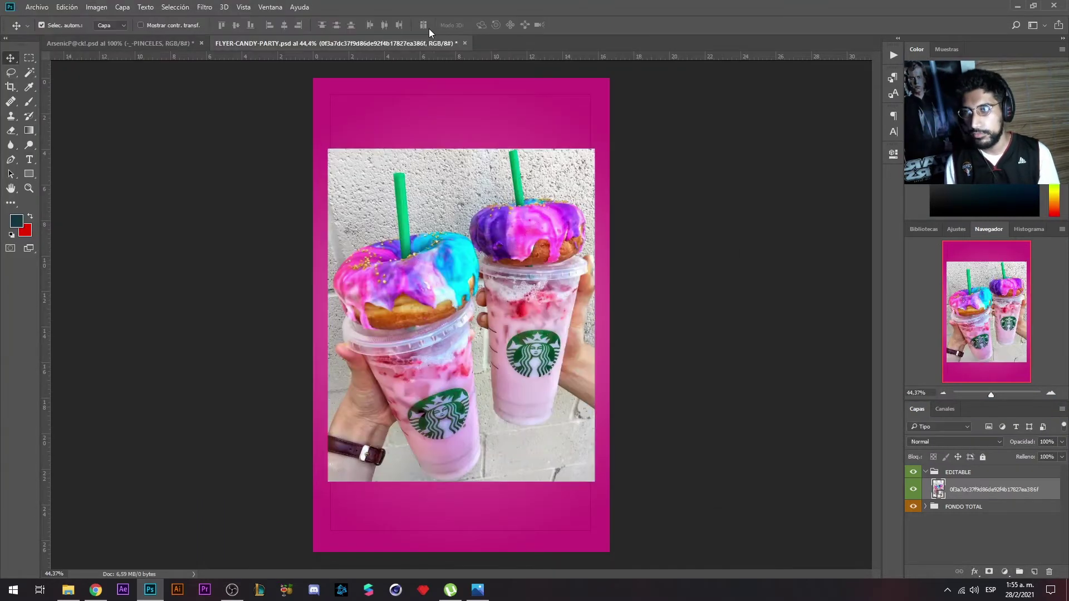
{"action": "right_click", "coordinate": [955, 489]}
{"action": "left_click", "coordinate": [807, 249]}
{"action": "key", "text": "m"}
{"action": "left_click_drag", "start_coordinate": [488, 510], "coordinate": [610, 110]}
{"action": "key", "text": "Delete"}
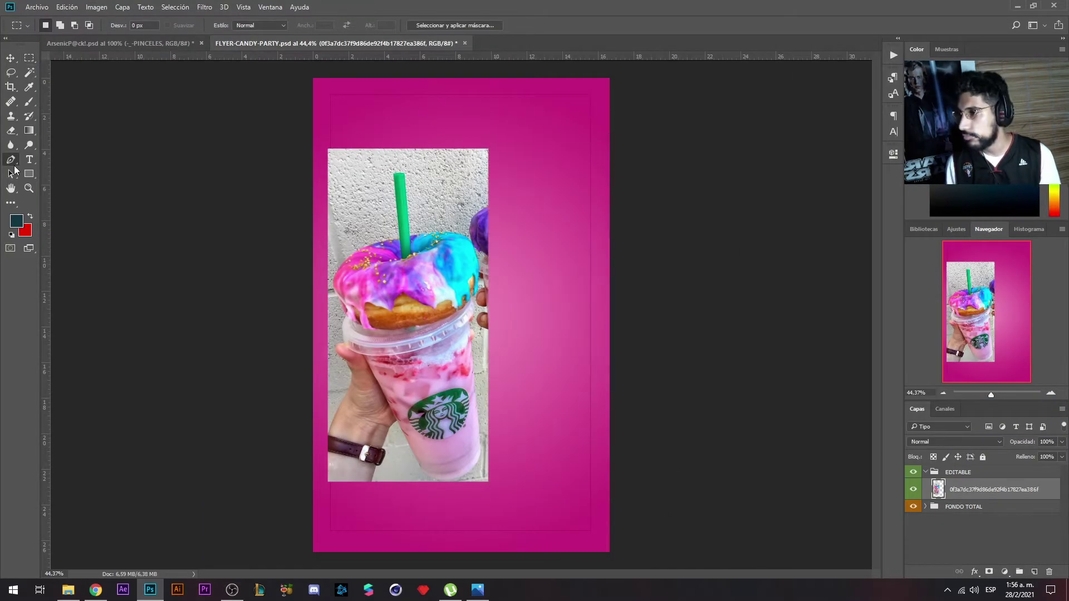
- Start a no-fill Pen path around the left cup, along the cyan icing and donut top
{"action": "left_click", "coordinate": [11, 160]}
{"action": "left_click", "coordinate": [116, 25]}
{"action": "scroll", "coordinate": [238, 142], "scroll_direction": "up", "scroll_amount": 5}
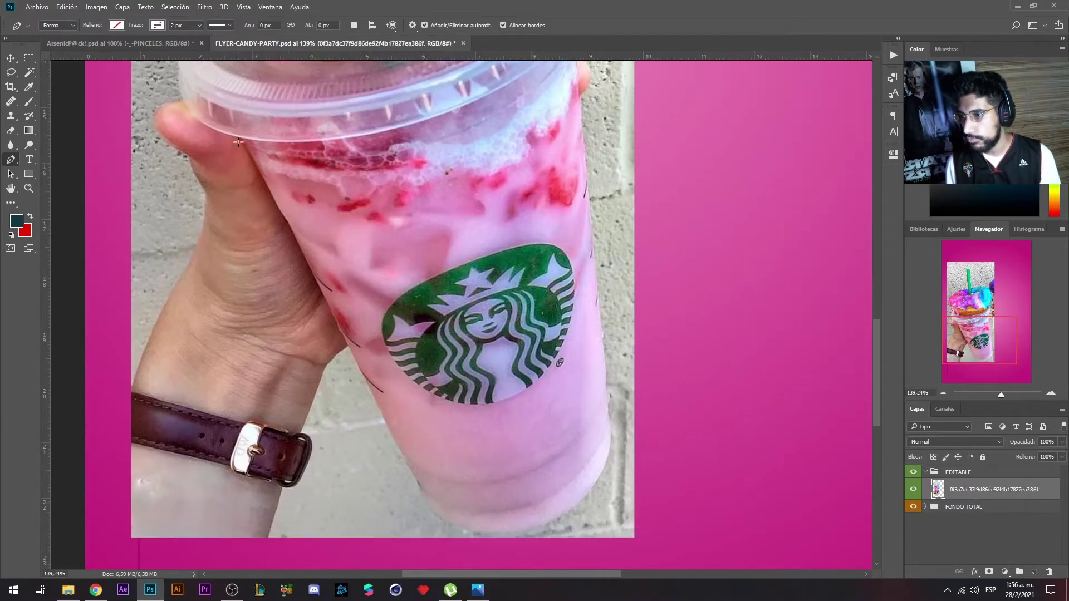
{"action": "left_click", "coordinate": [239, 136]}
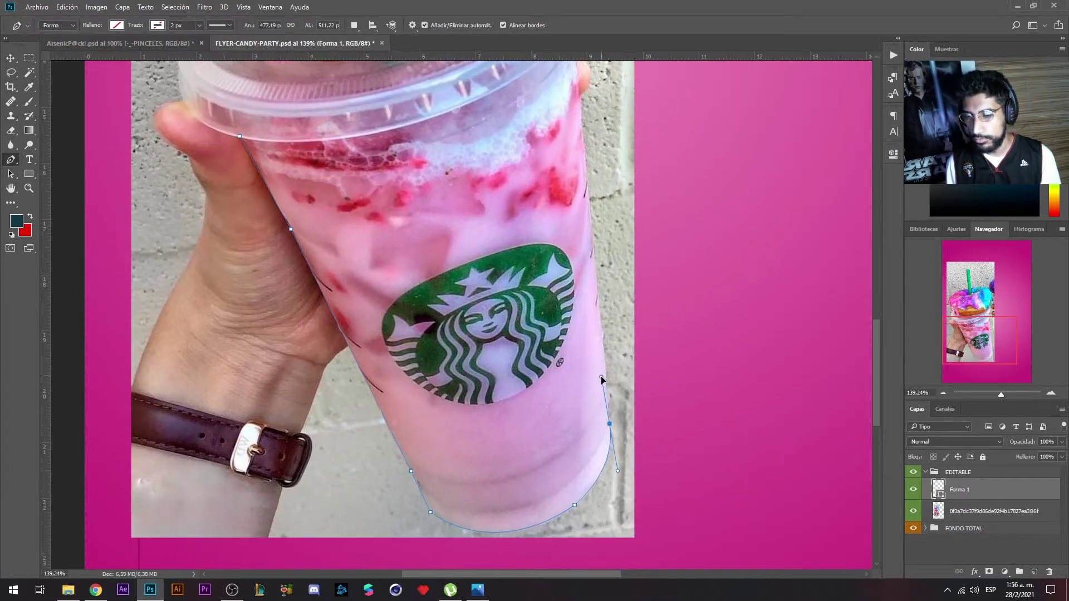
{"action": "left_click_drag", "start_coordinate": [601, 380], "coordinate": [540, 384]}
{"action": "scroll", "coordinate": [490, 104], "scroll_direction": "up", "scroll_amount": 2}
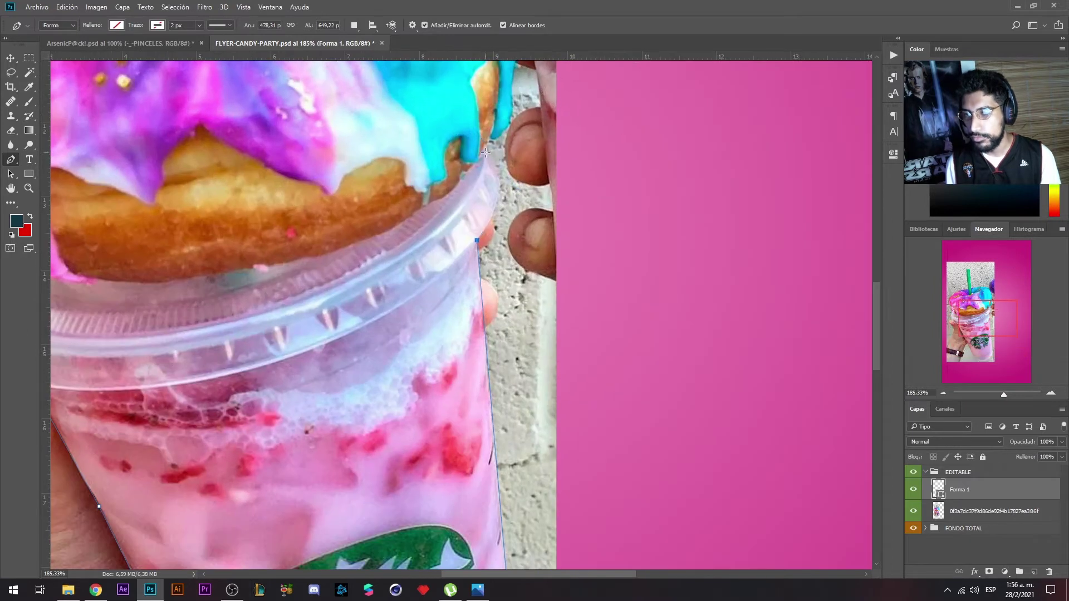
{"action": "scroll", "coordinate": [486, 146], "scroll_direction": "up", "scroll_amount": 2}
{"action": "scroll", "coordinate": [495, 178], "scroll_direction": "up", "scroll_amount": 2}
{"action": "scroll", "coordinate": [517, 253], "scroll_direction": "up", "scroll_amount": 1}
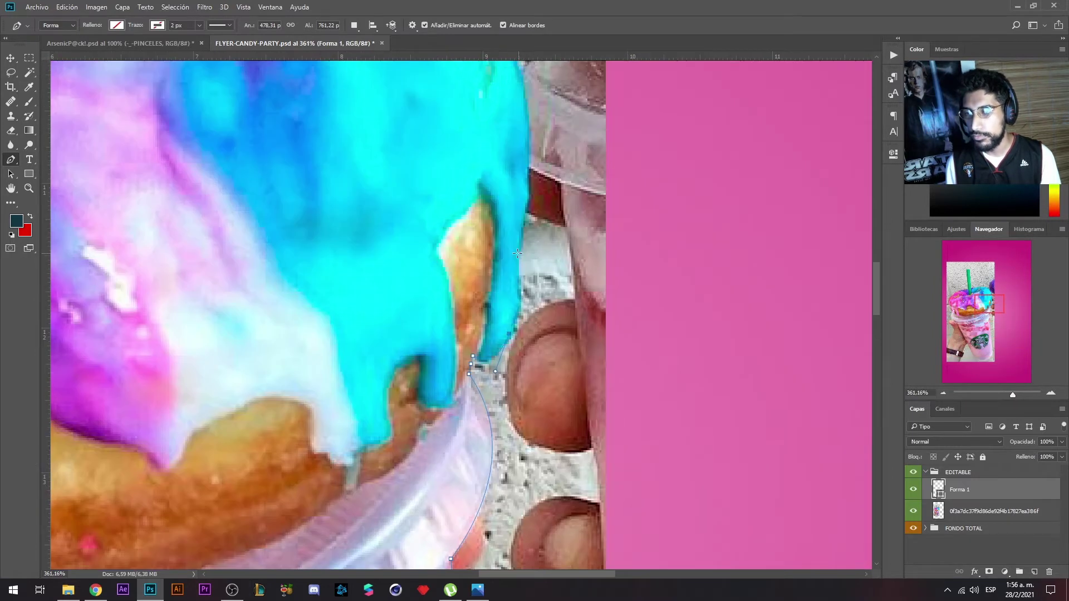
{"action": "scroll", "coordinate": [523, 208], "scroll_direction": "up", "scroll_amount": 3}
{"action": "scroll", "coordinate": [501, 195], "scroll_direction": "up", "scroll_amount": 3}
{"action": "left_click", "coordinate": [515, 180]}
{"action": "left_click", "coordinate": [430, 176]}
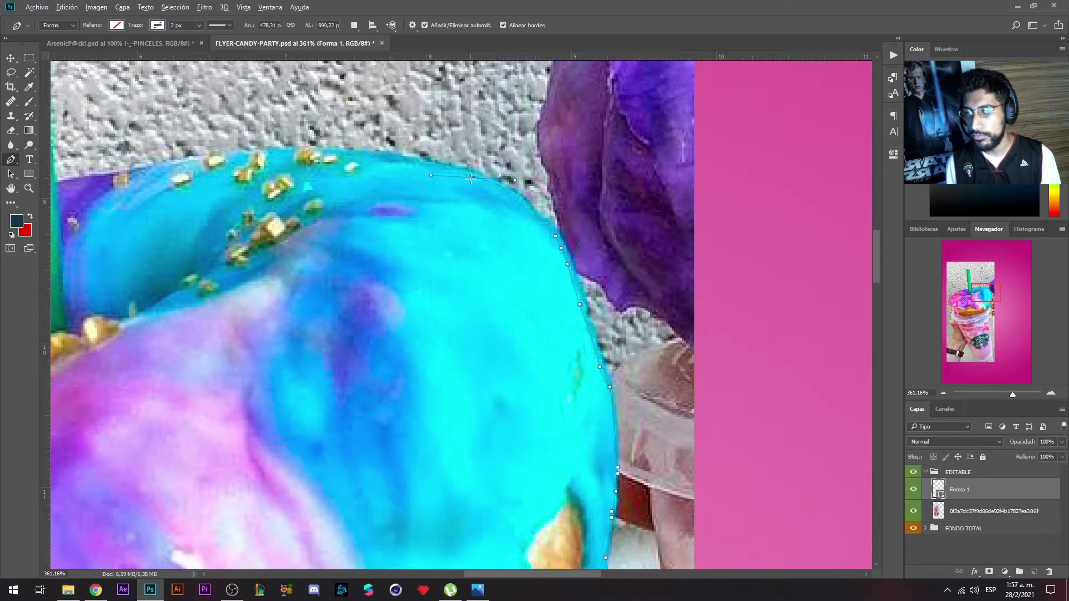
{"action": "left_click", "coordinate": [302, 147]}
- Continue the path down the pink icing and donut's left side, then make a selection from it
{"action": "scroll", "coordinate": [521, 159], "scroll_direction": "left", "scroll_amount": 5}
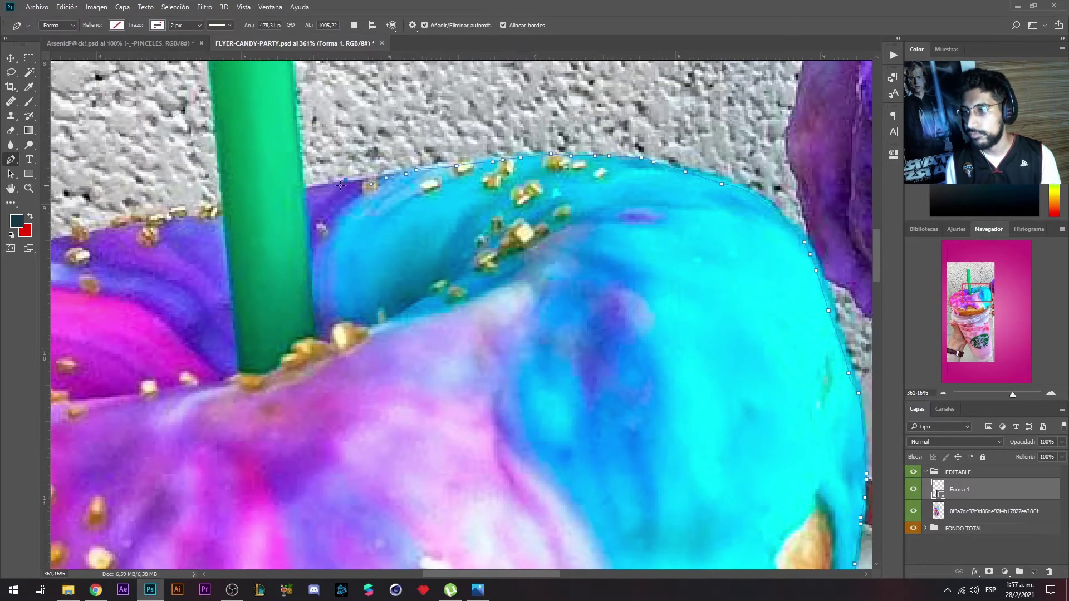
{"action": "scroll", "coordinate": [425, 329], "scroll_direction": "up", "scroll_amount": 3}
{"action": "scroll", "coordinate": [424, 329], "scroll_direction": "left", "scroll_amount": 3}
{"action": "scroll", "coordinate": [468, 252], "scroll_direction": "up", "scroll_amount": 8}
{"action": "scroll", "coordinate": [468, 251], "scroll_direction": "left", "scroll_amount": 2}
{"action": "scroll", "coordinate": [373, 268], "scroll_direction": "down", "scroll_amount": 3}
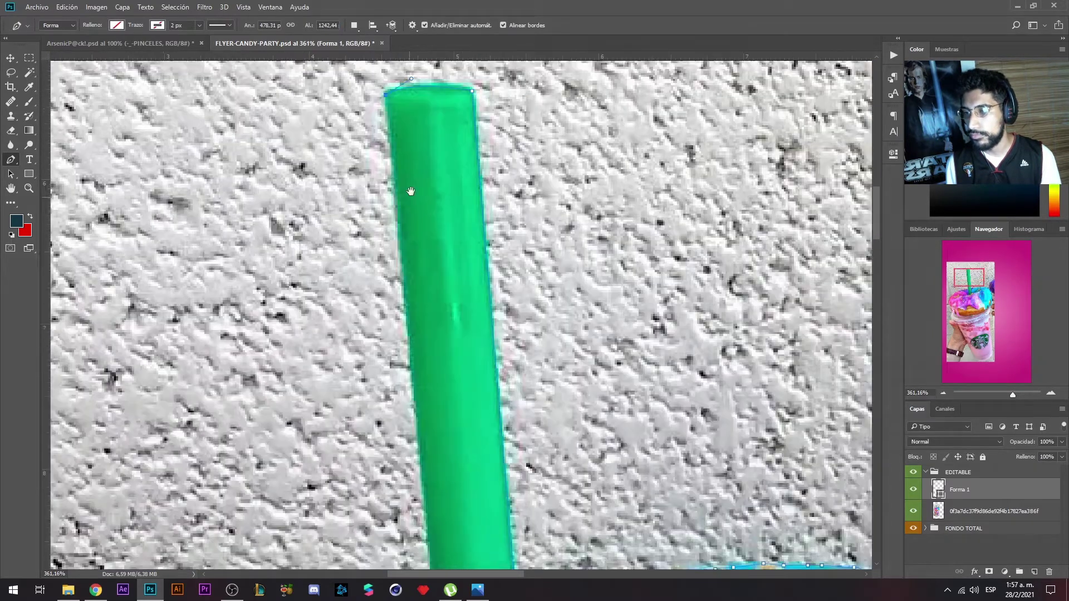
{"action": "scroll", "coordinate": [414, 209], "scroll_direction": "down", "scroll_amount": 8}
{"action": "left_click_drag", "start_coordinate": [296, 231], "coordinate": [446, 225]}
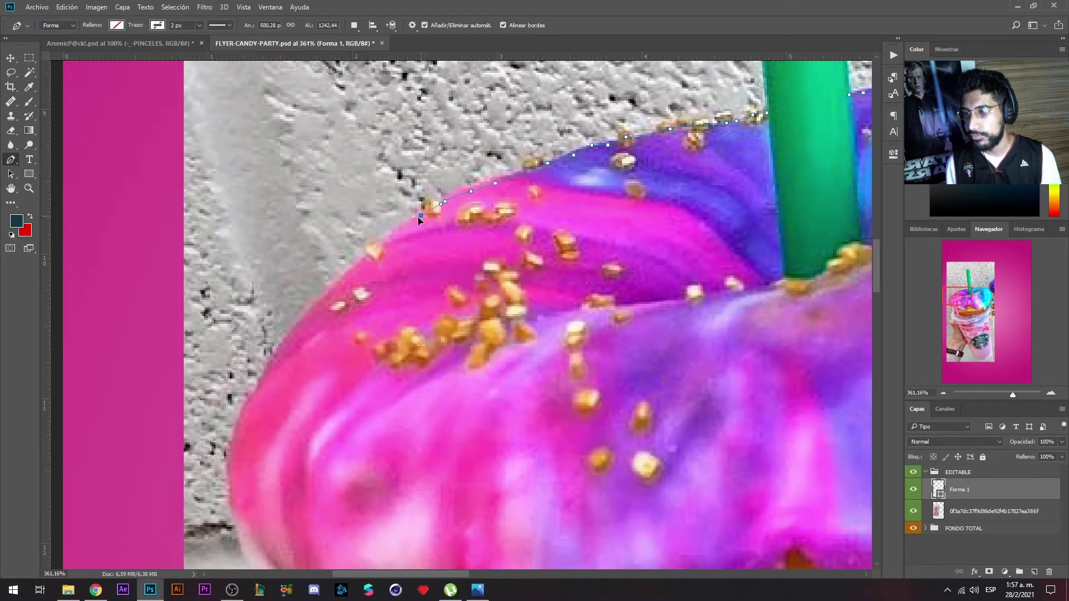
{"action": "left_click", "coordinate": [379, 249]}
{"action": "left_click", "coordinate": [296, 321]}
{"action": "left_click", "coordinate": [274, 366]}
{"action": "scroll", "coordinate": [272, 367], "scroll_direction": "down", "scroll_amount": 1}
{"action": "scroll", "coordinate": [273, 367], "scroll_direction": "left", "scroll_amount": 1}
{"action": "scroll", "coordinate": [255, 353], "scroll_direction": "down", "scroll_amount": 4}
{"action": "scroll", "coordinate": [255, 352], "scroll_direction": "right", "scroll_amount": 1}
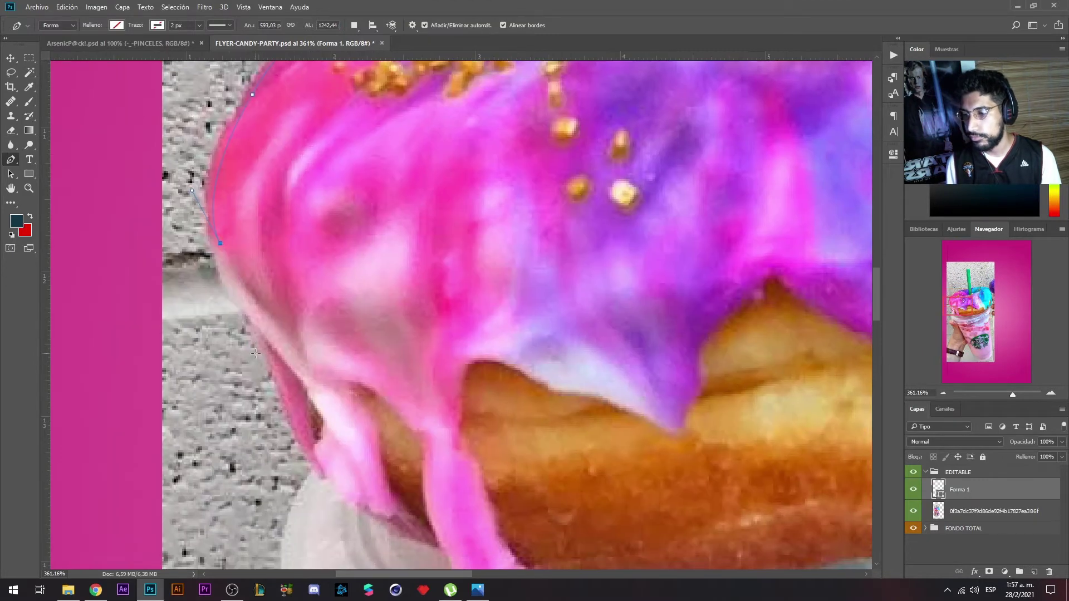
{"action": "left_click", "coordinate": [290, 417]}
{"action": "scroll", "coordinate": [281, 395], "scroll_direction": "down", "scroll_amount": 4}
{"action": "scroll", "coordinate": [265, 358], "scroll_direction": "down", "scroll_amount": 3}
{"action": "scroll", "coordinate": [264, 358], "scroll_direction": "right", "scroll_amount": 1}
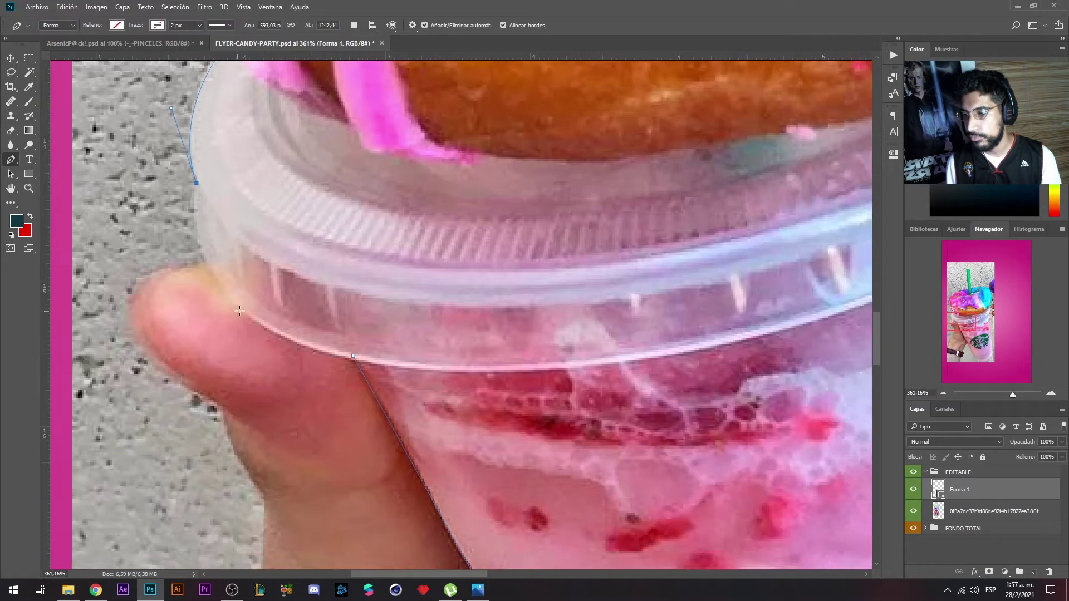
{"action": "scroll", "coordinate": [391, 363], "scroll_direction": "down", "scroll_amount": 10}
{"action": "right_click", "coordinate": [405, 294]}
- Turn the path into a 0-feather selection, copy the cup to its own layer, delete the photo
{"action": "left_click", "coordinate": [434, 329]}
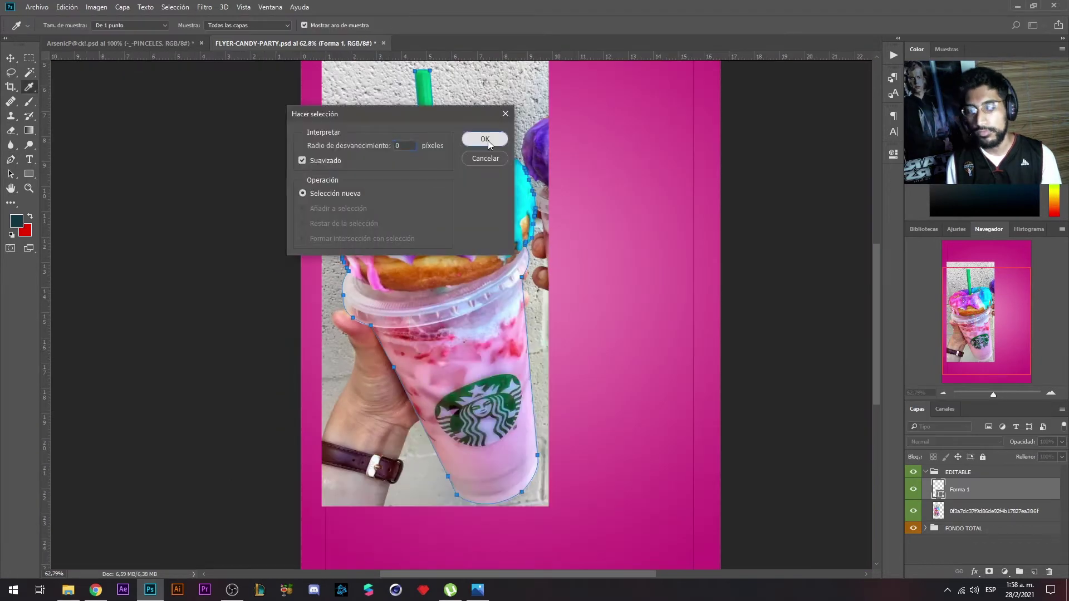
{"action": "left_click", "coordinate": [484, 138]}
{"action": "key", "text": "ctrl+j"}
{"action": "left_click", "coordinate": [995, 510]}
{"action": "key", "text": "Delete"}
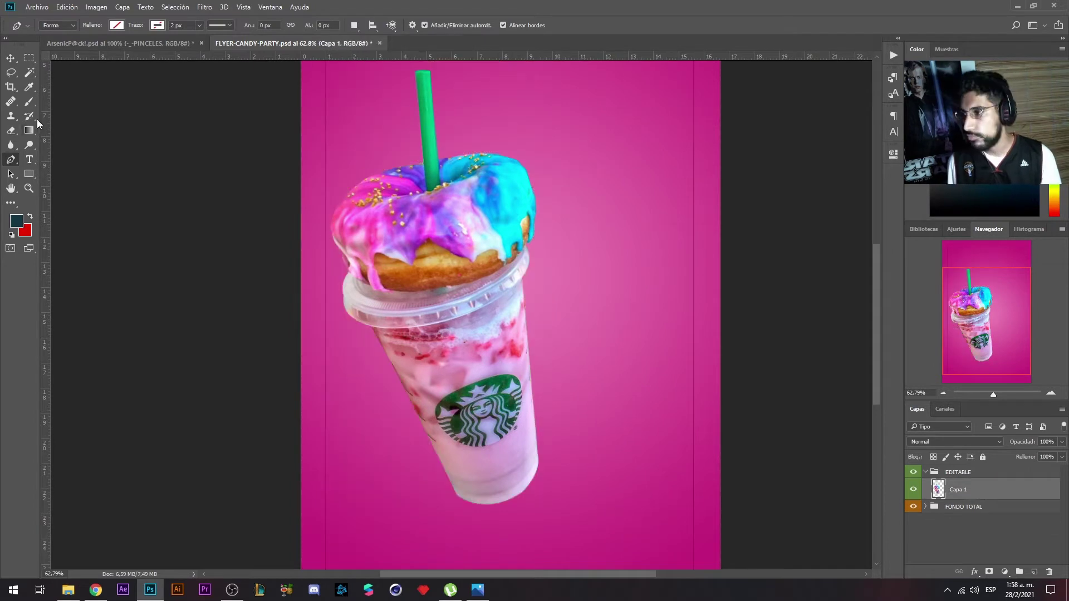
- Move the cutout cup toward the page centre and raise its brightness to 11
{"action": "scroll", "coordinate": [461, 314], "scroll_direction": "down", "scroll_amount": 2}
{"action": "key", "text": "ctrl+t"}
{"action": "left_click_drag", "start_coordinate": [446, 240], "coordinate": [398, 362]}
{"action": "left_click", "coordinate": [524, 25]}
{"action": "left_click", "coordinate": [96, 7]}
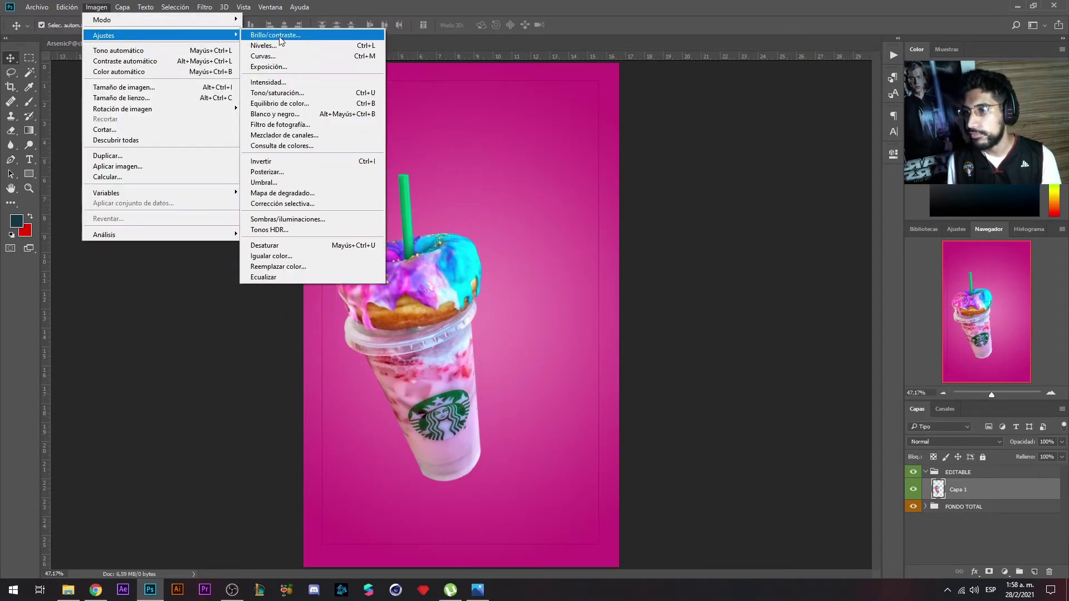
{"action": "left_click", "coordinate": [263, 42]}
{"action": "left_click_drag", "start_coordinate": [693, 163], "coordinate": [723, 188]}
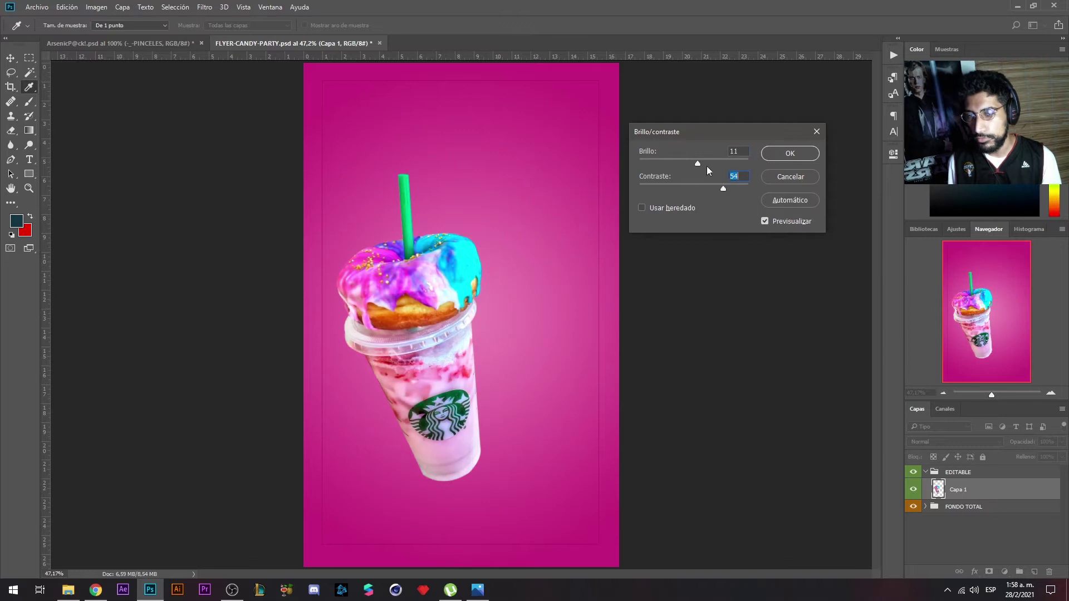
{"action": "key", "text": "Return"}
- Duplicate the cup, blacken the copy with Hue/Saturation lightness -100, and skew it into a shadow
{"action": "key", "text": "ctrl+j"}
{"action": "left_click", "coordinate": [96, 6]}
{"action": "left_click", "coordinate": [278, 107]}
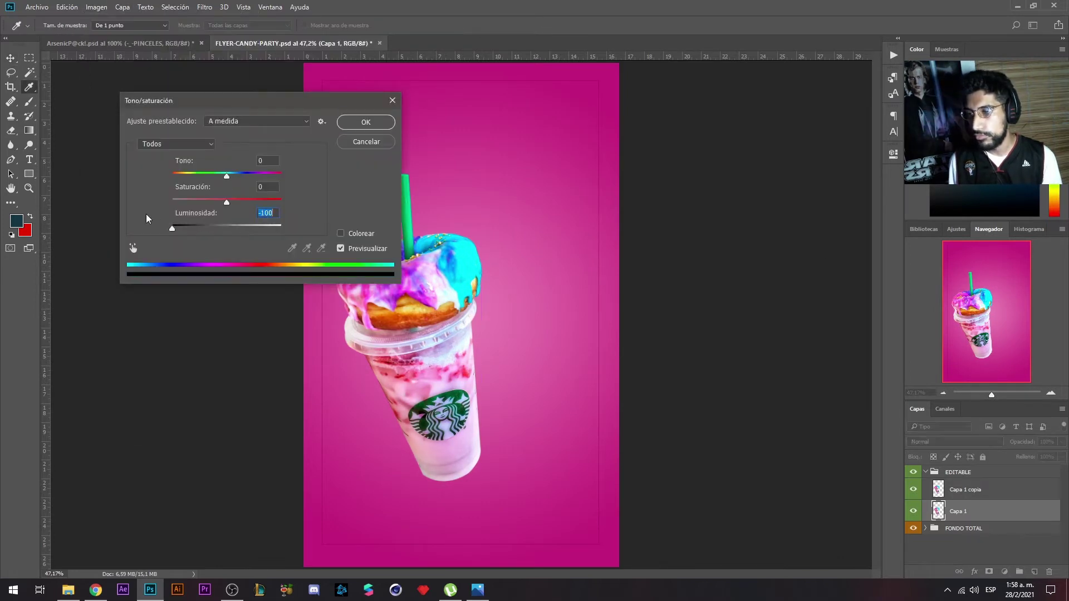
{"action": "key", "text": "Return"}
{"action": "key", "text": "ctrl+t"}
{"action": "left_click_drag", "start_coordinate": [336, 218], "coordinate": [378, 393]}
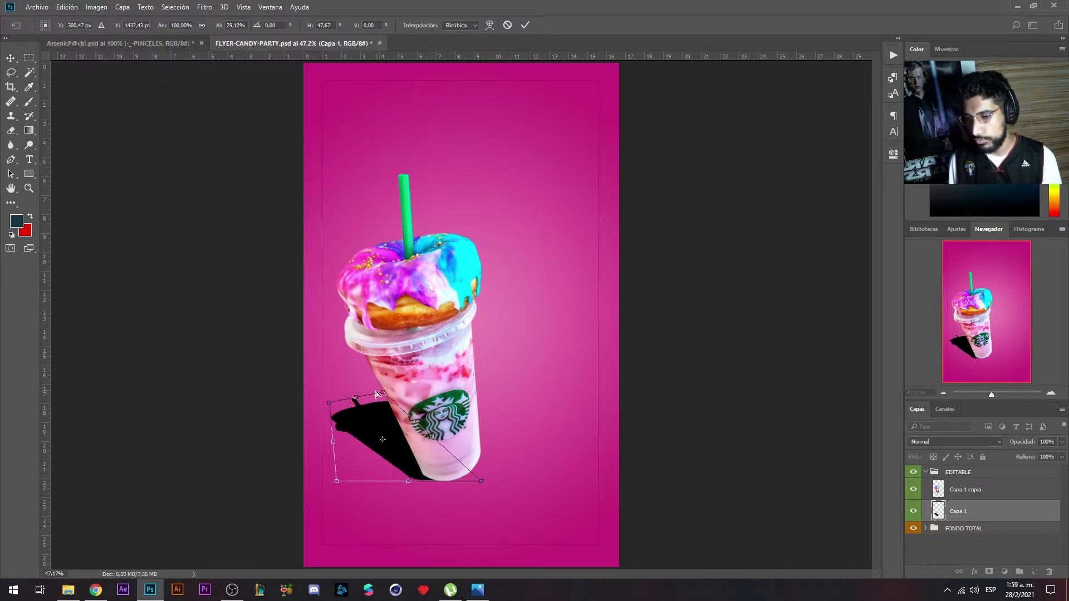
{"action": "left_click_drag", "start_coordinate": [382, 445], "coordinate": [398, 445]}
{"action": "key", "text": "Return"}
{"action": "key", "text": "ctrl+t"}
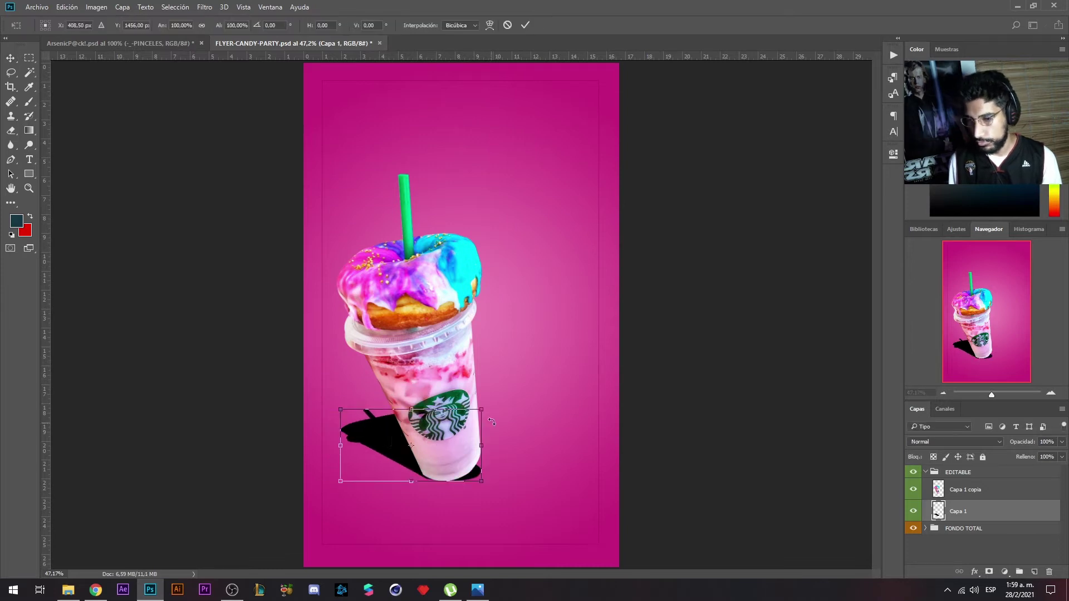
{"action": "key", "text": "Return"}
- Gaussian-blur the shadow, set it to Soft Light at 77% opacity, and add a group above EDITABLE
{"action": "left_click", "coordinate": [204, 7]}
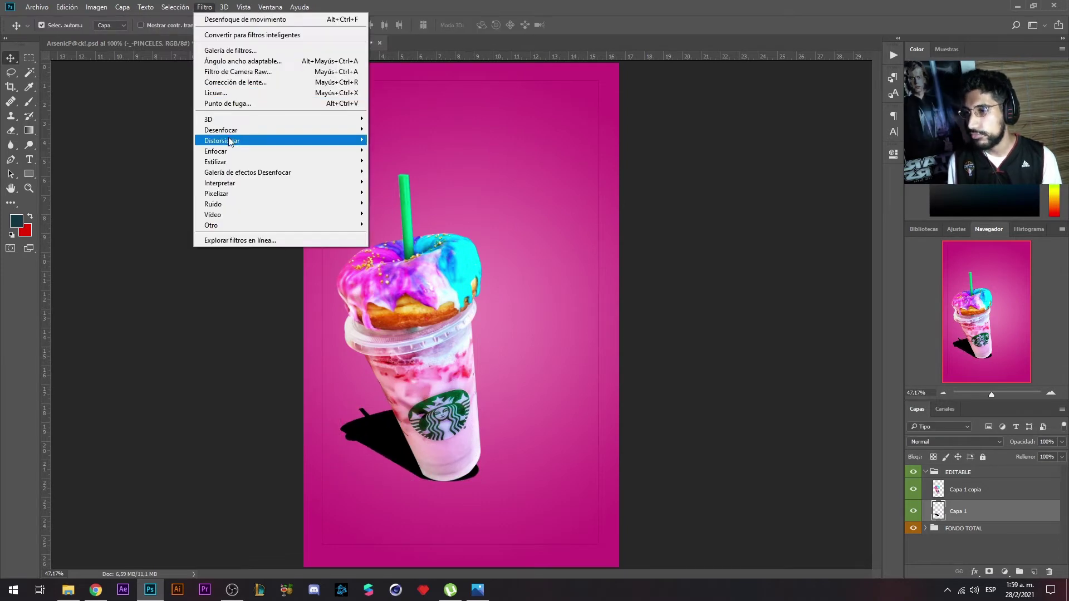
{"action": "left_click", "coordinate": [412, 223]}
{"action": "left_click", "coordinate": [584, 253]}
{"action": "key", "text": "shift+plus"}
{"action": "key", "text": "shift+plus"}
{"action": "key", "text": "shift+plus"}
{"action": "key", "text": "shift+plus"}
{"action": "key", "text": "shift+plus"}
{"action": "key", "text": "shift+plus"}
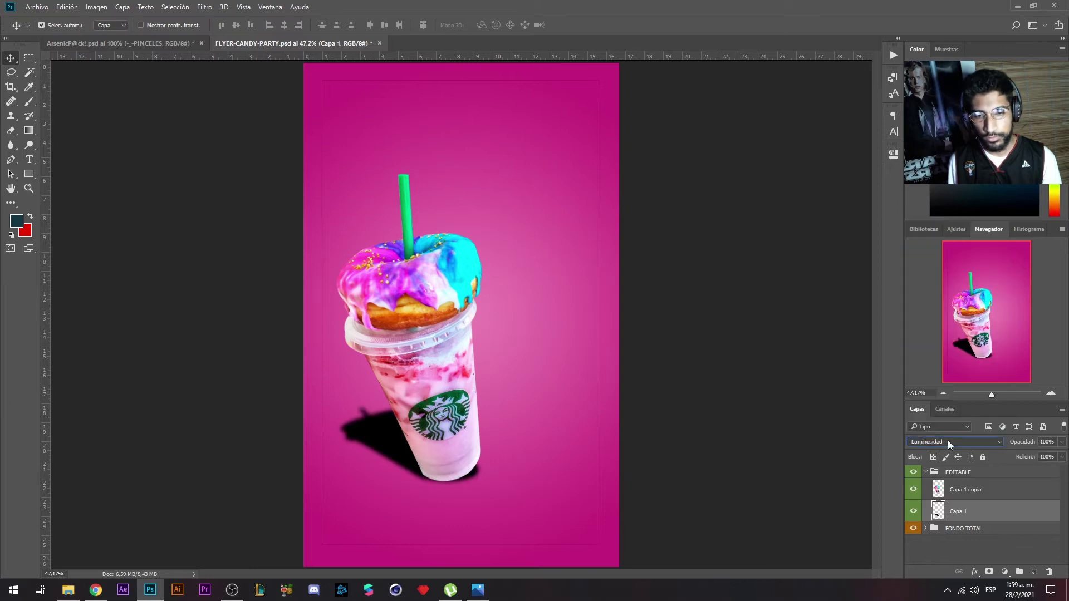
{"action": "key", "text": "shift+plus"}
{"action": "key", "text": "shift+plus"}
{"action": "key", "text": "shift+plus"}
{"action": "key", "text": "shift+plus"}
{"action": "key", "text": "shift+plus"}
{"action": "key", "text": "shift+plus"}
{"action": "key", "text": "shift+minus"}
{"action": "key", "text": "shift+minus"}
{"action": "key", "text": "shift+minus"}
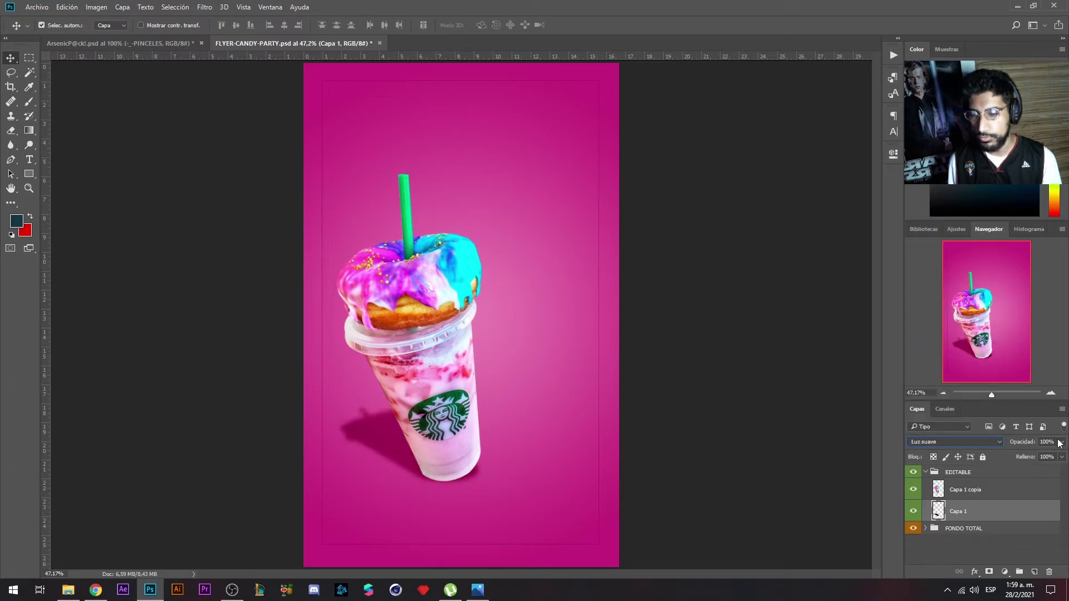
{"action": "key", "text": "shift+plus"}
{"action": "key", "text": "shift+plus"}
{"action": "key", "text": "shift+plus"}
{"action": "left_click", "coordinate": [1062, 441]}
{"action": "left_click_drag", "start_coordinate": [1061, 455], "coordinate": [1049, 456]}
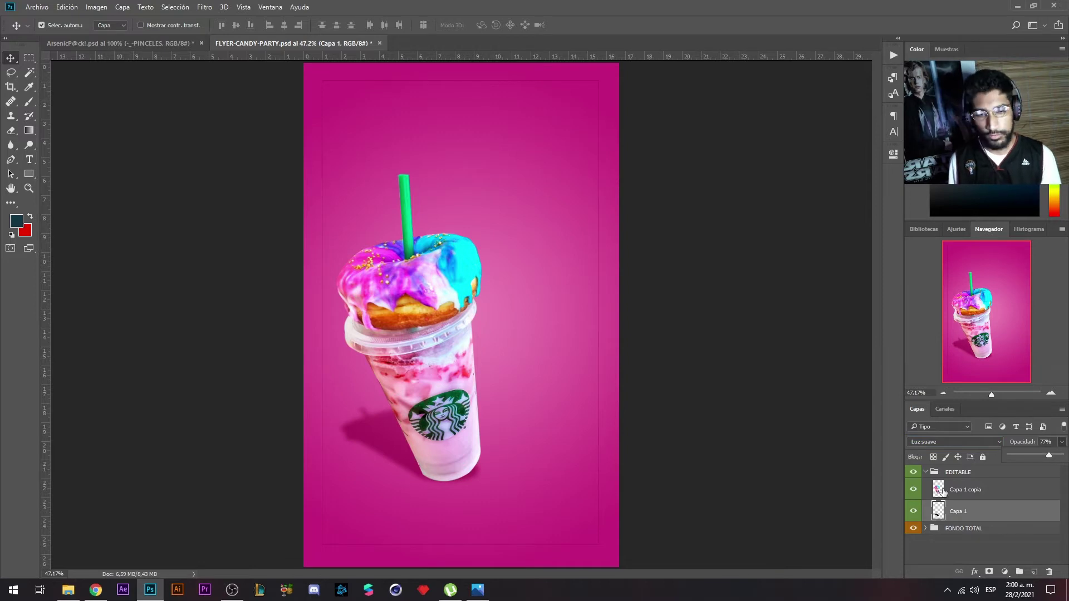
{"action": "left_click", "coordinate": [925, 472]}
{"action": "left_click", "coordinate": [972, 473]}
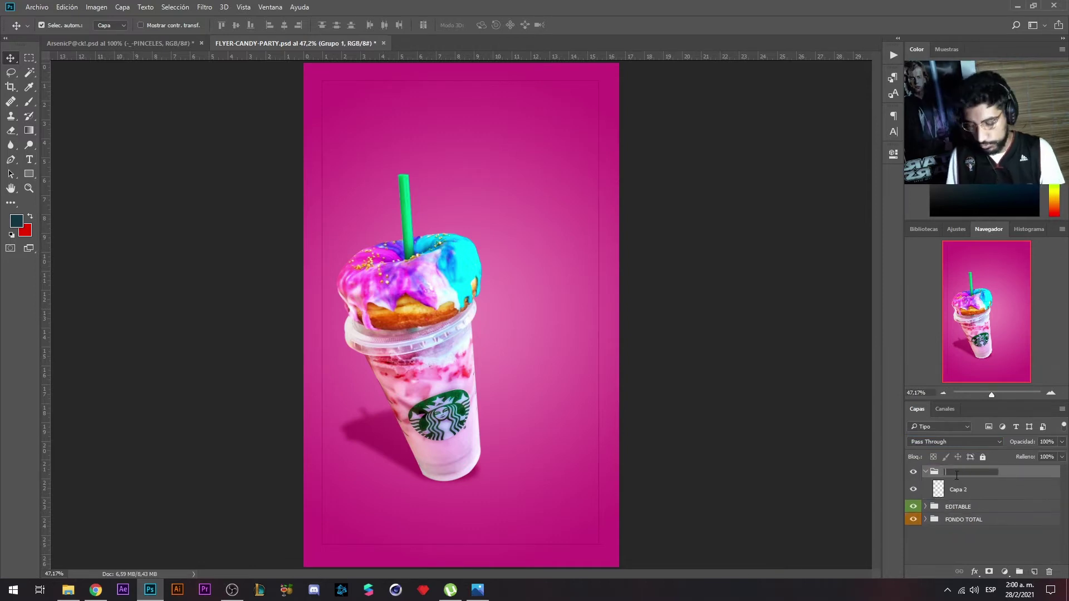
- Name the group TEXTO and add a CANDY title, enlarged and tilted beside the cup
{"action": "type", "text": "TEXTO"}
{"action": "left_click", "coordinate": [974, 489]}
{"action": "key", "text": "t"}
{"action": "left_click_drag", "start_coordinate": [393, 140], "coordinate": [522, 201]}
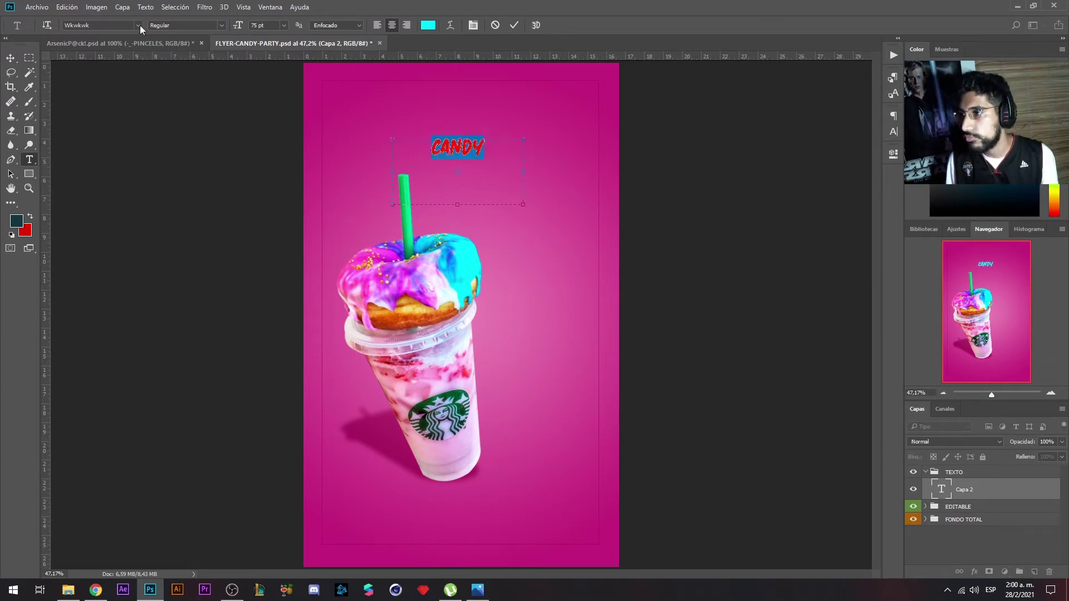
{"action": "type", "text": "CANDY"}
{"action": "key", "text": "ctrl+Return"}
{"action": "key", "text": "v"}
{"action": "key", "text": "ctrl+t"}
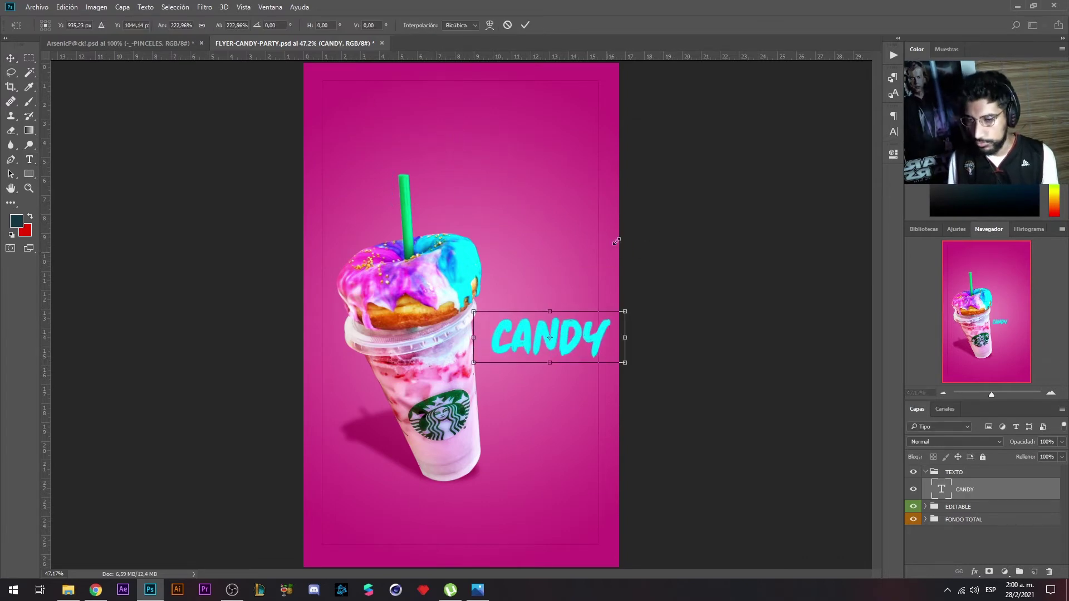
{"action": "left_click_drag", "start_coordinate": [534, 343], "coordinate": [597, 319]}
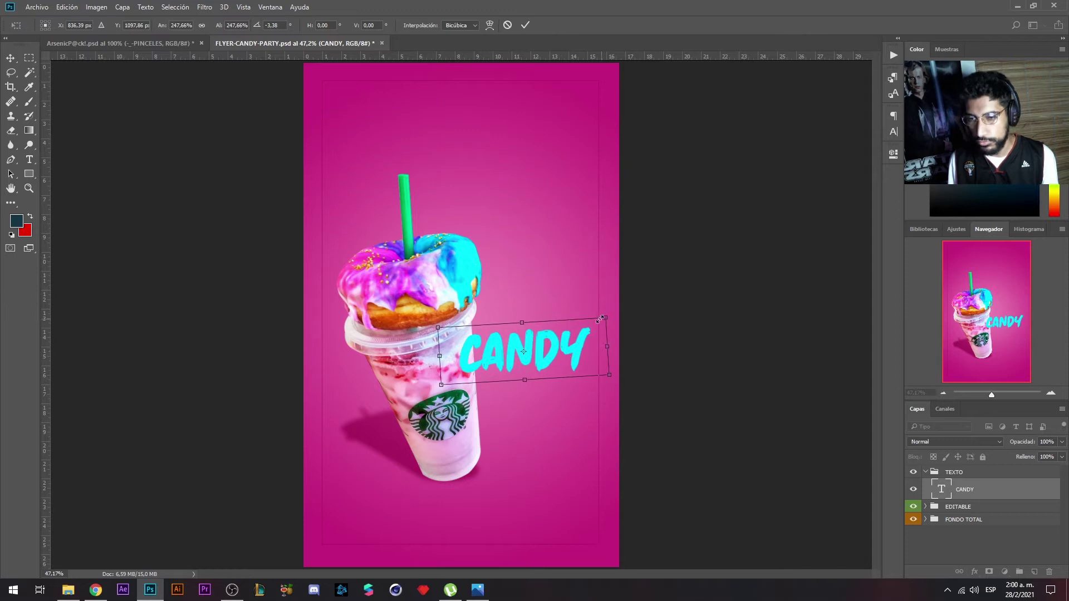
{"action": "key", "text": "Return"}
- Duplicate CANDY, colour it cyan with Dividir blending, and move a copy above the cup
{"action": "key", "text": "ctrl+j"}
{"action": "left_click", "coordinate": [427, 25]}
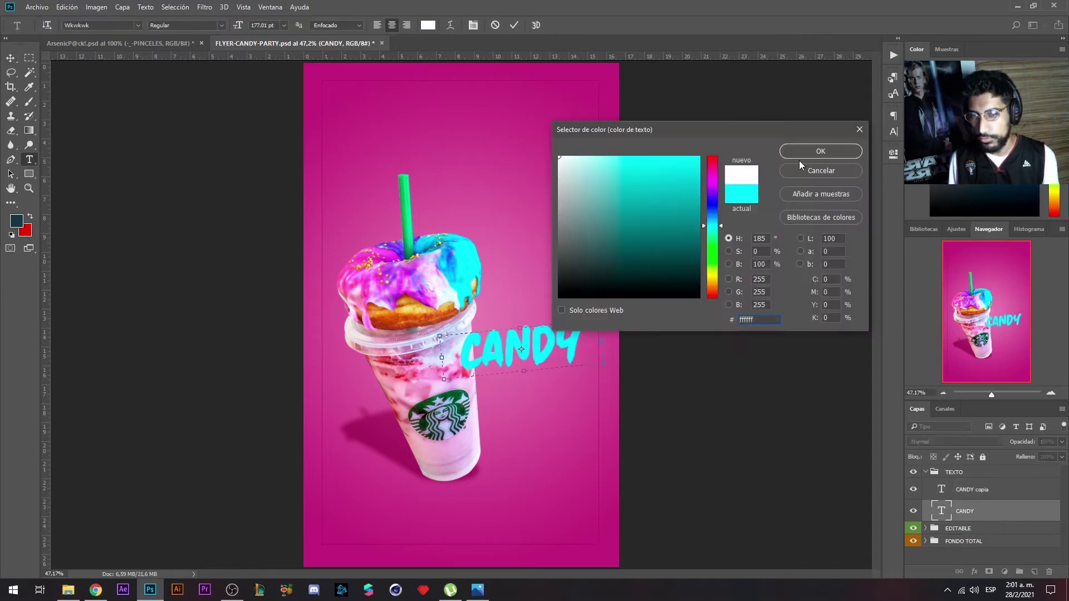
{"action": "left_click", "coordinate": [753, 145]}
{"action": "left_click", "coordinate": [10, 58]}
{"action": "left_click", "coordinate": [946, 441]}
{"action": "left_click", "coordinate": [935, 407]}
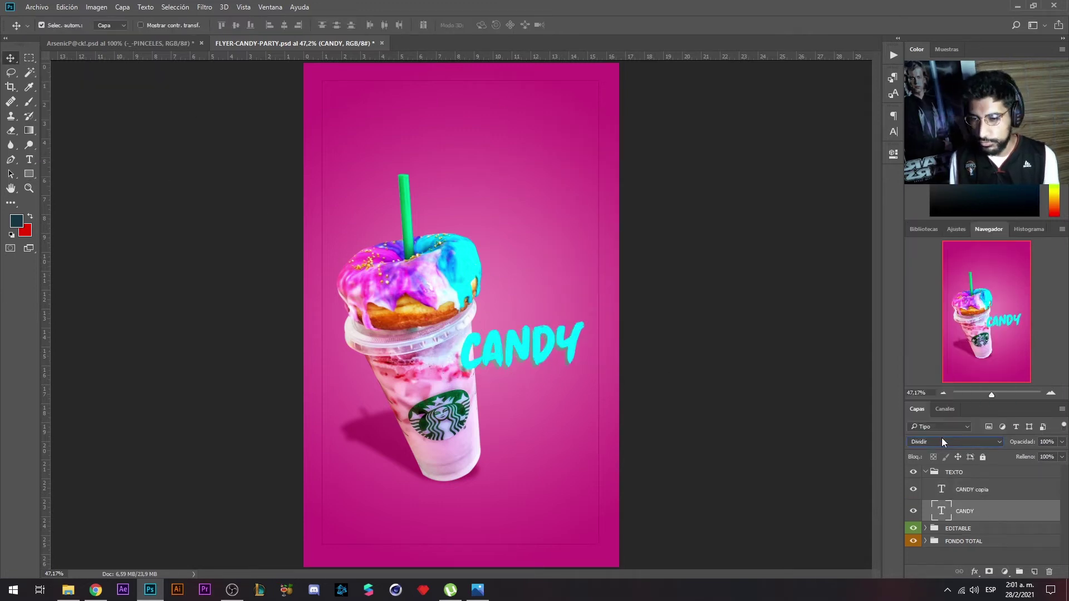
{"action": "scroll", "coordinate": [941, 441], "scroll_direction": "up", "scroll_amount": 6}
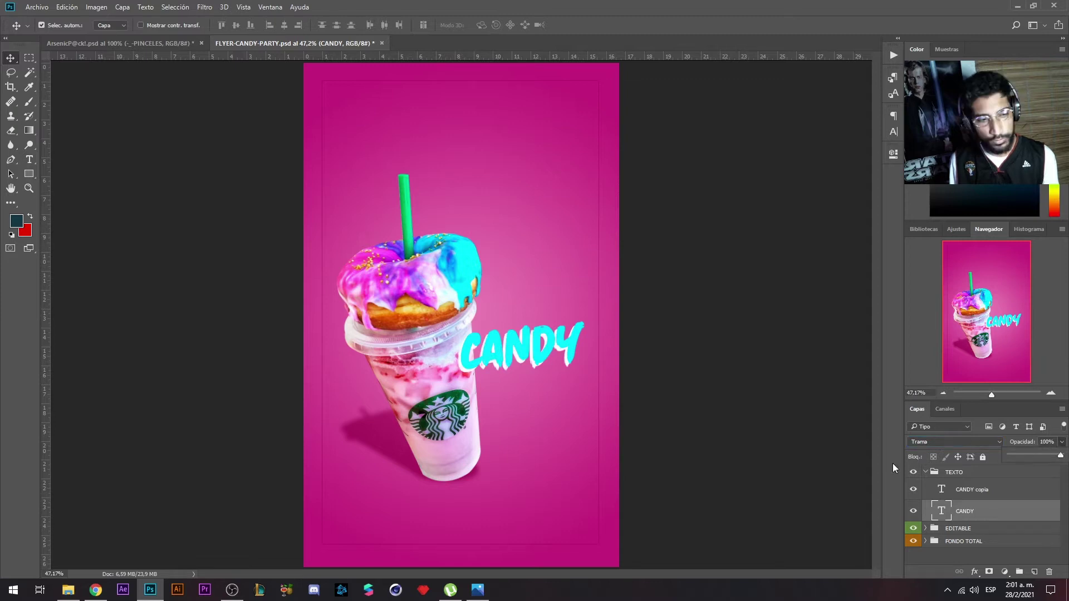
{"action": "left_click_drag", "start_coordinate": [519, 342], "coordinate": [515, 222]}
- Change the copy's text to PARTY, place it just below CANDY, and make it white
{"action": "double_click", "coordinate": [941, 489]}
{"action": "type", "text": "PARTY"}
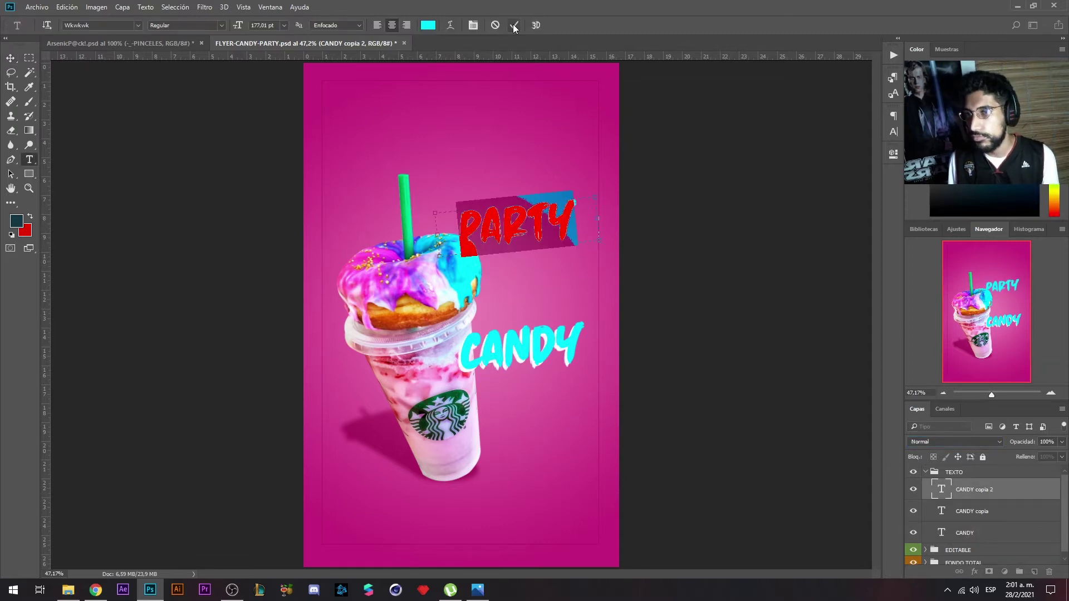
{"action": "left_click", "coordinate": [980, 486]}
{"action": "key", "text": "ctrl+t"}
{"action": "mouse_move", "coordinate": [553, 225]}
{"action": "left_mouse_down"}
{"action": "mouse_move", "coordinate": [570, 391]}
{"action": "mouse_move", "coordinate": [601, 393]}
{"action": "left_mouse_up"}
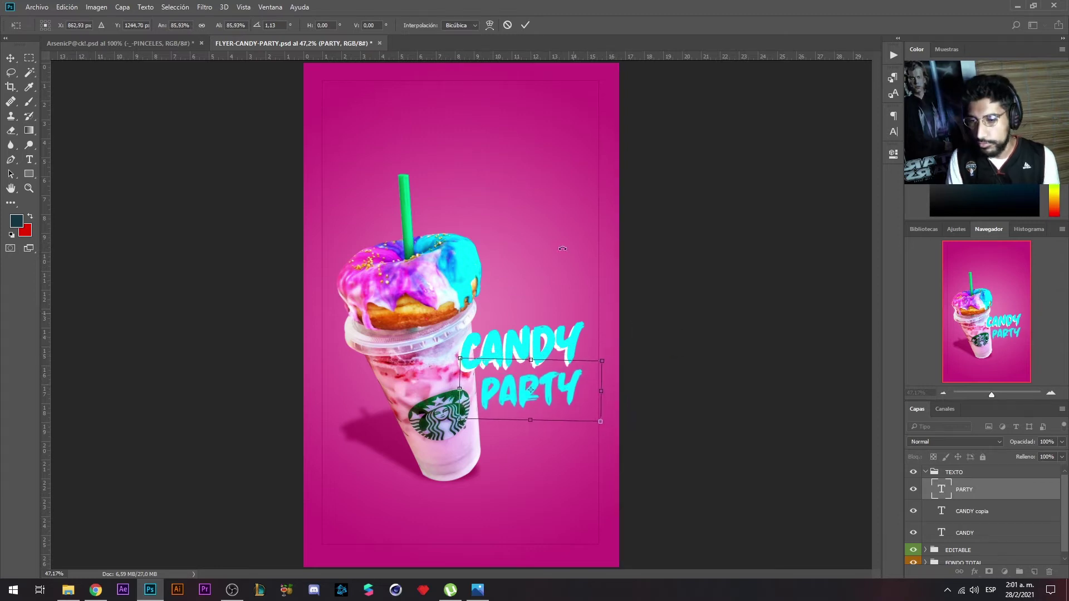
{"action": "key", "text": "Return"}
{"action": "left_click", "coordinate": [428, 25]}
{"action": "left_click", "coordinate": [824, 148]}
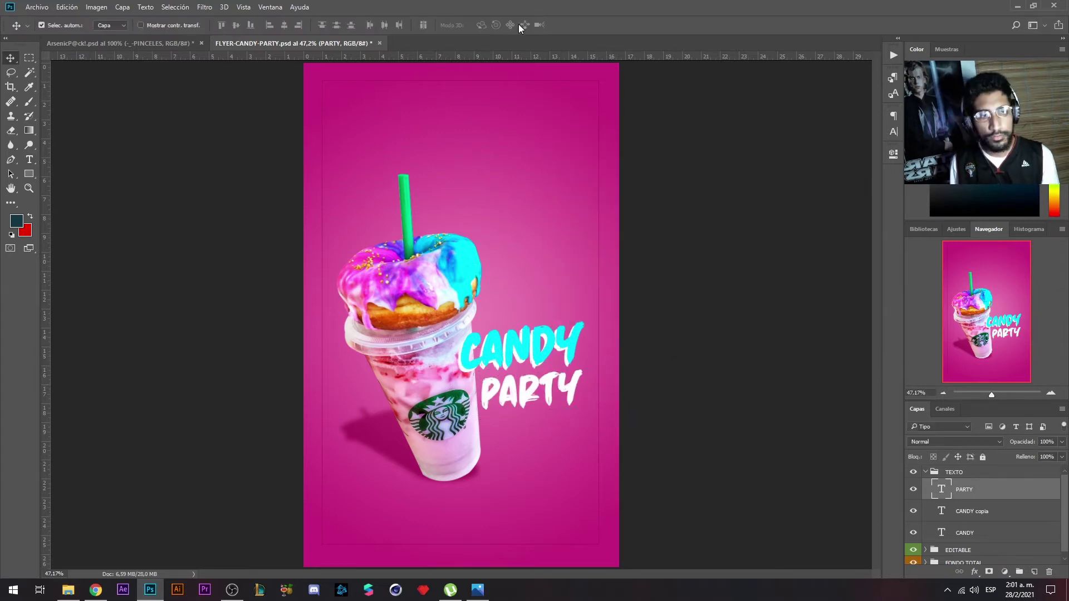
- Place the embedded donut-stack image, shrunk and rotated, behind the cup's left side
{"action": "left_click", "coordinate": [925, 472]}
{"action": "left_click", "coordinate": [958, 523]}
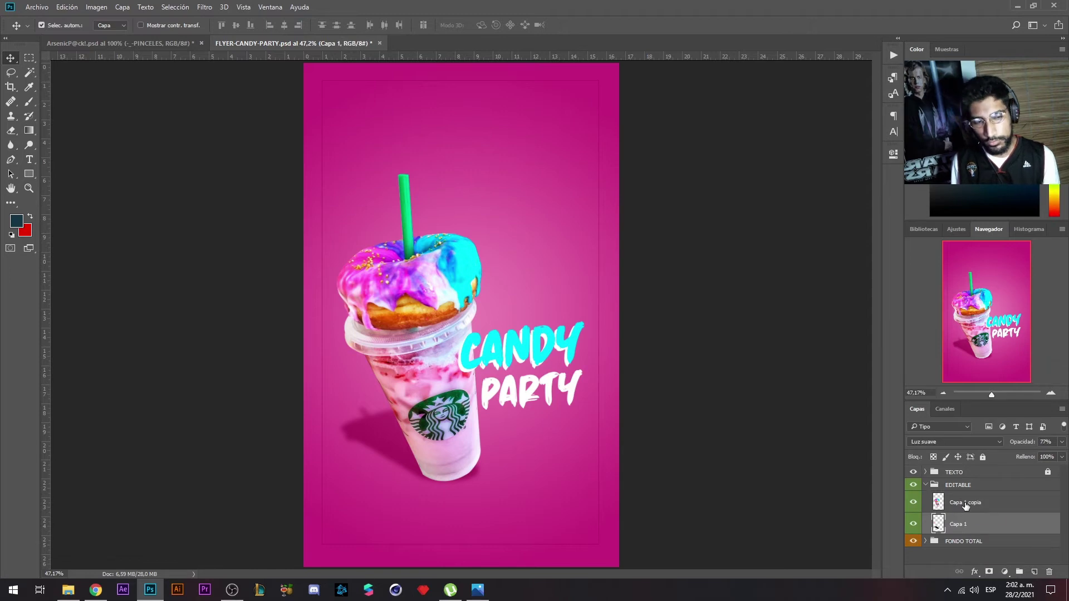
{"action": "left_click", "coordinate": [36, 6]}
{"action": "left_click", "coordinate": [99, 214]}
{"action": "double_click", "coordinate": [425, 91]}
{"action": "left_click_drag", "start_coordinate": [584, 173], "coordinate": [448, 328]}
{"action": "left_click_drag", "start_coordinate": [423, 378], "coordinate": [414, 381]}
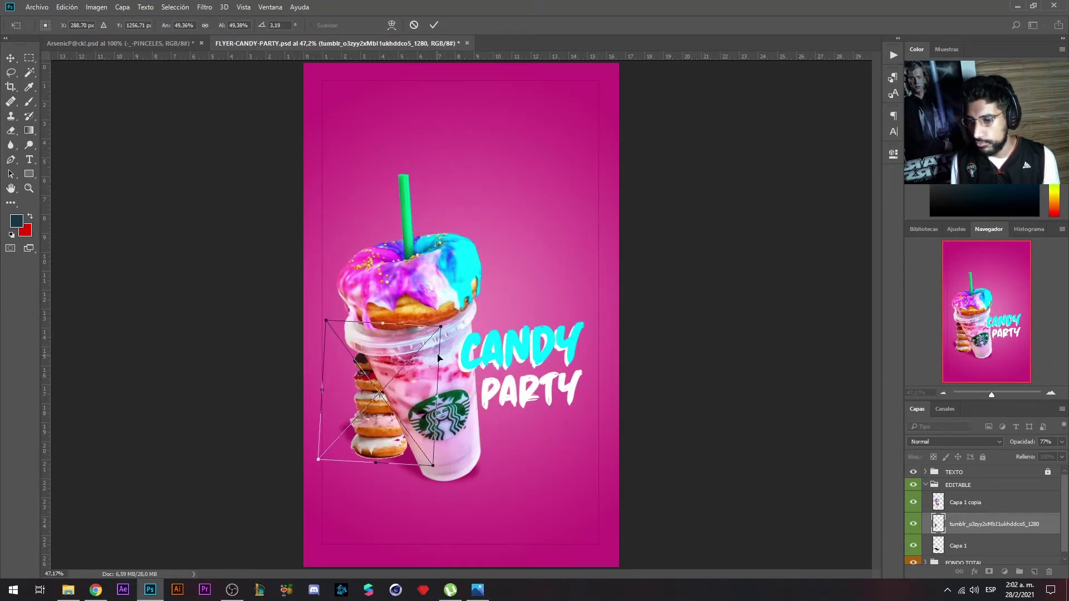
- Soften the donut stack with a Motion Blur smart filter, then bring up the Arsenic pack file
{"action": "left_click", "coordinate": [434, 25]}
{"action": "left_click", "coordinate": [204, 6]}
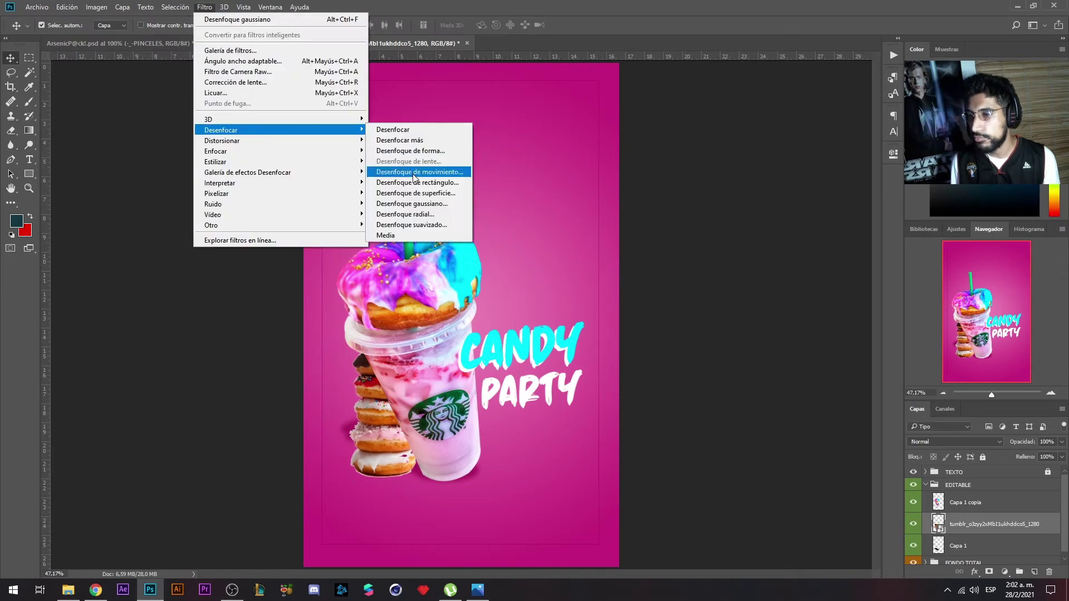
{"action": "left_click", "coordinate": [414, 177]}
{"action": "left_click", "coordinate": [818, 148]}
{"action": "key", "text": "ctrl+t"}
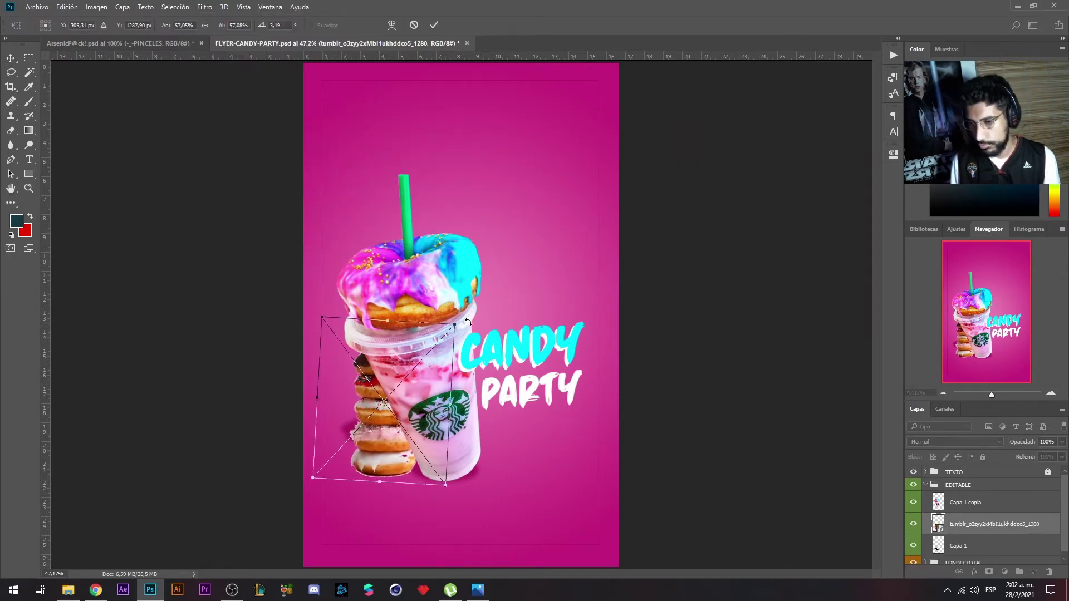
{"action": "key", "text": "Return"}
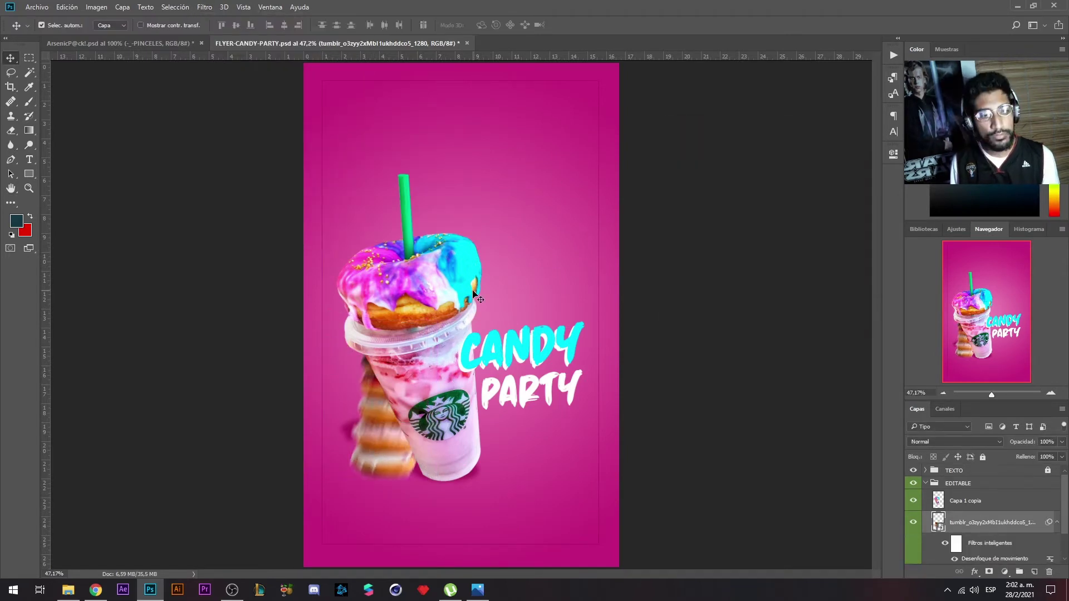
{"action": "left_click", "coordinate": [158, 44]}
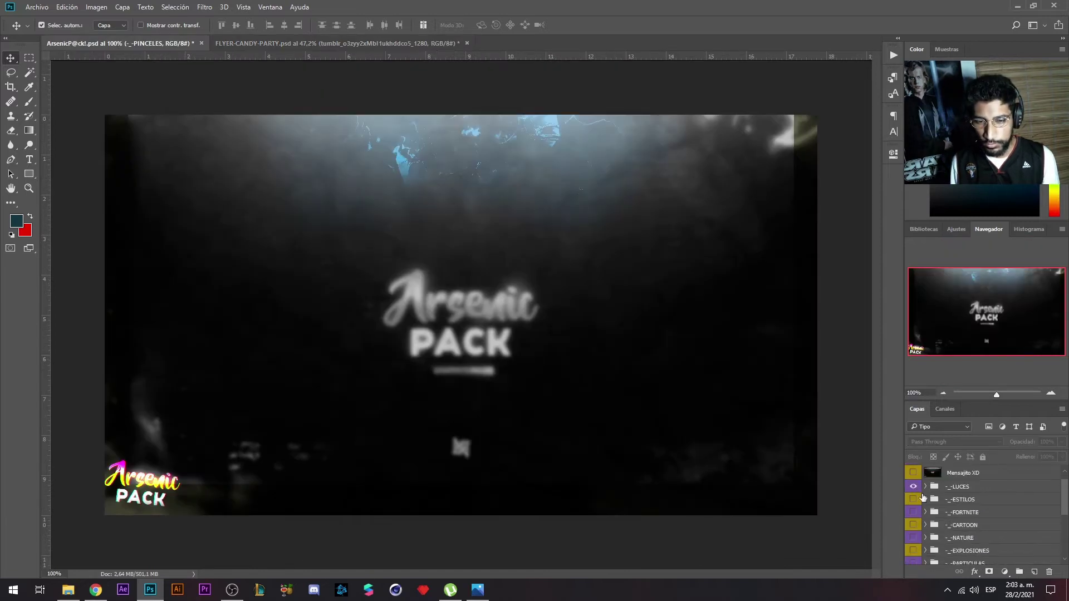
- Bring the Arsenic splash layer into the flyer, rotated about 16°, and send it below the drink
{"action": "left_click", "coordinate": [245, 45]}
{"action": "left_click_drag", "start_coordinate": [491, 368], "coordinate": [490, 368]}
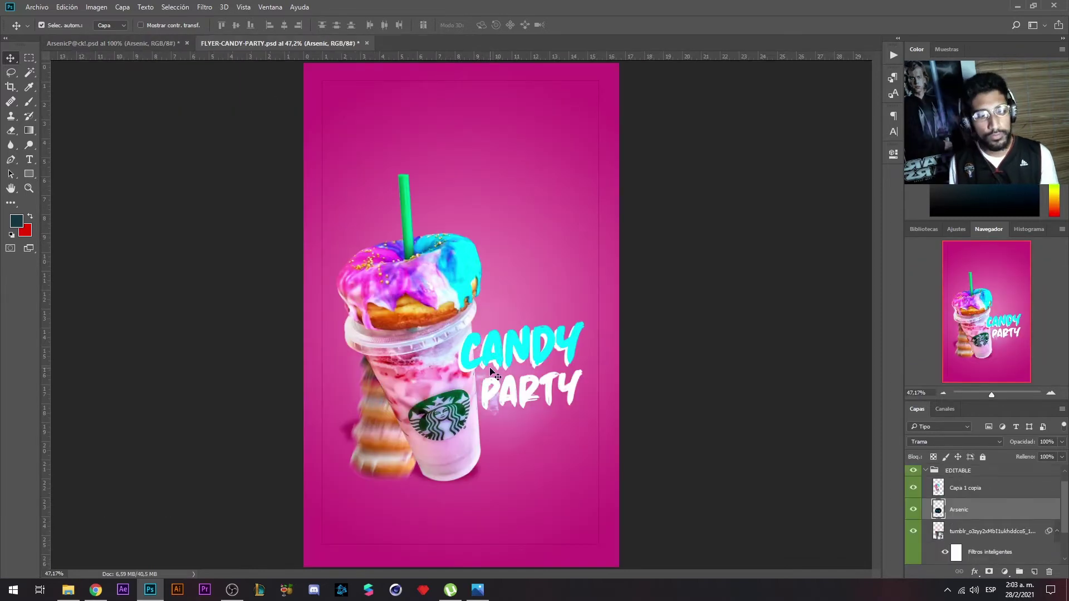
{"action": "key", "text": "ctrl+t"}
{"action": "mouse_move", "coordinate": [670, 255]}
{"action": "left_mouse_down"}
{"action": "mouse_move", "coordinate": [639, 277]}
{"action": "mouse_move", "coordinate": [540, 280]}
{"action": "mouse_move", "coordinate": [637, 172]}
{"action": "mouse_move", "coordinate": [607, 172]}
{"action": "mouse_move", "coordinate": [525, 348]}
{"action": "left_mouse_up"}
{"action": "key", "text": "Return"}
{"action": "key", "text": "ctrl+bracketleft"}
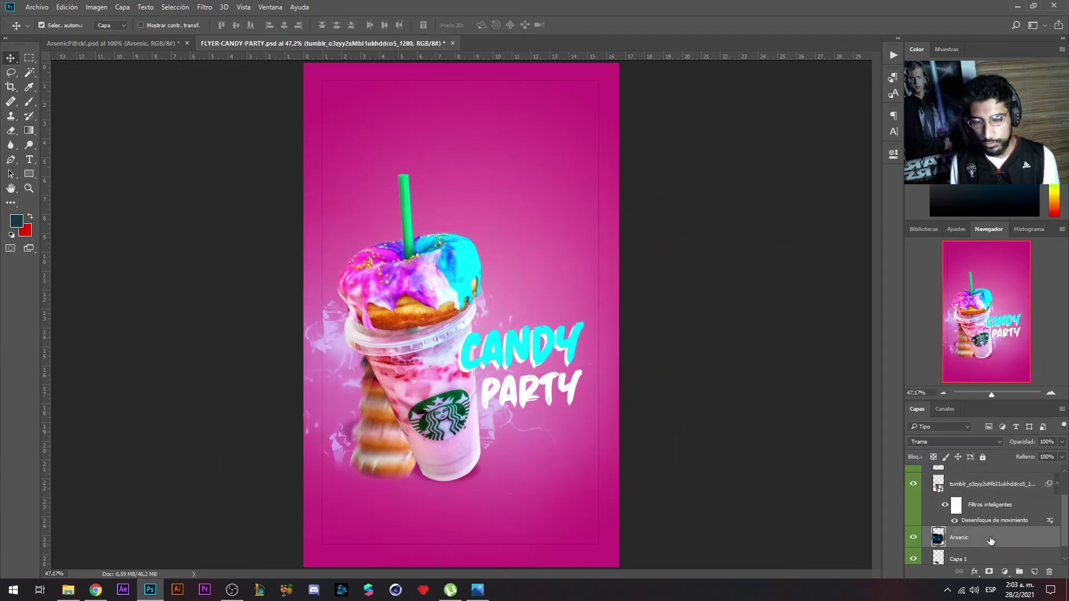
{"action": "key", "text": "ctrl+t"}
{"action": "mouse_move", "coordinate": [626, 166]}
{"action": "left_mouse_down"}
{"action": "mouse_move", "coordinate": [544, 238]}
{"action": "mouse_move", "coordinate": [608, 105]}
{"action": "left_mouse_up"}
{"action": "left_click", "coordinate": [525, 24]}
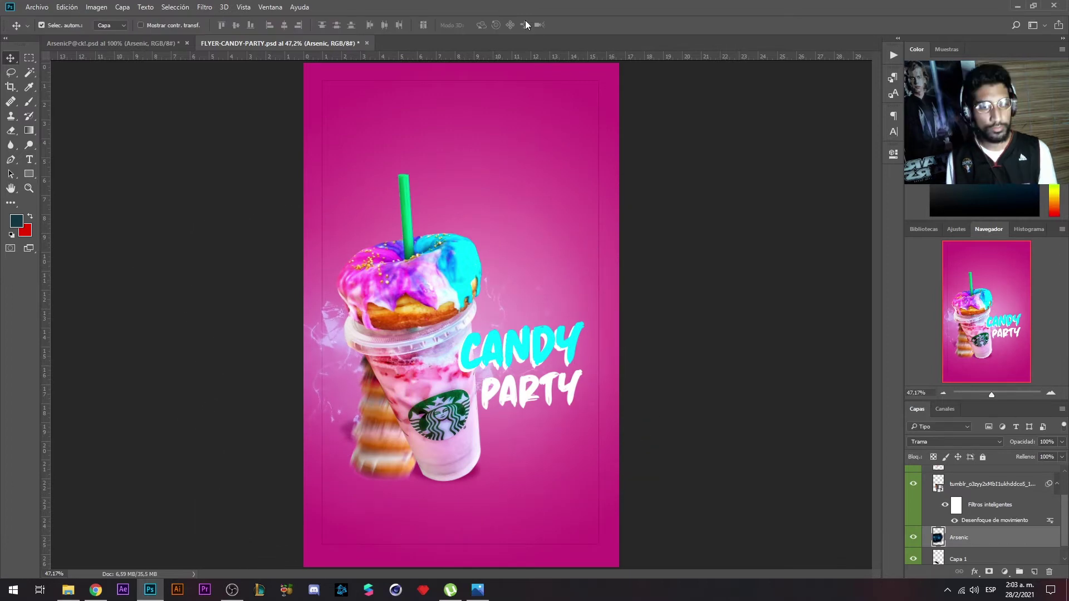
- Paste the white splash from the Arsenic pack, enlarged and rotated behind the donut top
{"action": "left_click", "coordinate": [155, 45]}
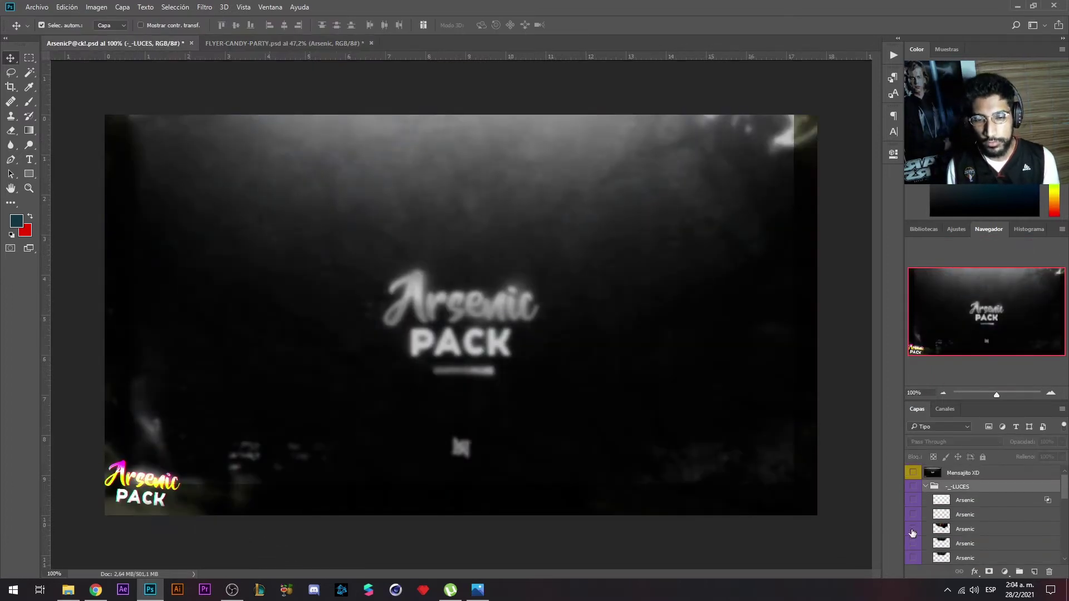
{"action": "key", "text": "ctrl+Tab"}
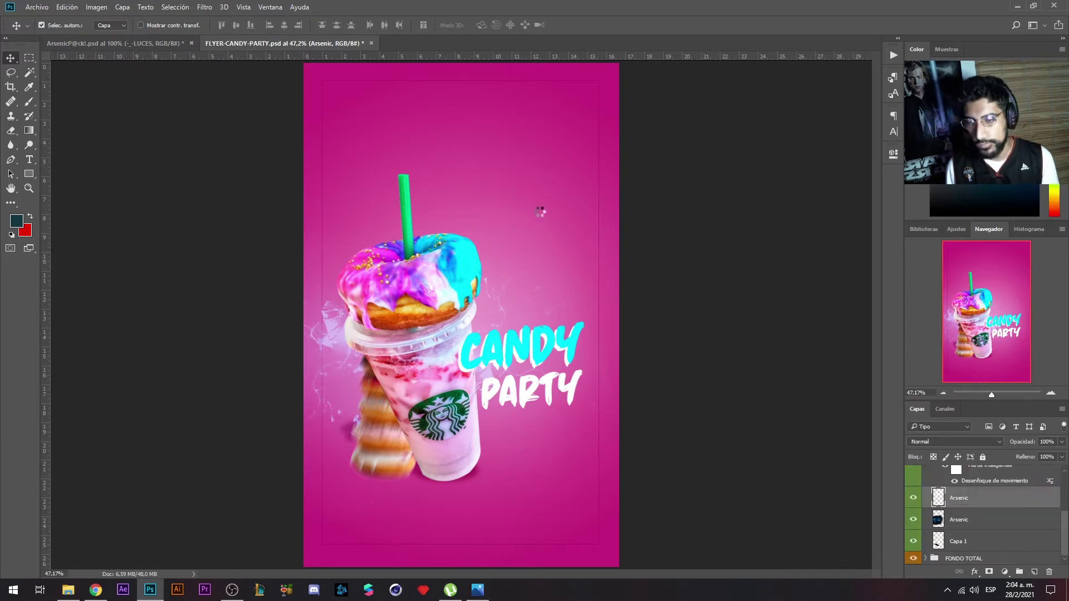
{"action": "key", "text": "ctrl+v"}
{"action": "key", "text": "ctrl+t"}
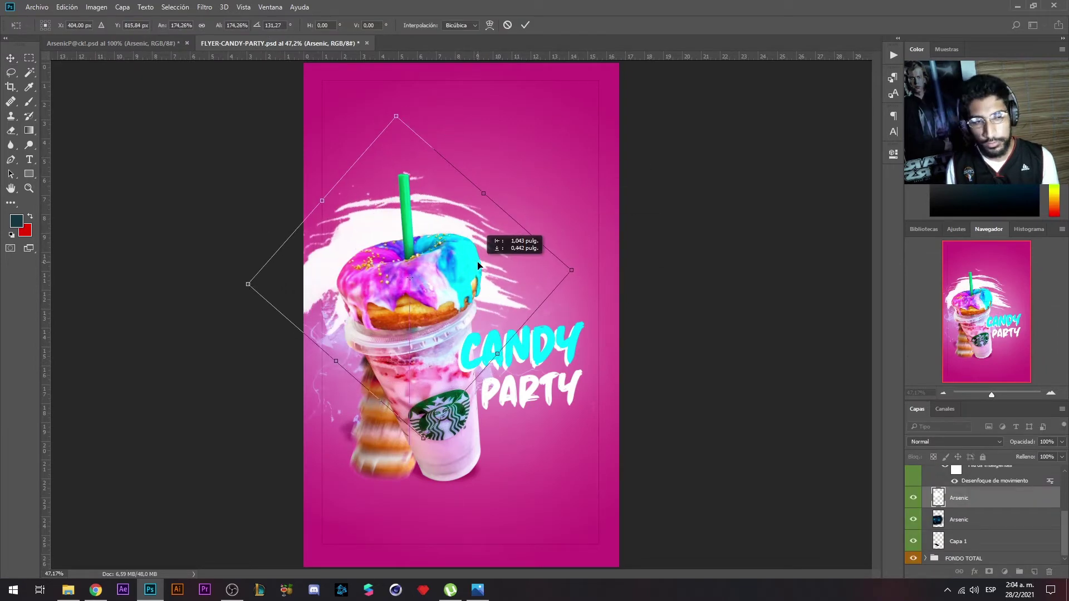
{"action": "left_click_drag", "start_coordinate": [496, 316], "coordinate": [544, 273]}
{"action": "left_click_drag", "start_coordinate": [428, 151], "coordinate": [444, 195]}
{"action": "key", "text": "Return"}
{"action": "scroll", "coordinate": [443, 195], "scroll_direction": "up", "scroll_amount": 2, "text": "alt"}
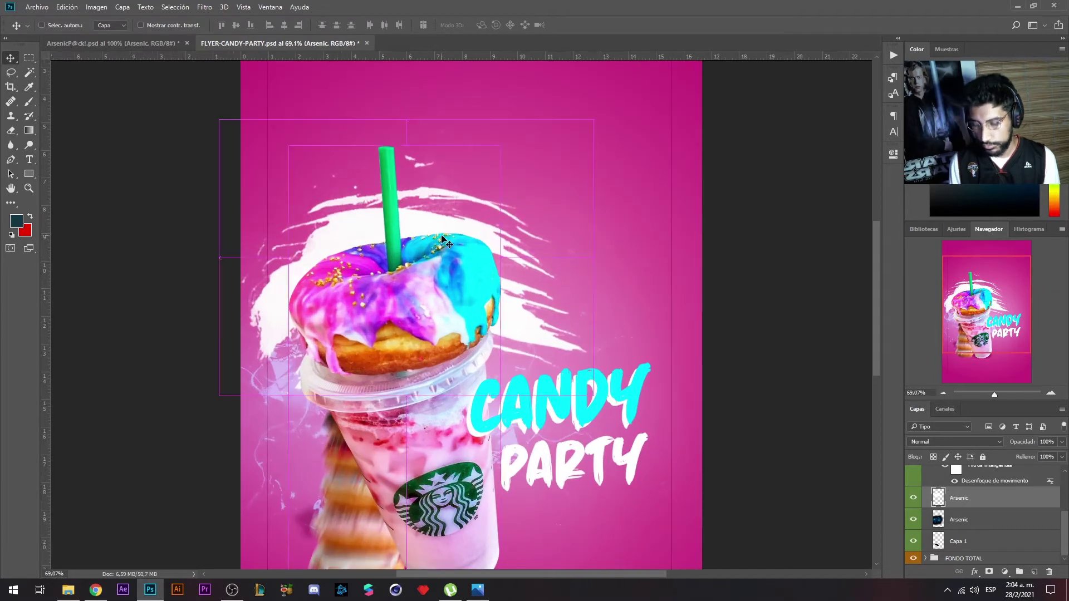
- Duplicate the splash, fade the copy to 38% opacity, and rotate and enlarge it
{"action": "key", "text": "ctrl+j"}
{"action": "left_click", "coordinate": [1055, 443]}
{"action": "left_click_drag", "start_coordinate": [1055, 442], "coordinate": [1028, 454]}
{"action": "scroll", "coordinate": [701, 359], "scroll_direction": "down", "scroll_amount": 2, "text": "alt"}
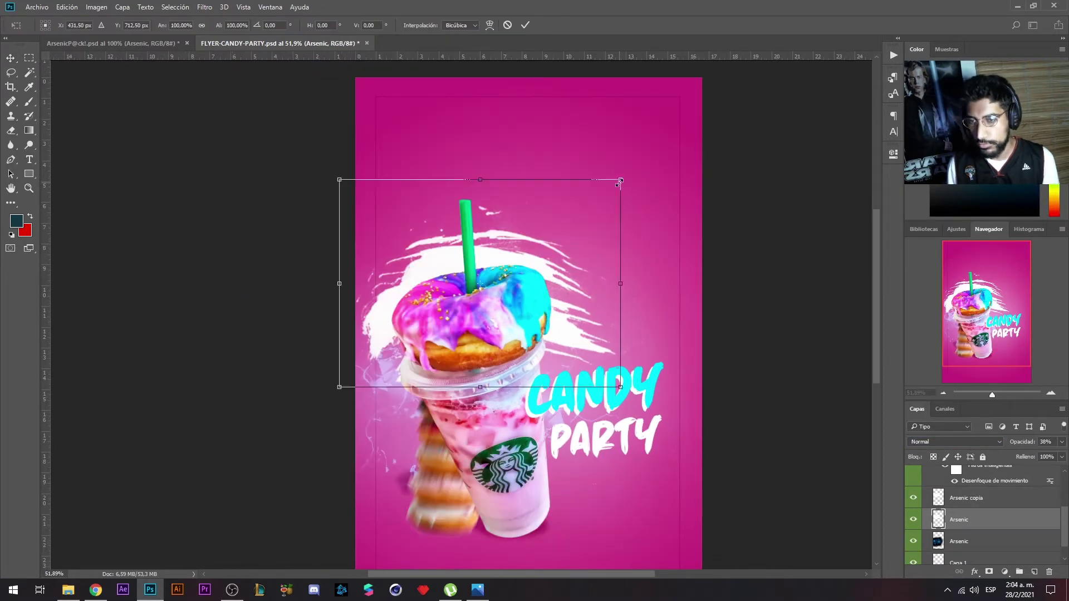
{"action": "left_click_drag", "start_coordinate": [620, 181], "coordinate": [594, 102]}
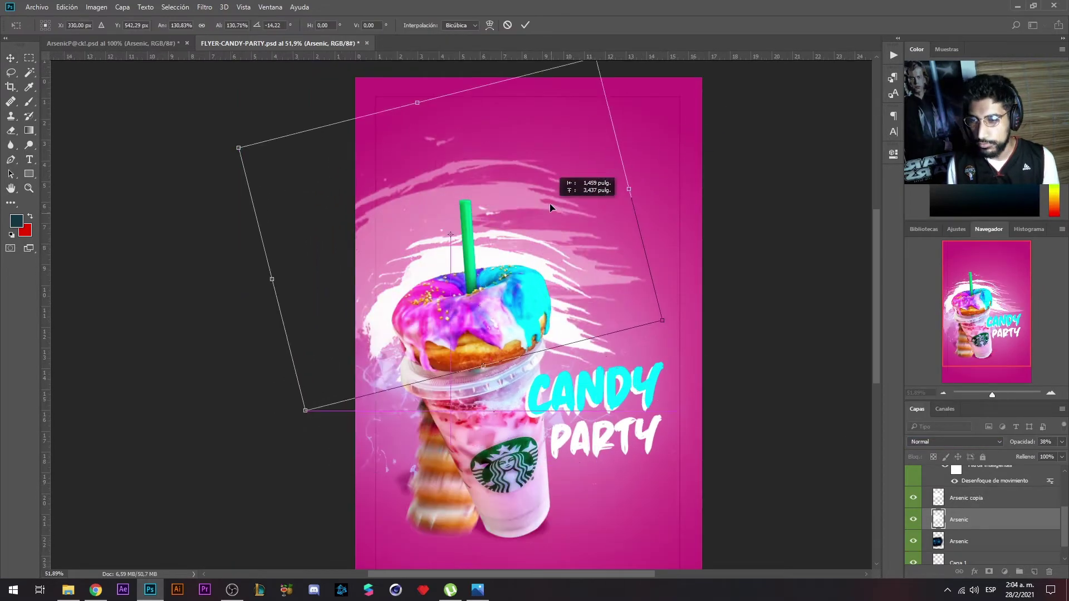
{"action": "left_click", "coordinate": [525, 26]}
- Place the embedded chocolate donut image, scaled and rotated, to the upper right of the drink
{"action": "left_click", "coordinate": [37, 7]}
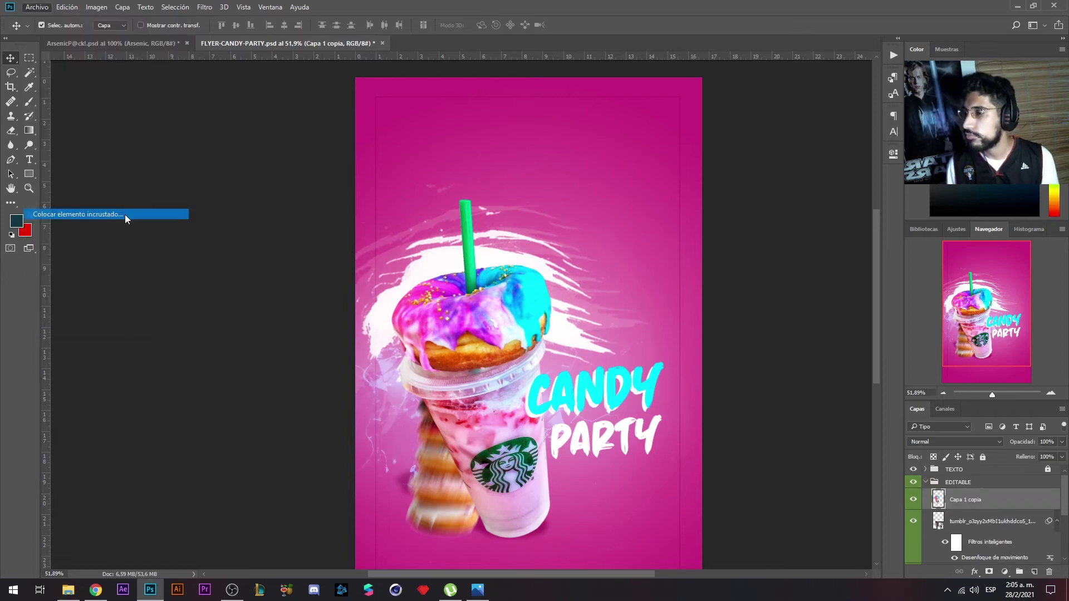
{"action": "left_click", "coordinate": [126, 215]}
{"action": "double_click", "coordinate": [548, 90]}
{"action": "mouse_move", "coordinate": [711, 248]}
{"action": "left_mouse_down"}
{"action": "mouse_move", "coordinate": [651, 286]}
{"action": "mouse_move", "coordinate": [649, 245]}
{"action": "left_mouse_up"}
{"action": "left_click", "coordinate": [433, 25]}
- Apply Motion Blur to the chocolate donut, then return to the Arsenic pack file
{"action": "left_click", "coordinate": [202, 7]}
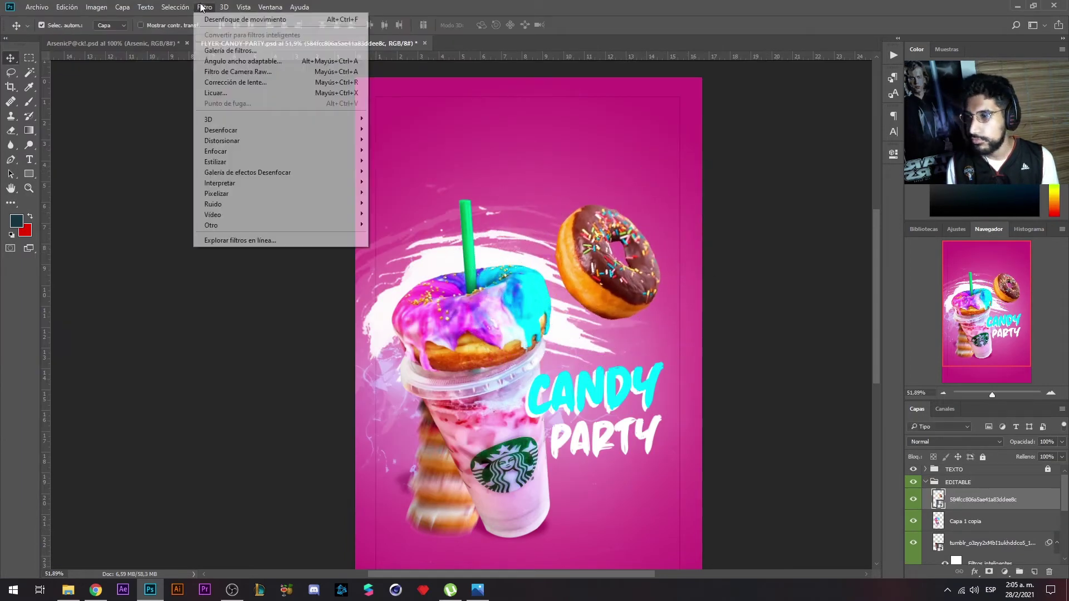
{"action": "left_click", "coordinate": [245, 19]}
{"action": "key", "text": "Return"}
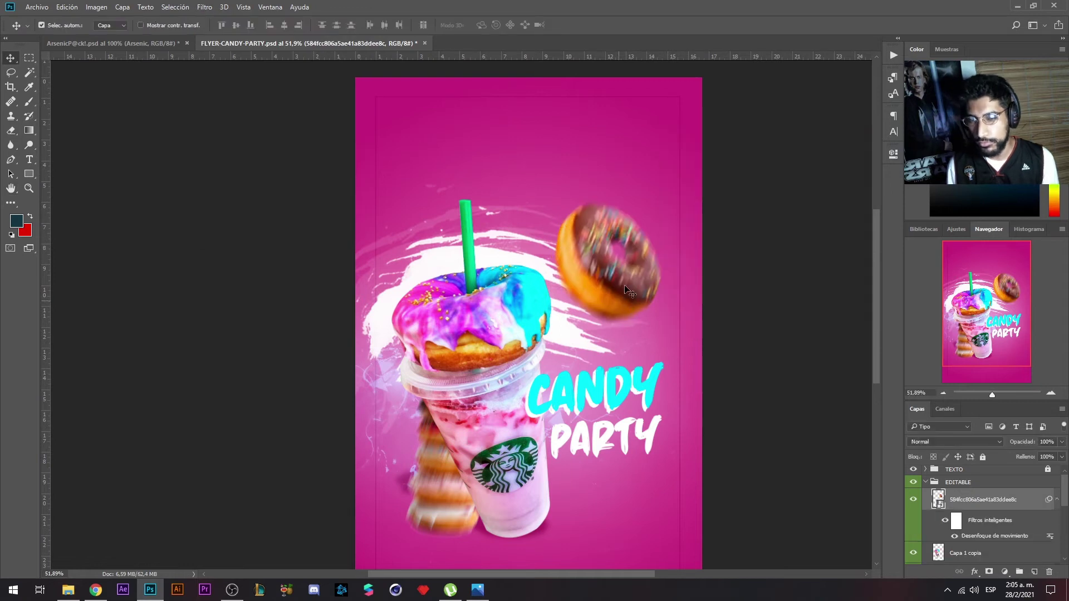
{"action": "key", "text": "ctrl+Tab"}
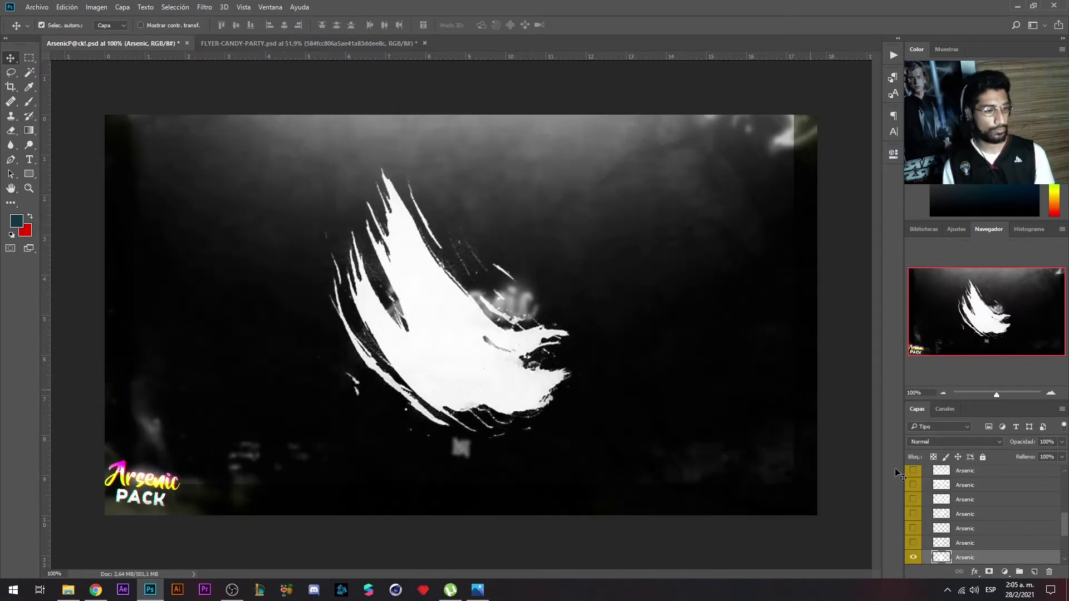
- Paste the halftone pattern into the flyer, flip it vertically, and lower its opacity to about half
{"action": "key", "text": "ctrl+Tab"}
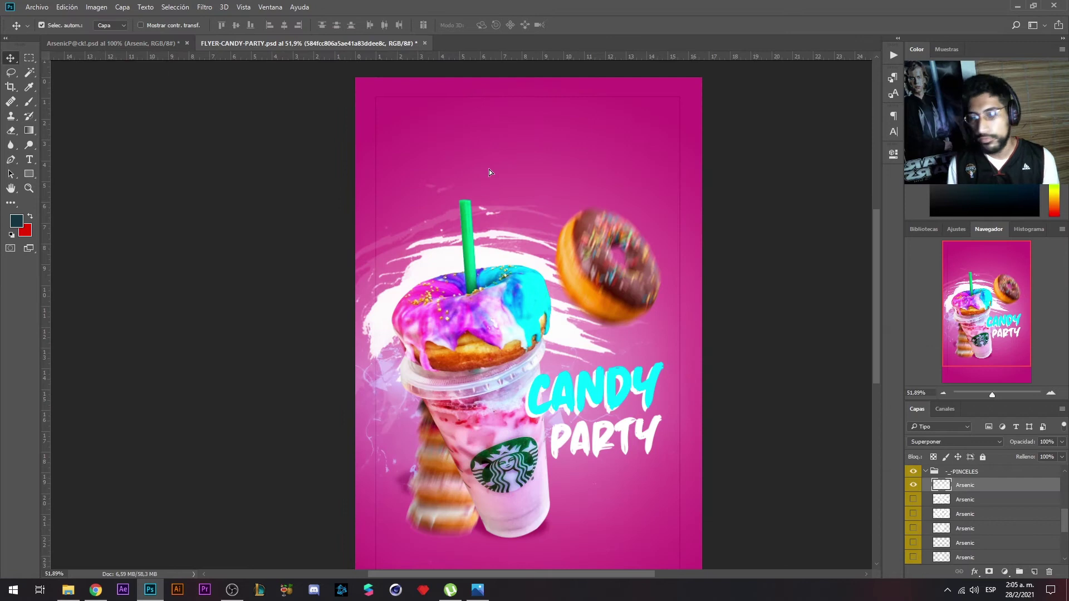
{"action": "key", "text": "ctrl+v"}
{"action": "key", "text": "ctrl+t"}
{"action": "right_click", "coordinate": [562, 238]}
{"action": "left_click", "coordinate": [633, 406]}
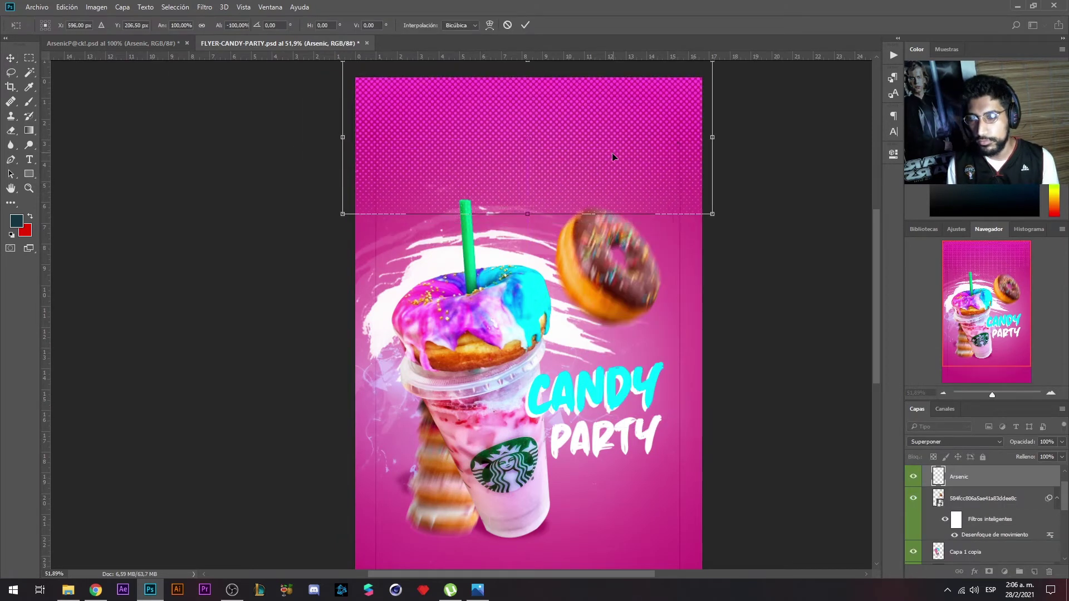
{"action": "key", "text": "Return"}
{"action": "left_click_drag", "start_coordinate": [1061, 441], "coordinate": [1033, 455]}
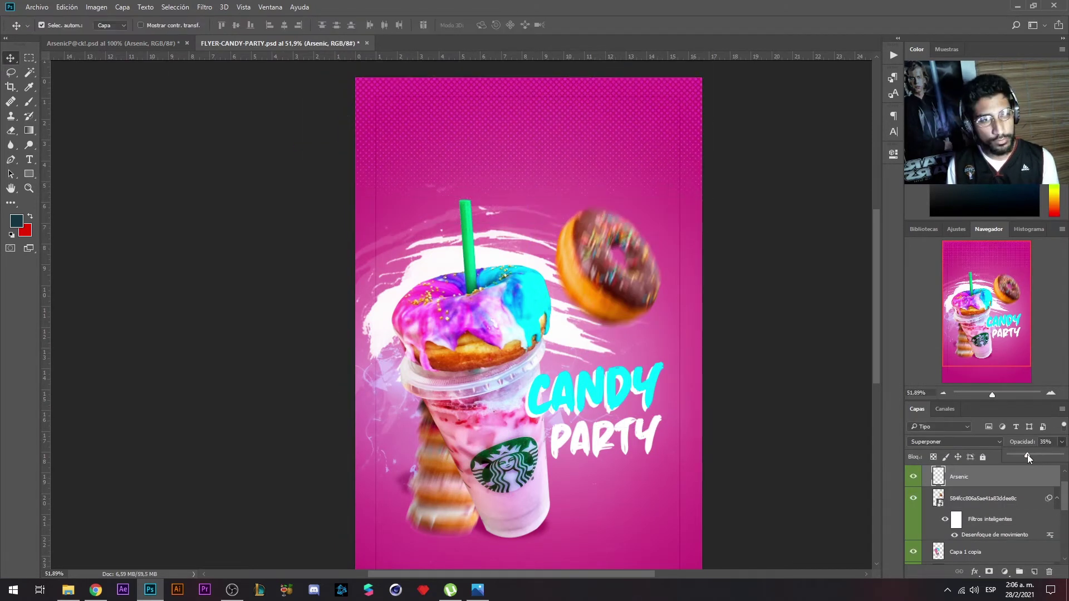
- Drag the light-ray layer into the flyer, rotate it around the drink, and fade it to 24%
{"action": "left_click", "coordinate": [111, 43]}
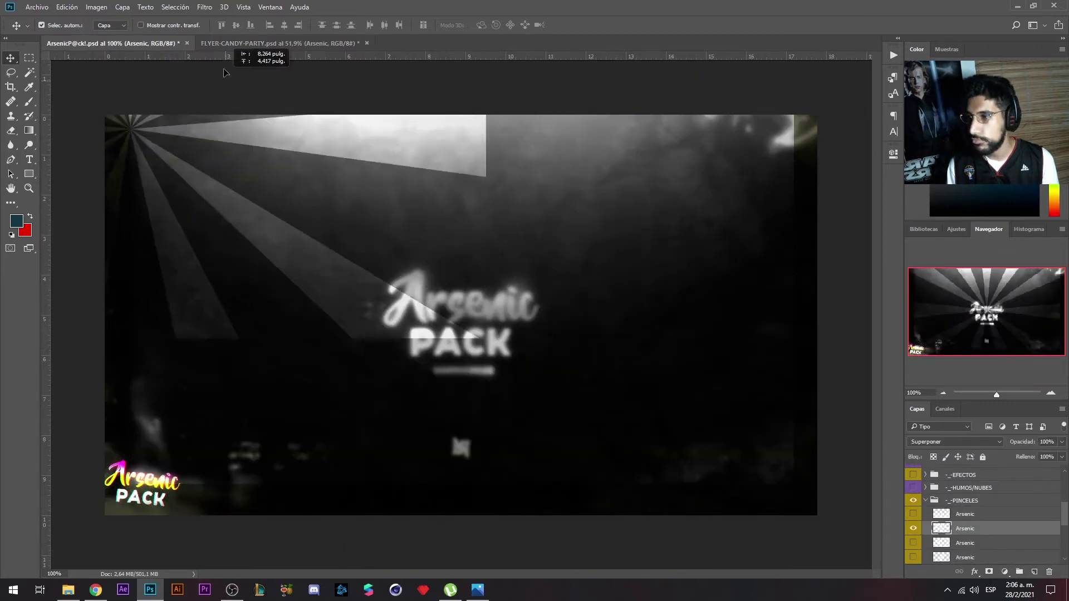
{"action": "left_click_drag", "start_coordinate": [224, 72], "coordinate": [501, 296]}
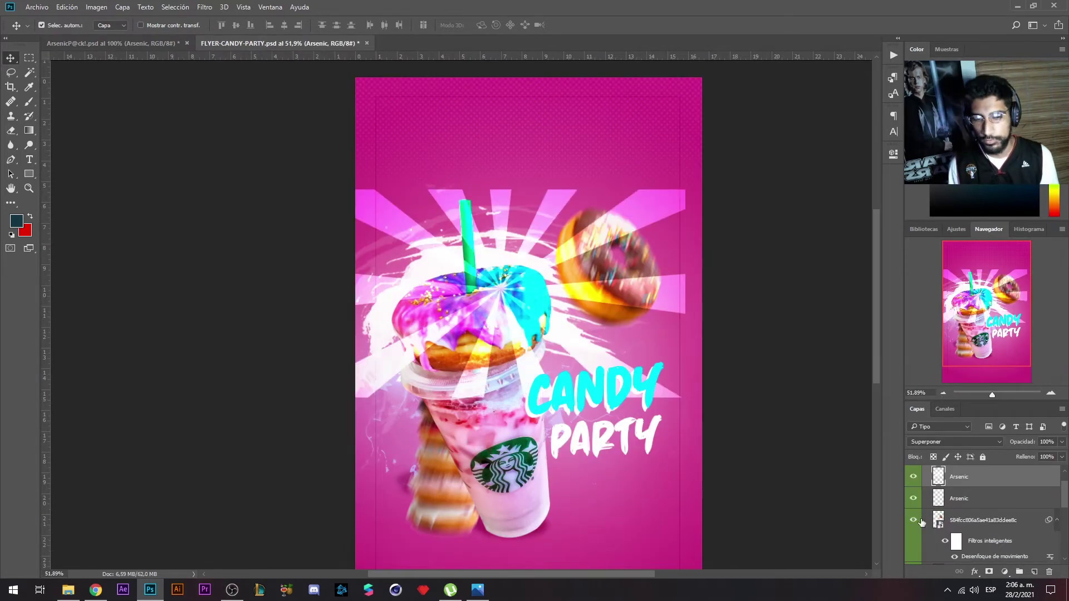
{"action": "key", "text": "ctrl+t"}
{"action": "mouse_move", "coordinate": [694, 230]}
{"action": "left_mouse_down"}
{"action": "mouse_move", "coordinate": [627, 411]}
{"action": "mouse_move", "coordinate": [640, 231]}
{"action": "left_mouse_up"}
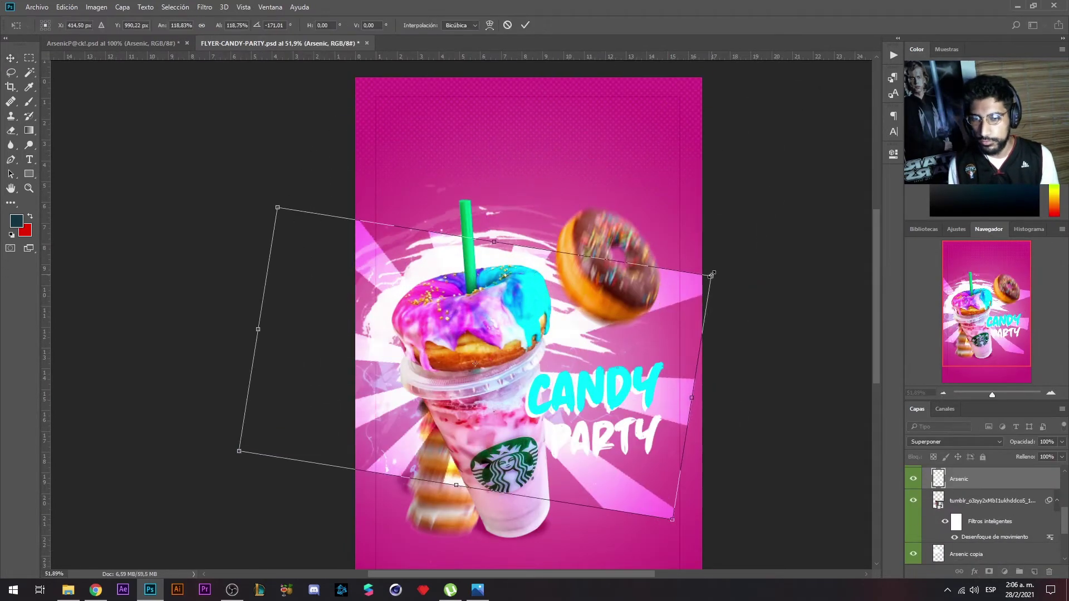
{"action": "key", "text": "Return"}
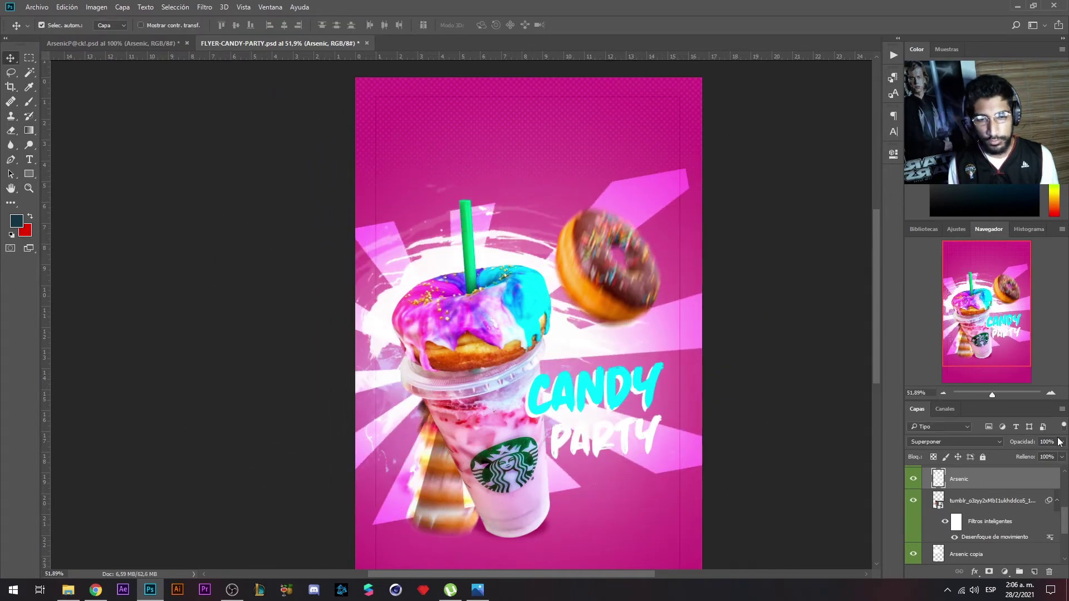
{"action": "left_click_drag", "start_coordinate": [1022, 442], "coordinate": [1007, 441]}
- Shift the light rays left, tilt them slightly, raise their opacity to 27%, and erase parts
{"action": "key", "text": "ctrl+t"}
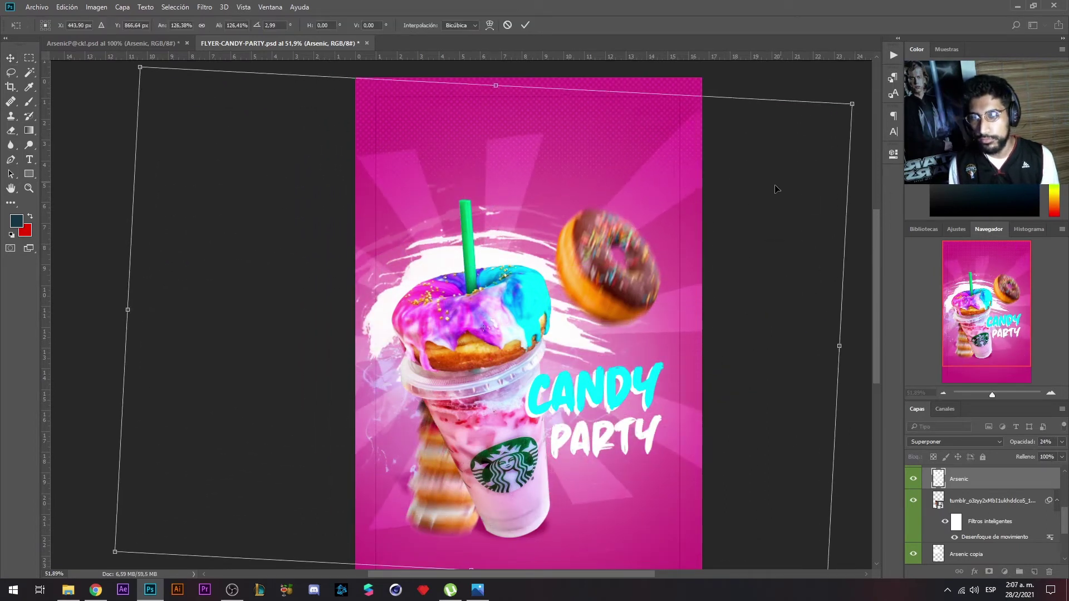
{"action": "left_click_drag", "start_coordinate": [773, 245], "coordinate": [559, 270]}
{"action": "key", "text": "Return"}
{"action": "key", "text": "e"}
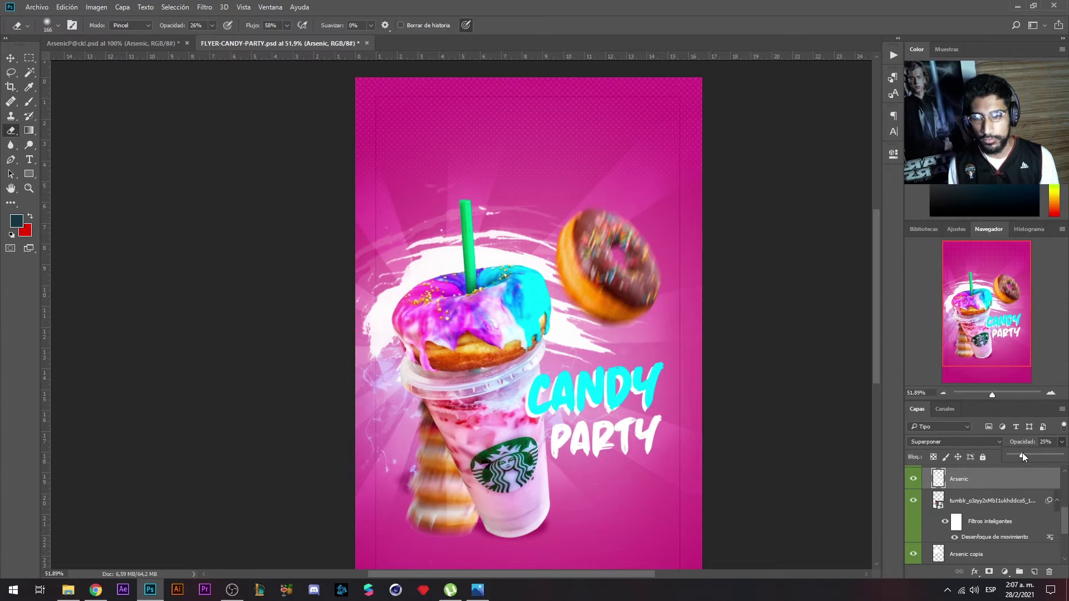
{"action": "key", "text": "ctrl+t"}
{"action": "left_click_drag", "start_coordinate": [841, 108], "coordinate": [856, 143]}
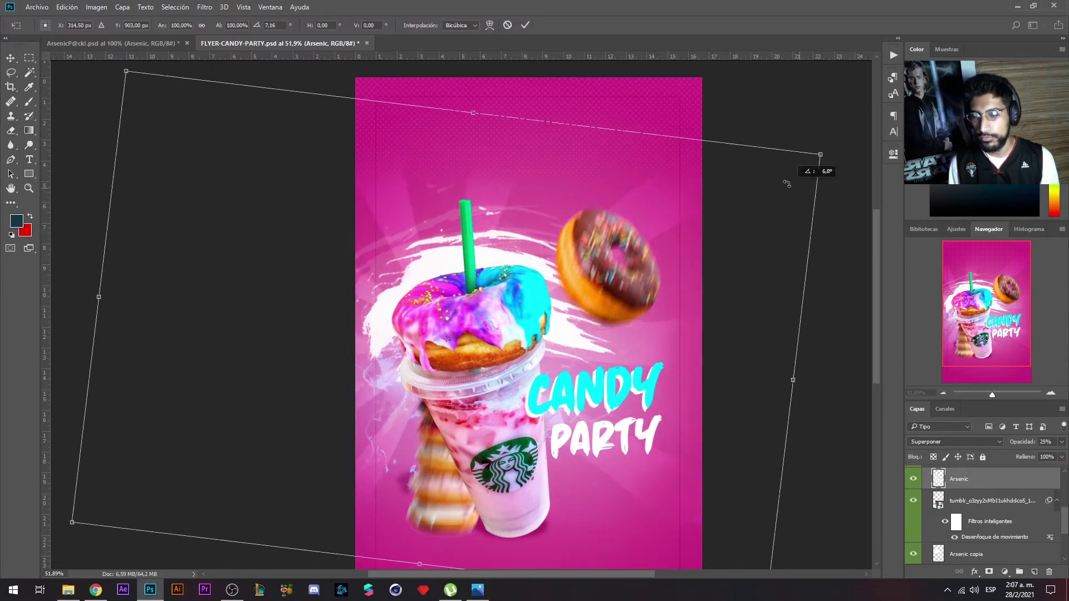
{"action": "left_click_drag", "start_coordinate": [835, 158], "coordinate": [657, 152]}
{"action": "left_click", "coordinate": [530, 24]}
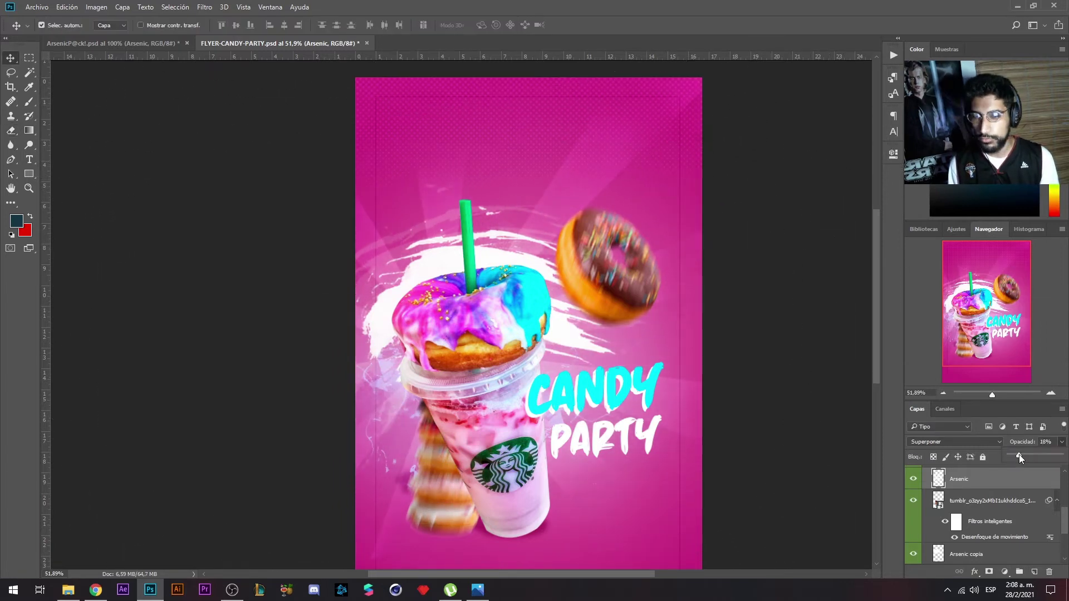
{"action": "left_click_drag", "start_coordinate": [1019, 454], "coordinate": [1023, 454]}
{"action": "key", "text": "e"}
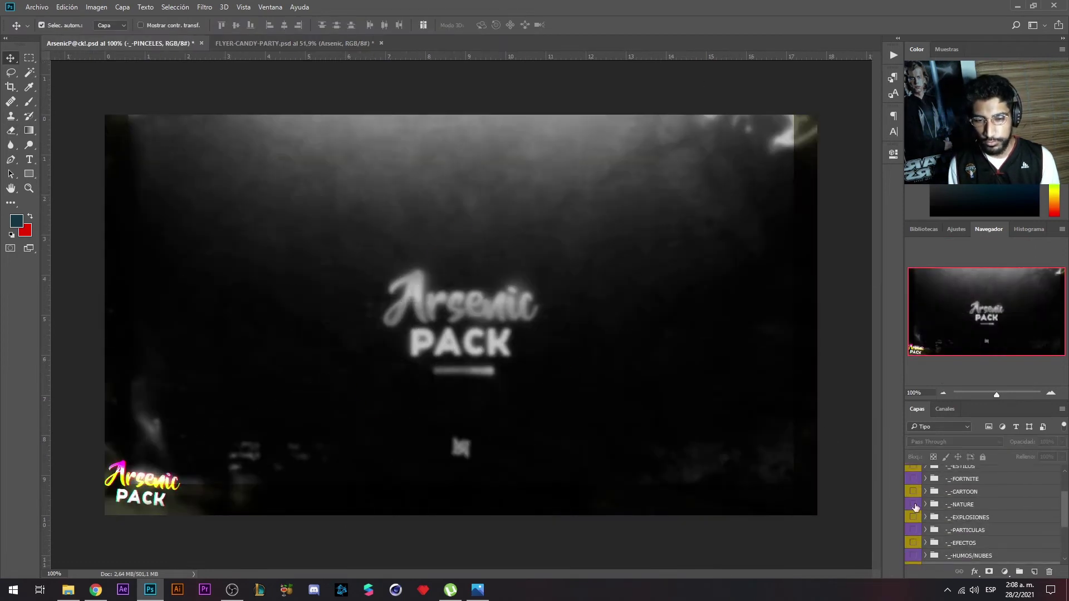
- Paste the cherries enlarged into the top-left corner in Luminosity blend mode, moved up the layer stack
{"action": "left_click", "coordinate": [272, 45]}
{"action": "key", "text": "ctrl+v"}
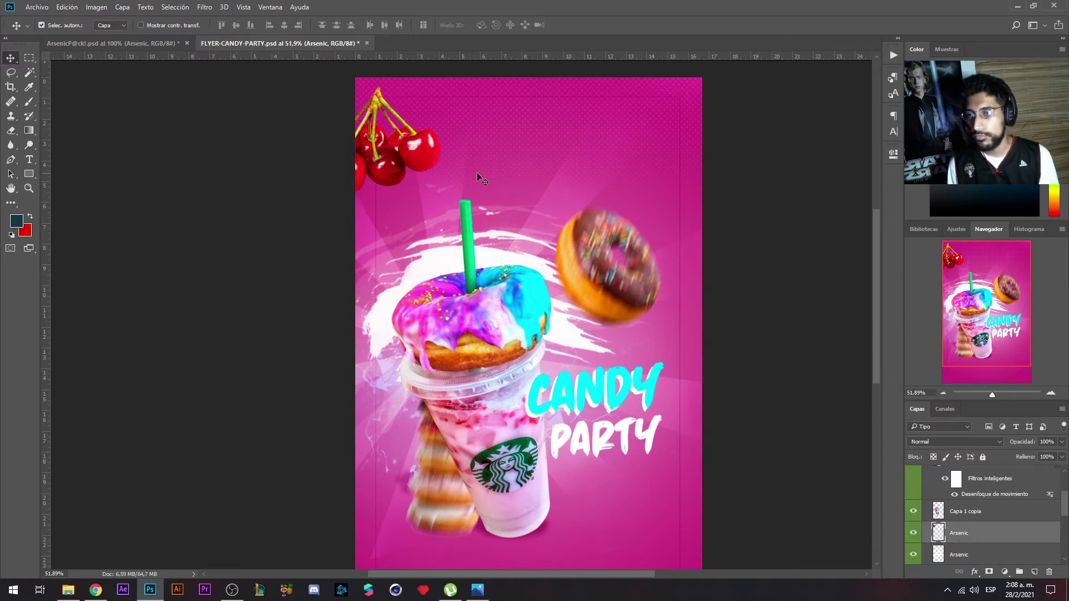
{"action": "key", "text": "ctrl+t"}
{"action": "scroll", "coordinate": [476, 172], "scroll_direction": "up", "scroll_amount": 2}
{"action": "left_click_drag", "start_coordinate": [284, 222], "coordinate": [369, 227]}
{"action": "left_click", "coordinate": [525, 25]}
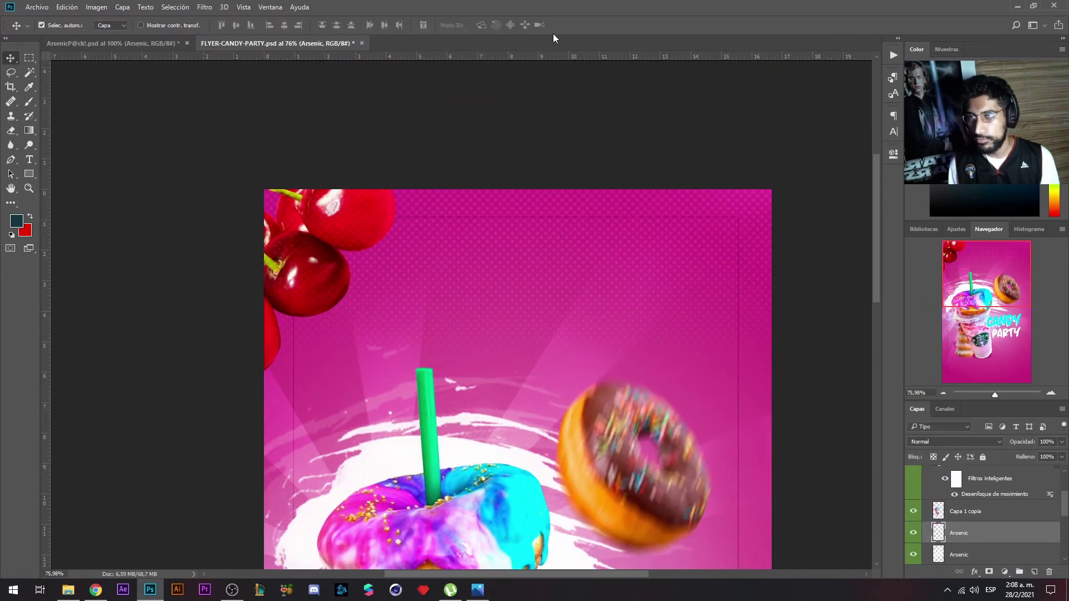
{"action": "left_click", "coordinate": [954, 442]}
{"action": "left_click", "coordinate": [935, 443]}
{"action": "key", "text": "ctrl+shift+bracketright"}
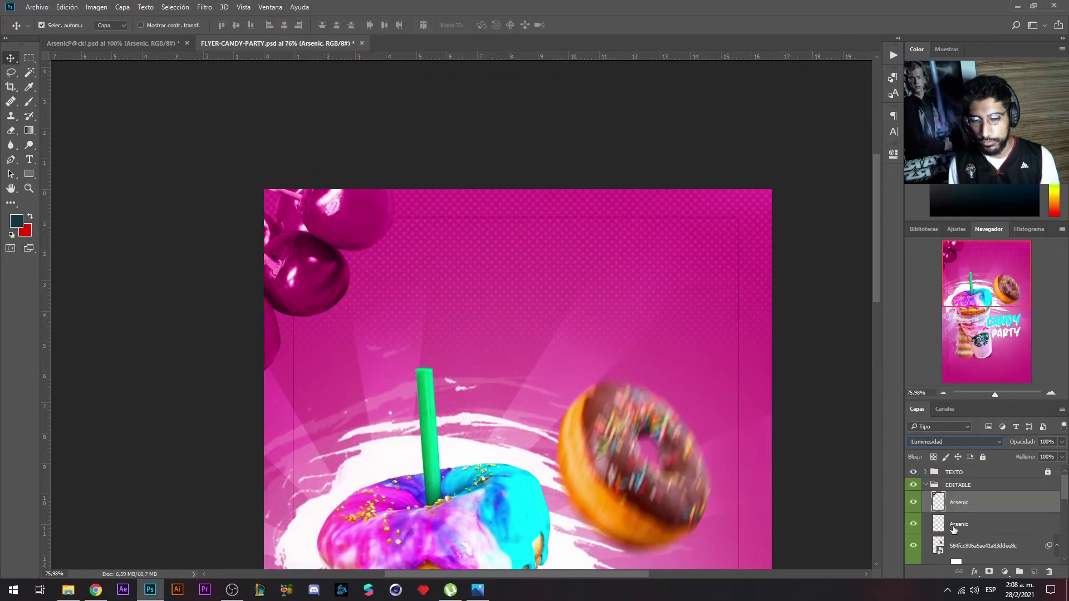
- Apply Gaussian Blur to the cherries and reposition them
{"action": "left_click", "coordinate": [204, 7]}
{"action": "left_click", "coordinate": [431, 172]}
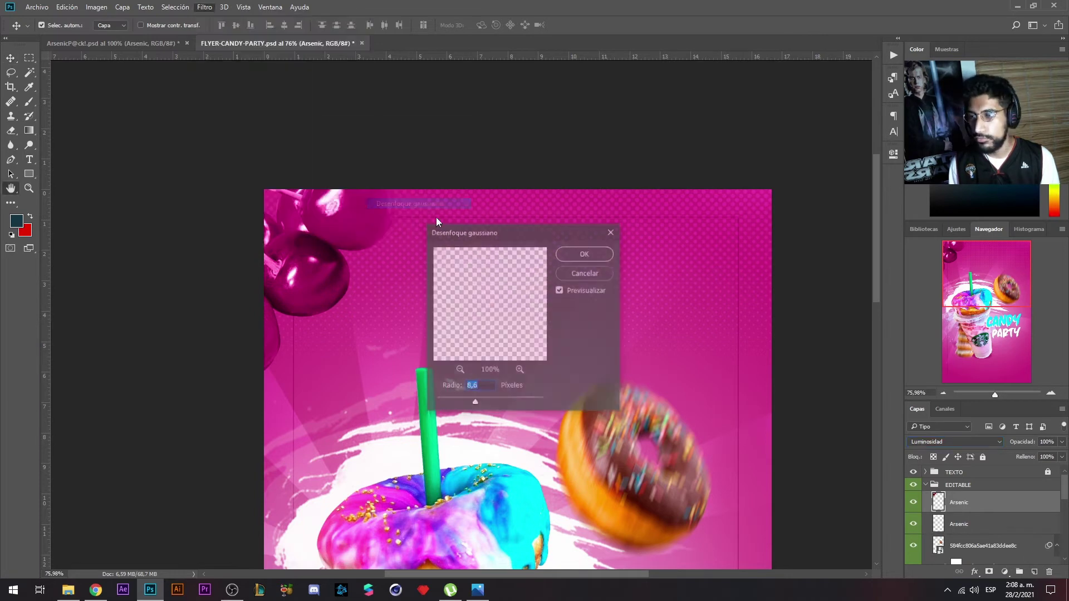
{"action": "key", "text": "Return"}
{"action": "scroll", "coordinate": [454, 289], "scroll_direction": "down", "scroll_amount": 3}
{"action": "key", "text": "ctrl+t"}
{"action": "mouse_move", "coordinate": [389, 195]}
{"action": "left_mouse_down"}
{"action": "mouse_move", "coordinate": [414, 237]}
{"action": "mouse_move", "coordinate": [432, 221]}
{"action": "left_mouse_up"}
- Duplicate the white brush stroke, move the copy right, and rotate it
{"action": "key", "text": "Return"}
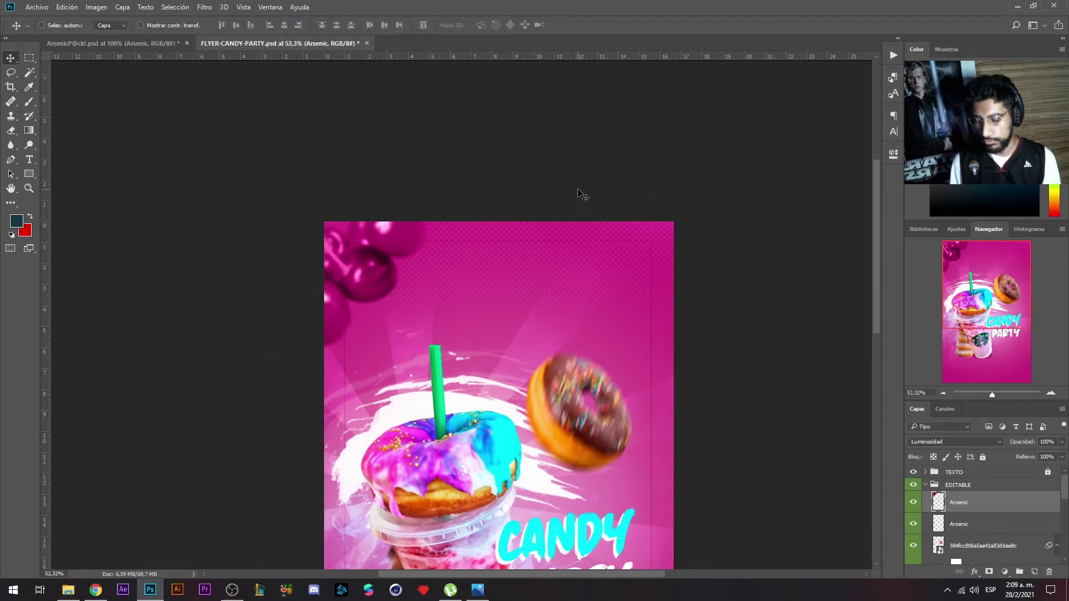
{"action": "key", "text": "ctrl+alt+t"}
{"action": "left_click_drag", "start_coordinate": [345, 261], "coordinate": [549, 242]}
{"action": "right_click", "coordinate": [619, 245]}
{"action": "left_click", "coordinate": [671, 395]}
{"action": "left_click", "coordinate": [524, 26]}
{"action": "scroll", "coordinate": [576, 173], "scroll_direction": "down", "scroll_amount": 2}
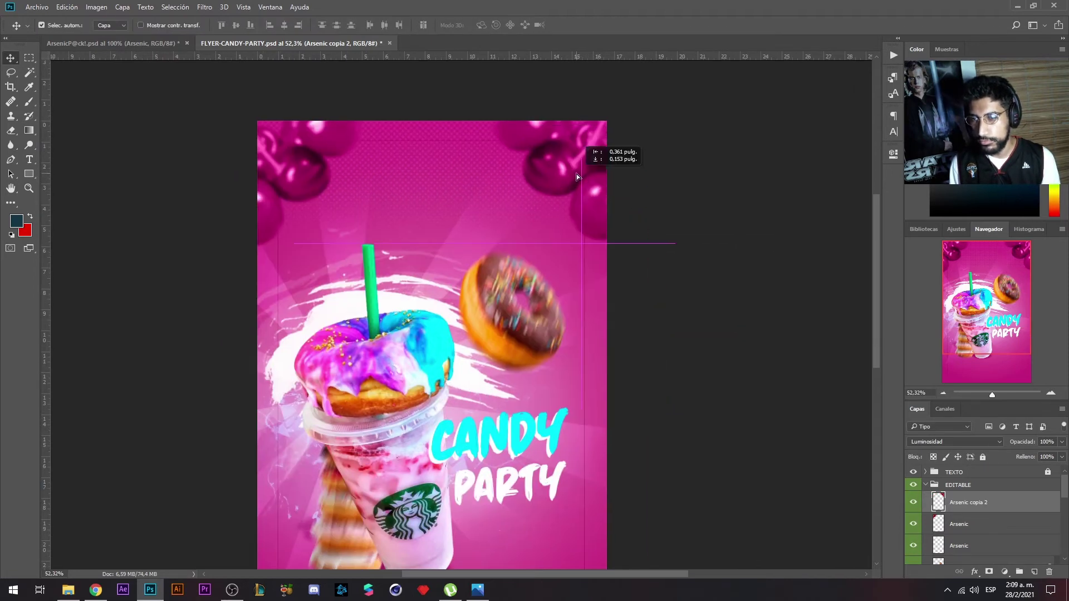
- Place the embedded Starbucks Coffee at Home logo, shrunk and centred at the flyer's top
{"action": "left_click", "coordinate": [37, 7]}
{"action": "left_click", "coordinate": [78, 210]}
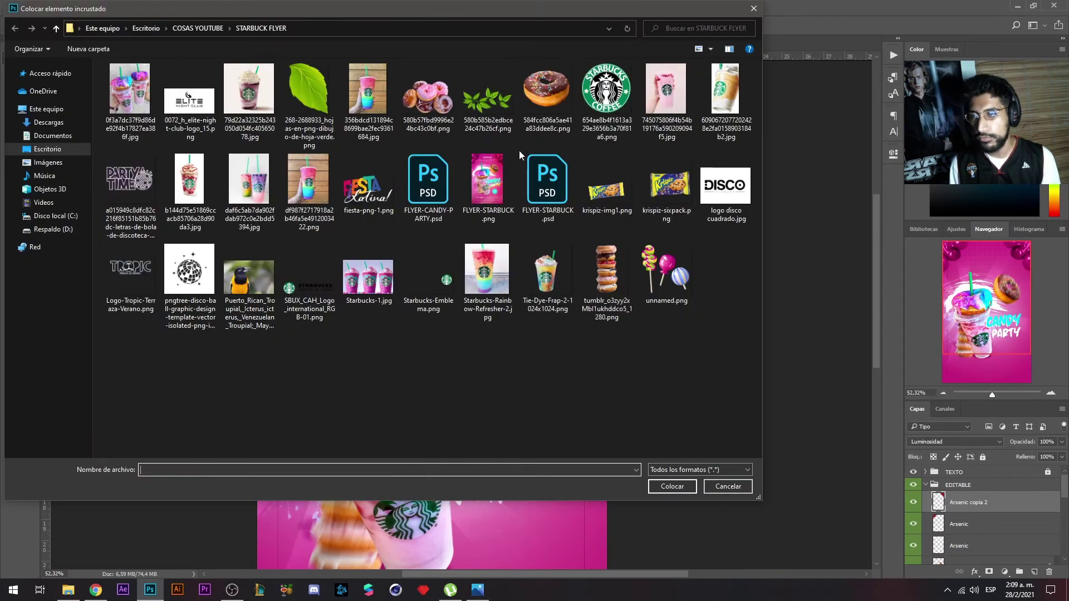
{"action": "double_click", "coordinate": [310, 286]}
{"action": "key", "text": "Return"}
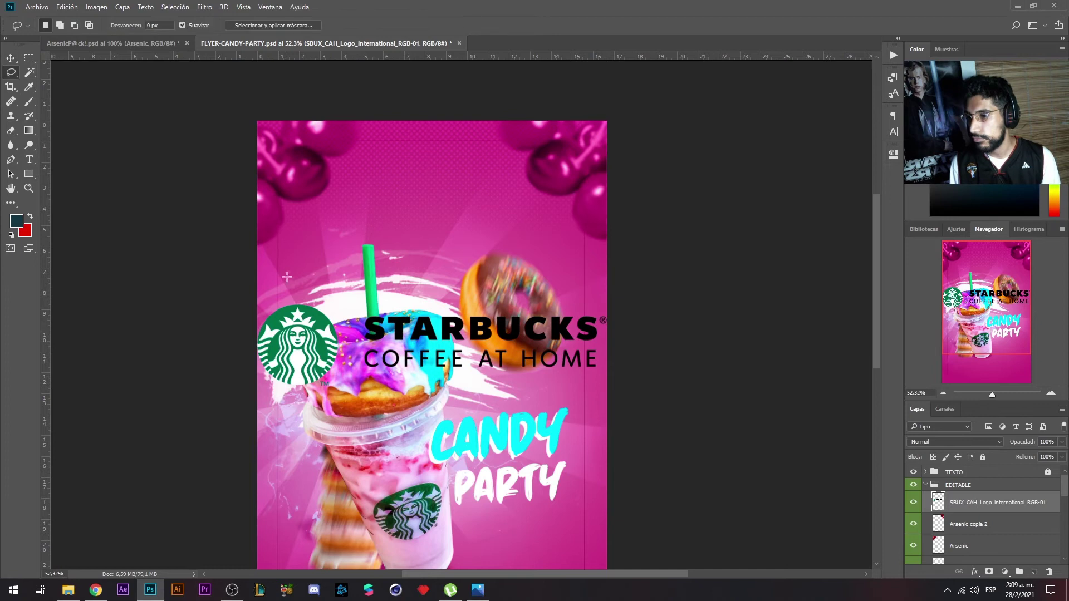
{"action": "key", "text": "ctrl+d"}
{"action": "key", "text": "ctrl+t"}
{"action": "left_click_drag", "start_coordinate": [606, 384], "coordinate": [461, 169]}
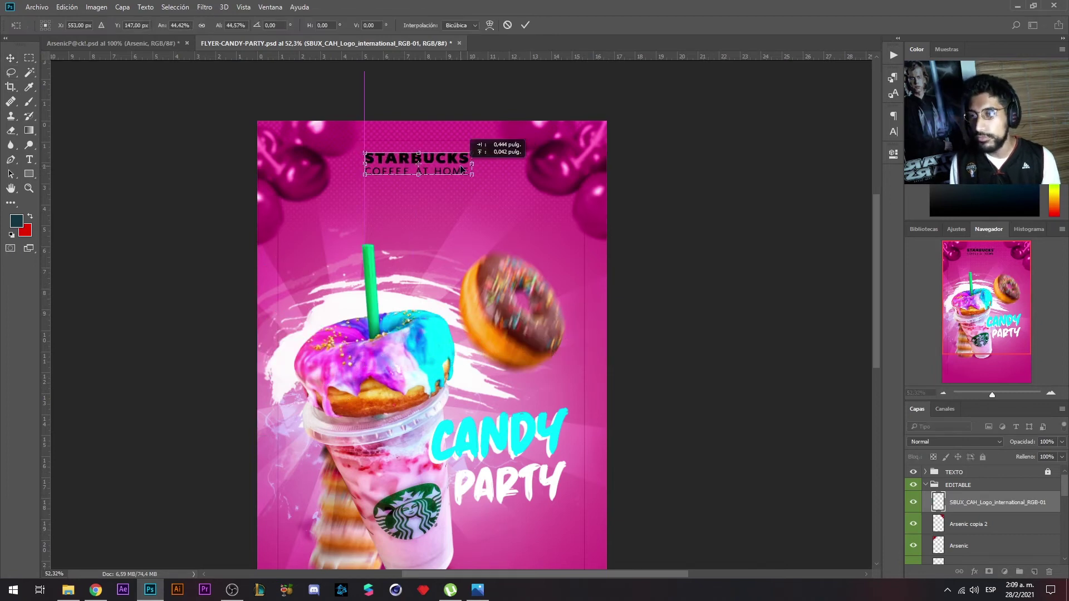
- Turn the logo white with Hue/Saturation Lightness +100, nudge it right, and switch to the Arsenic Pack file
{"action": "left_click", "coordinate": [89, 6]}
{"action": "left_click", "coordinate": [267, 111]}
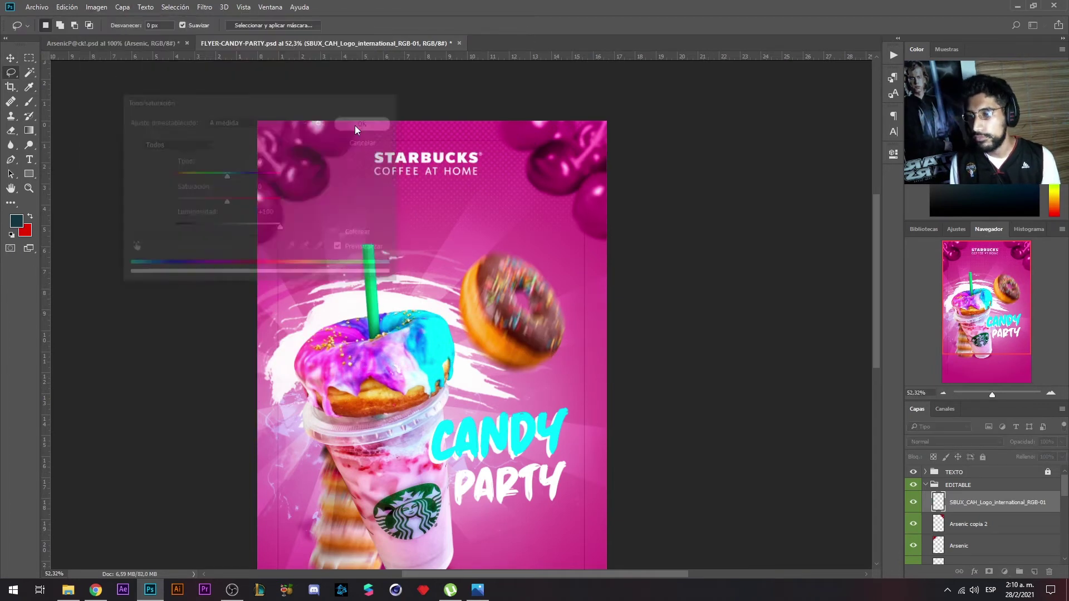
{"action": "left_click", "coordinate": [355, 125]}
{"action": "key", "text": "v"}
{"action": "key", "text": "Right"}
{"action": "key", "text": "Right"}
{"action": "key", "text": "Right"}
{"action": "key", "text": "Right"}
{"action": "key", "text": "Right"}
{"action": "key", "text": "Right"}
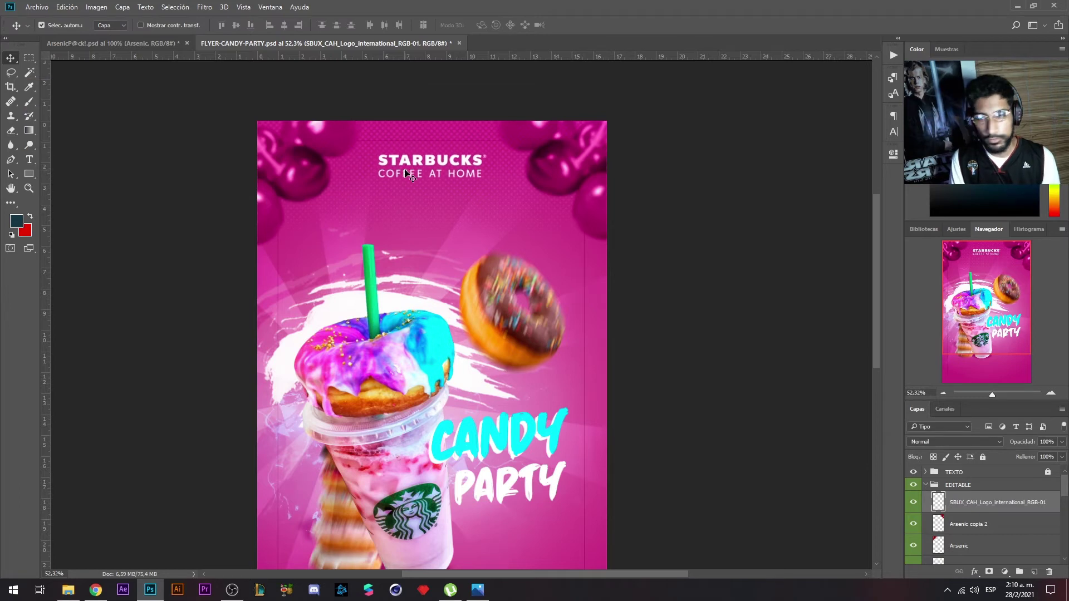
{"action": "key", "text": "ctrl+Tab"}
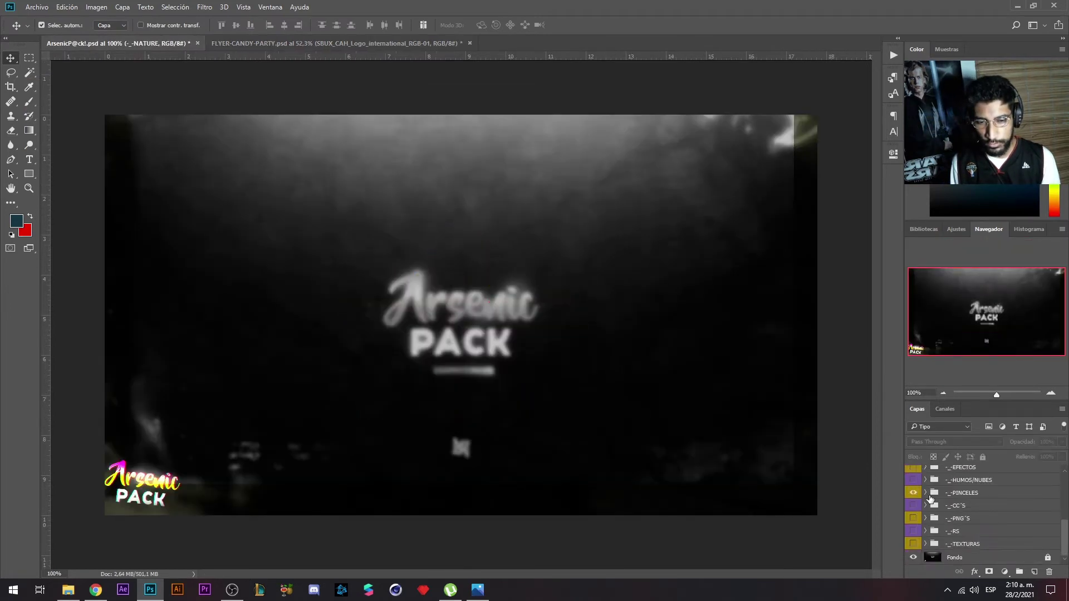
- Drag the white dashed-line brush layer into the flyer near its bottom
{"action": "left_click_drag", "start_coordinate": [929, 498], "coordinate": [528, 509]}
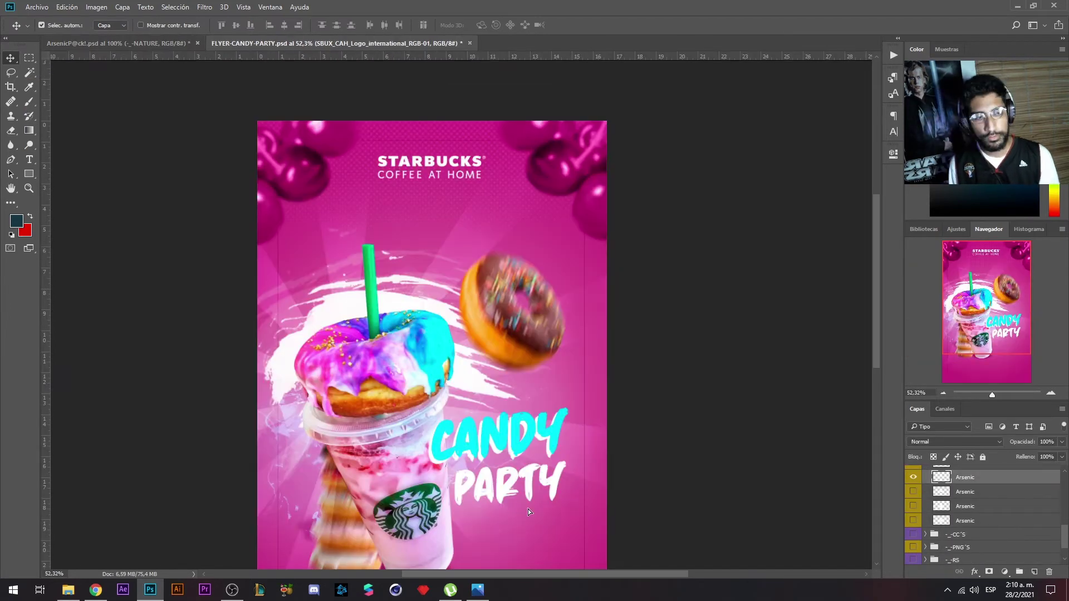
{"action": "key", "text": "ctrl+t"}
{"action": "scroll", "coordinate": [520, 428], "scroll_direction": "down", "scroll_amount": 3}
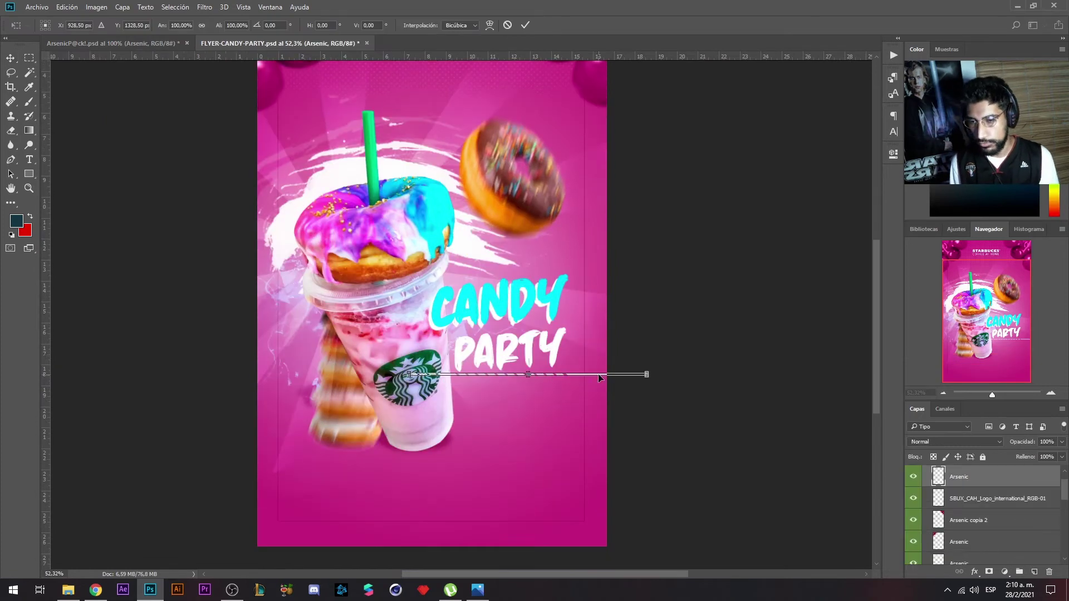
{"action": "left_click", "coordinate": [525, 25]}
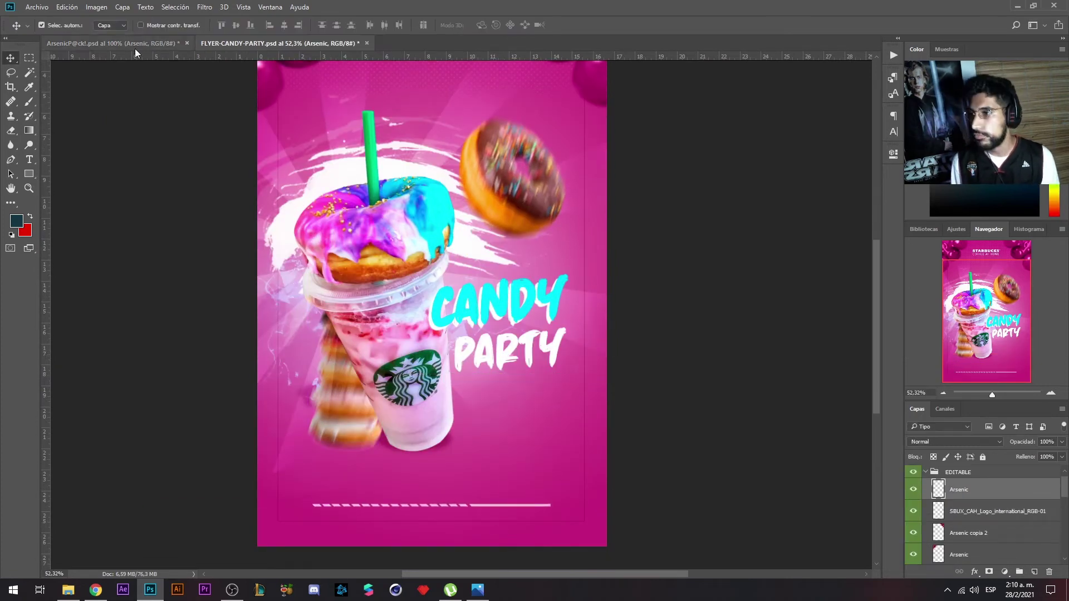
- Paste the NATURE green leaves into the flyer, enlarged and rotated around the cup
{"action": "left_click", "coordinate": [102, 44]}
{"action": "left_click", "coordinate": [913, 487]}
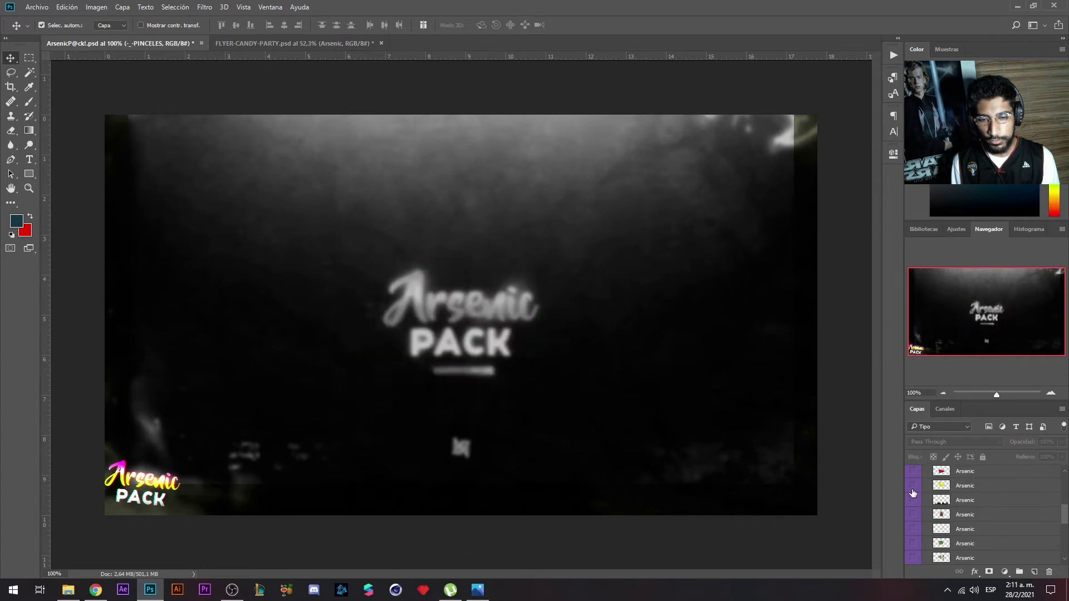
{"action": "key", "text": "ctrl+Tab"}
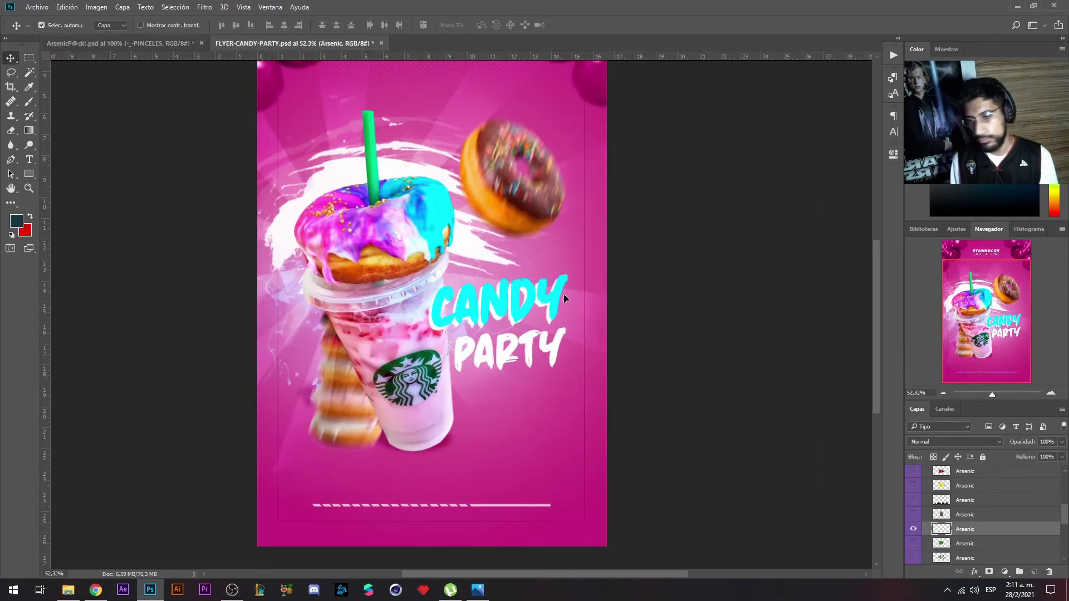
{"action": "key", "text": "ctrl+v"}
{"action": "key", "text": "ctrl+t"}
{"action": "left_click_drag", "start_coordinate": [566, 303], "coordinate": [518, 233]}
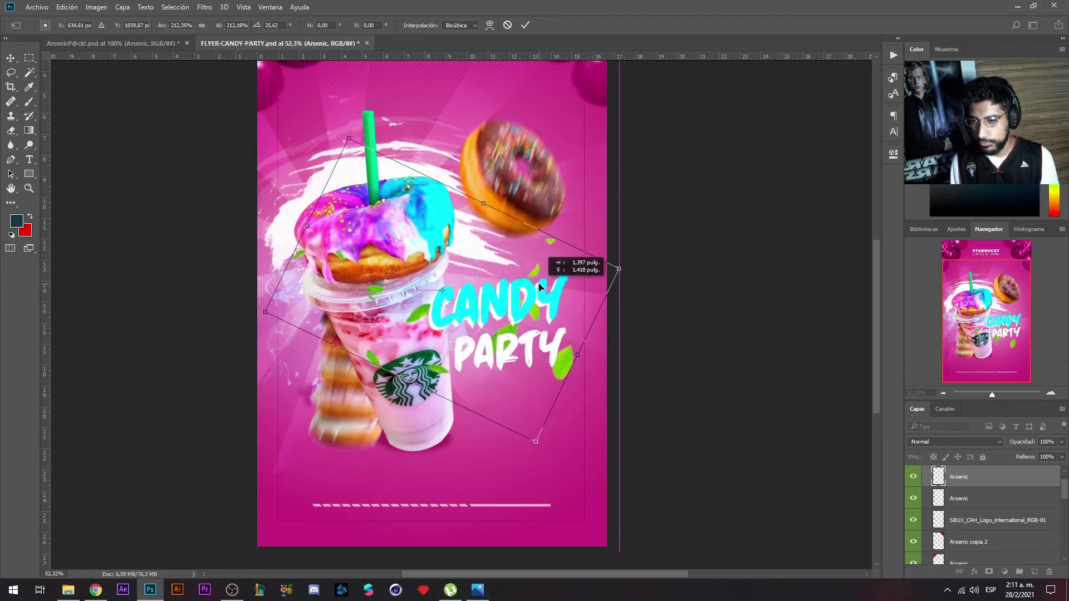
{"action": "left_click", "coordinate": [526, 26]}
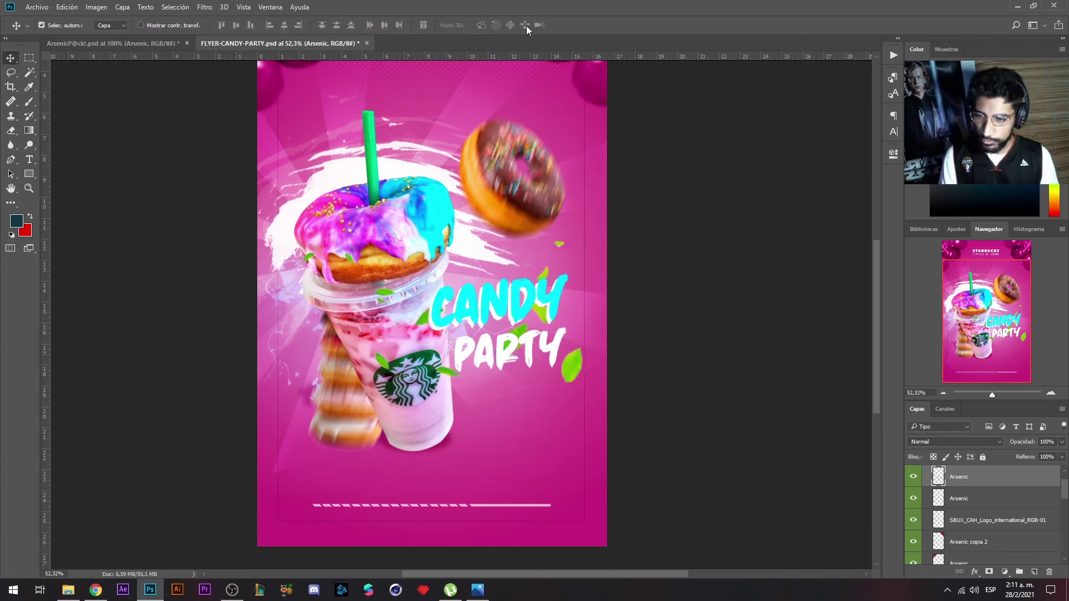
- Move the leaves lower on the cup, then slightly rotate and scale them
{"action": "left_click_drag", "start_coordinate": [557, 223], "coordinate": [549, 263]}
{"action": "key", "text": "ctrl+t"}
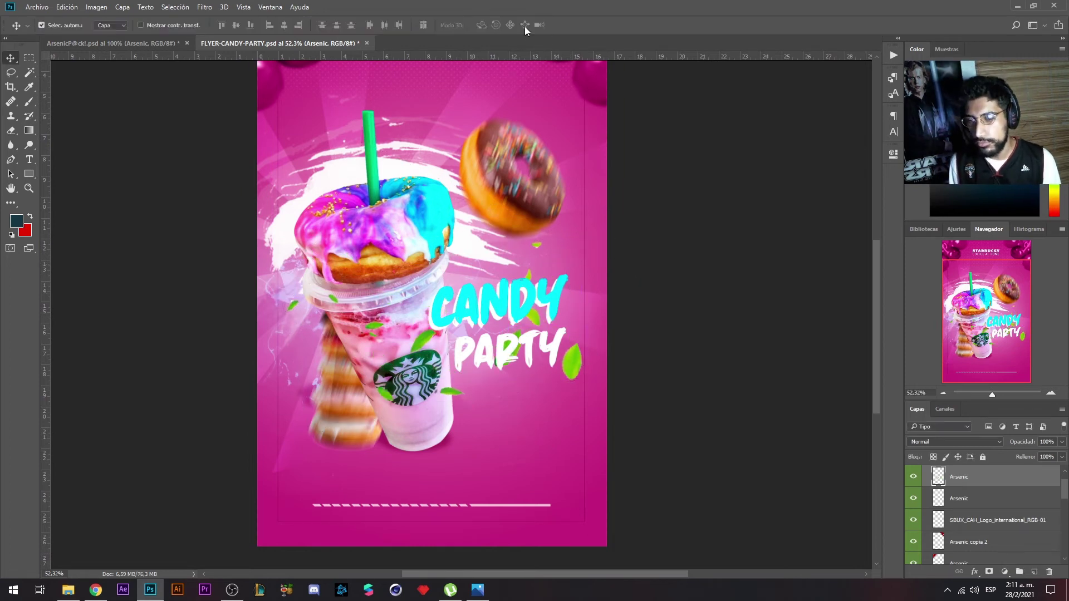
{"action": "left_click_drag", "start_coordinate": [583, 400], "coordinate": [594, 234]}
{"action": "key", "text": "Return"}
{"action": "key", "text": "l"}
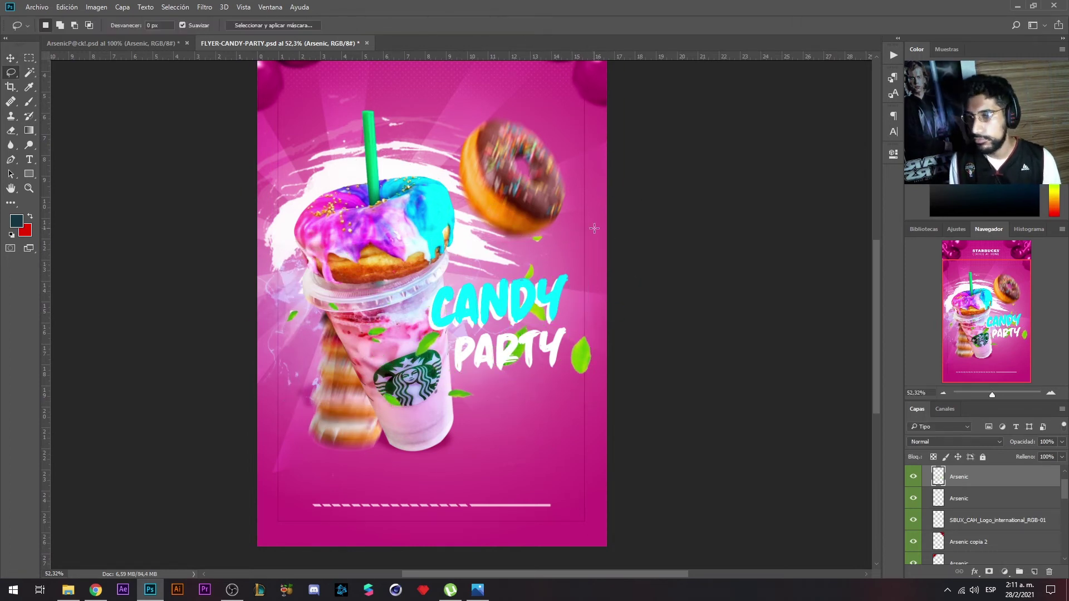
{"action": "scroll", "coordinate": [467, 290], "scroll_direction": "up", "scroll_amount": 2}
- Browse the Arsenic Pack file for a diagonal light-stripe texture
{"action": "key", "text": "v"}
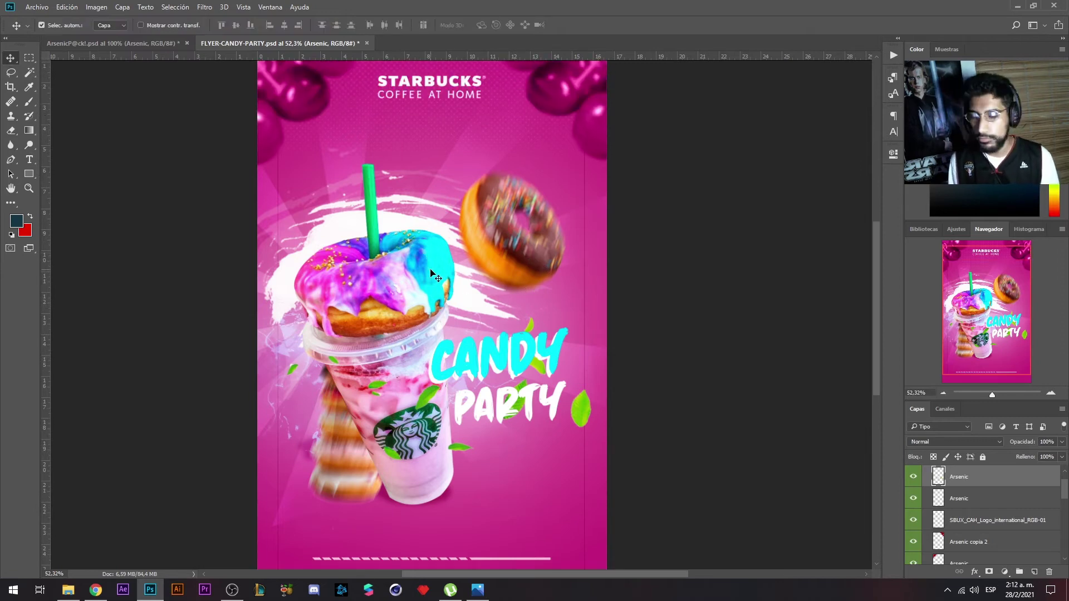
{"action": "scroll", "coordinate": [436, 277], "scroll_direction": "down", "scroll_amount": 1}
{"action": "scroll", "coordinate": [436, 276], "scroll_direction": "down", "scroll_amount": 1}
{"action": "left_click", "coordinate": [147, 43]}
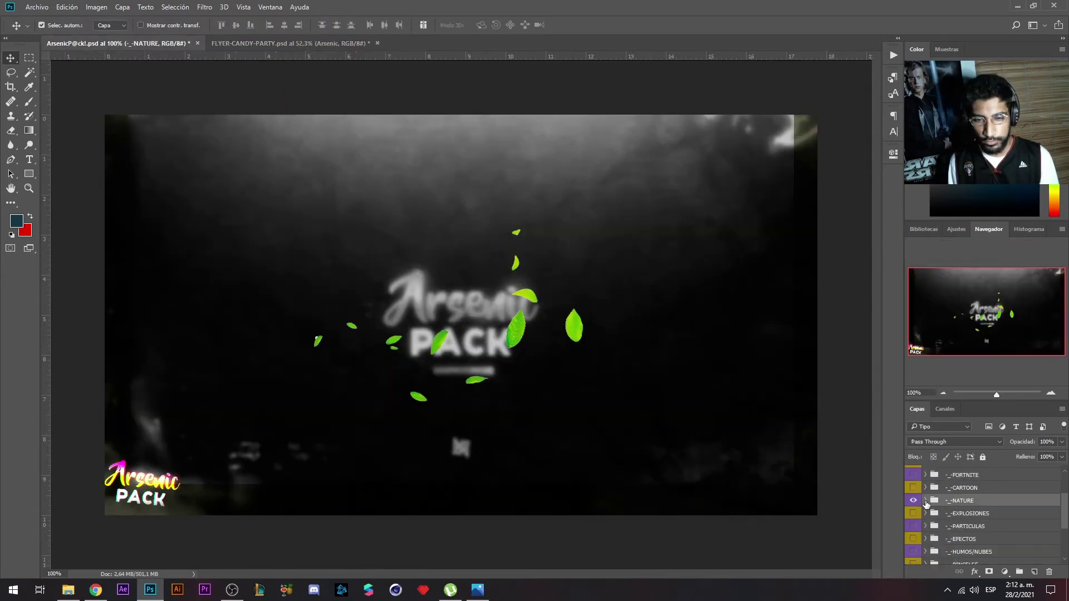
{"action": "scroll", "coordinate": [915, 510], "scroll_direction": "down", "scroll_amount": 1}
{"action": "scroll", "coordinate": [926, 525], "scroll_direction": "up", "scroll_amount": 1}
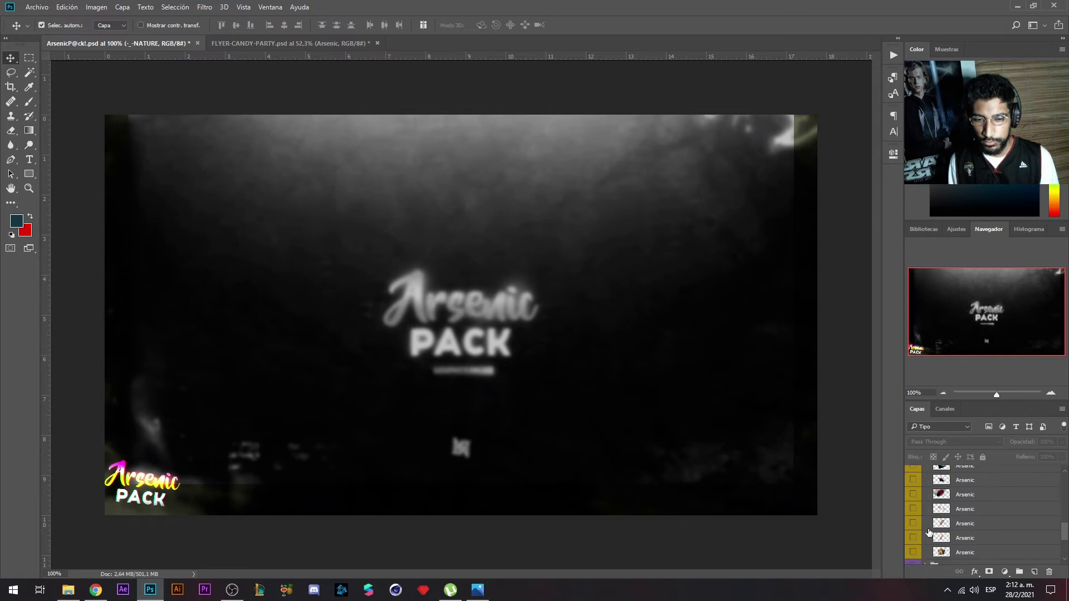
{"action": "scroll", "coordinate": [921, 547], "scroll_direction": "down", "scroll_amount": 3}
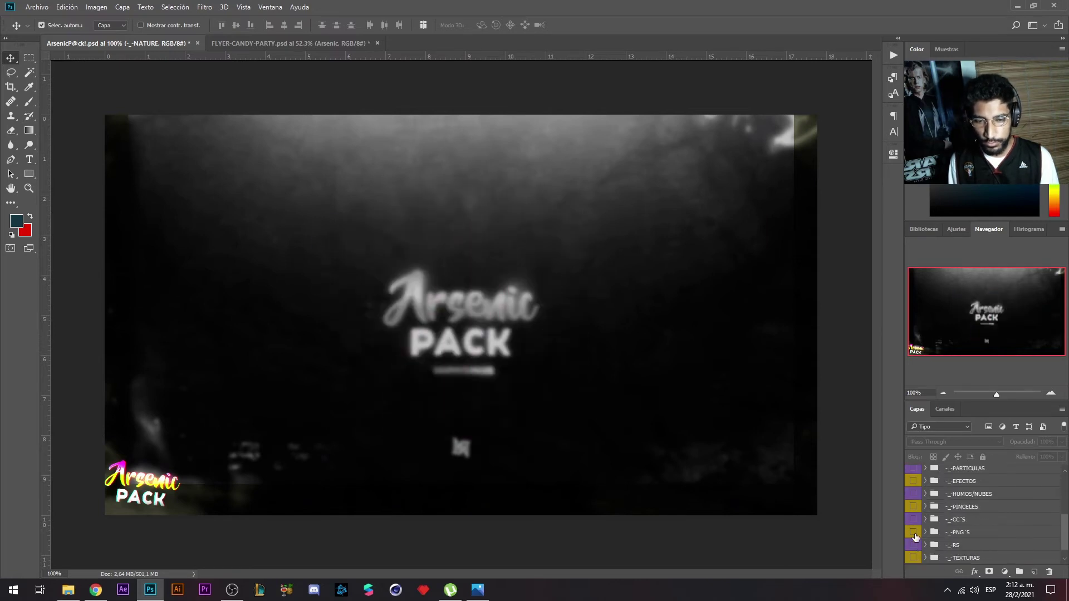
- Paste the stripe texture into the flyer at 21% opacity in Luz lineal
{"action": "key", "text": "ctrl+Tab"}
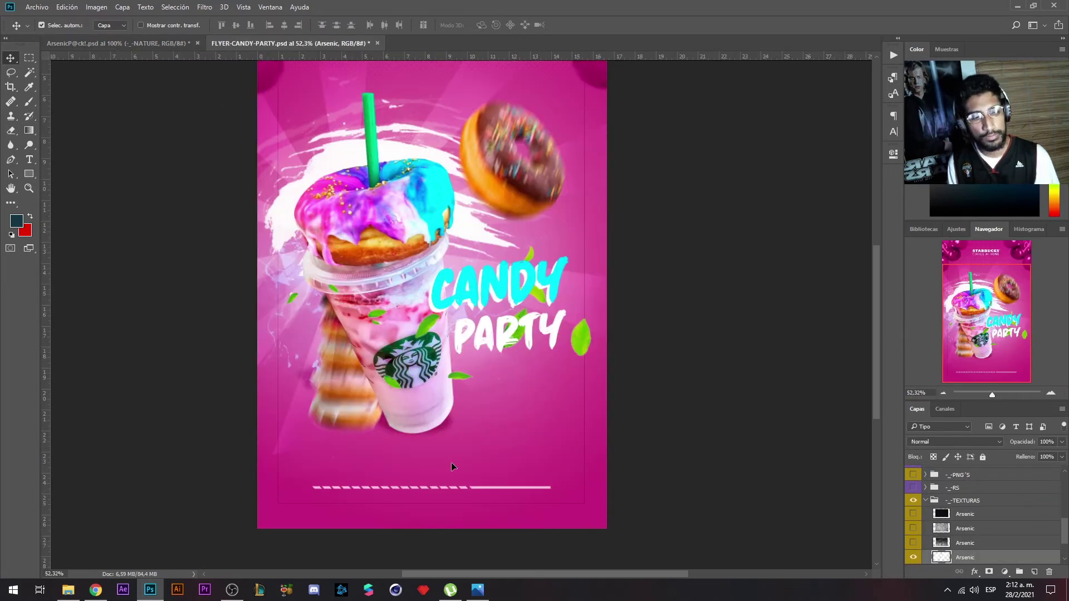
{"action": "key", "text": "ctrl+v"}
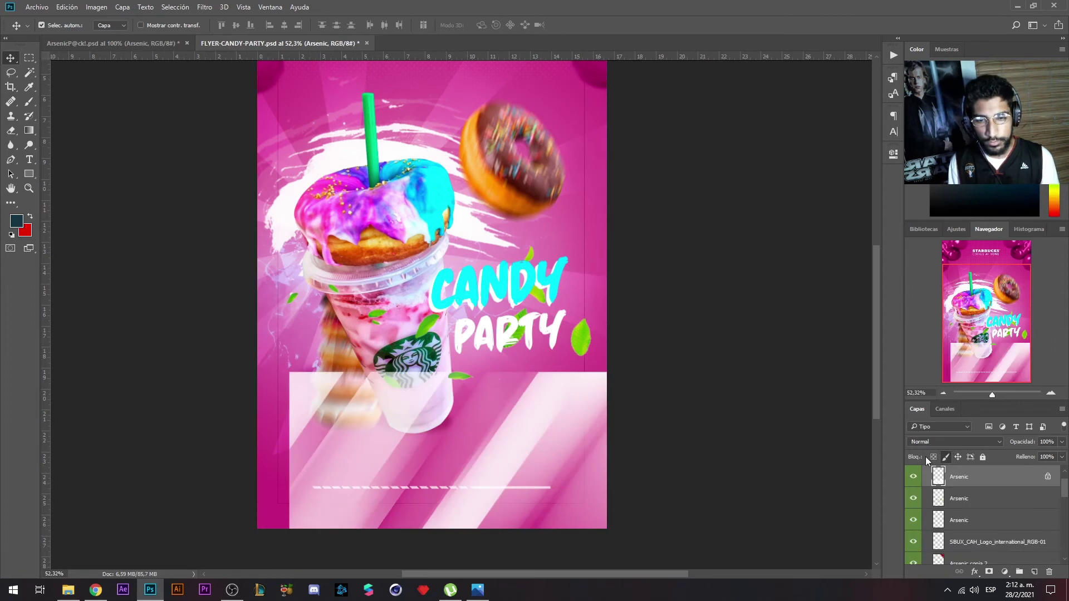
{"action": "scroll", "coordinate": [938, 442], "scroll_direction": "down", "scroll_amount": 15}
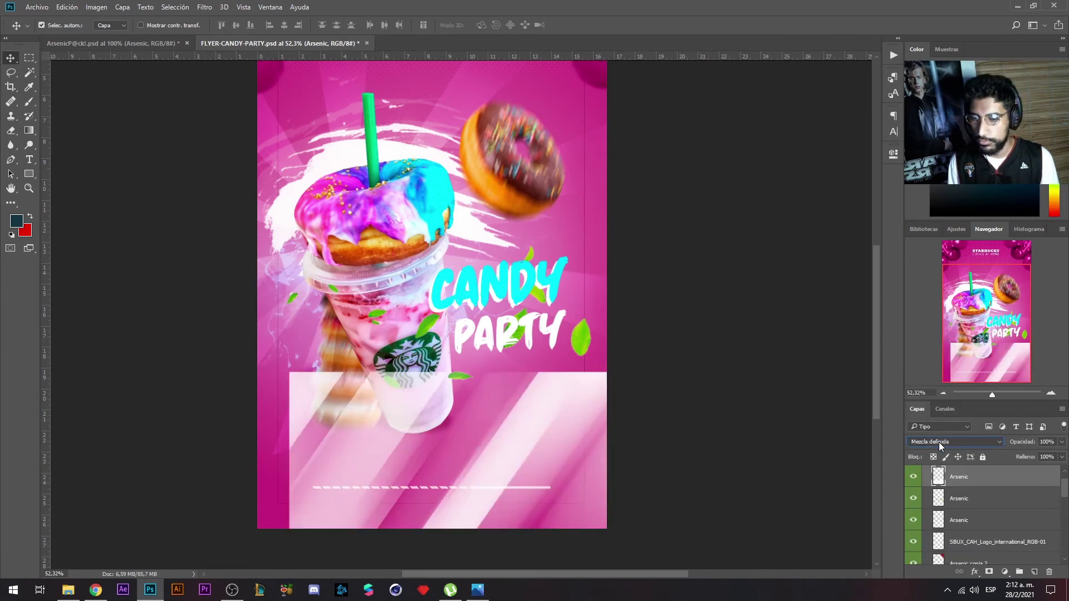
{"action": "key", "text": "2"}
{"action": "key", "text": "1"}
- Scale the texture to about 132% and rotate it about 14 degrees
{"action": "key", "text": "ctrl+t"}
{"action": "left_click_drag", "start_coordinate": [606, 413], "coordinate": [573, 404]}
{"action": "mouse_move", "coordinate": [604, 353]}
{"action": "left_mouse_down"}
{"action": "mouse_move", "coordinate": [655, 305]}
{"action": "mouse_move", "coordinate": [617, 449]}
{"action": "left_mouse_up"}
{"action": "key", "text": "Return"}
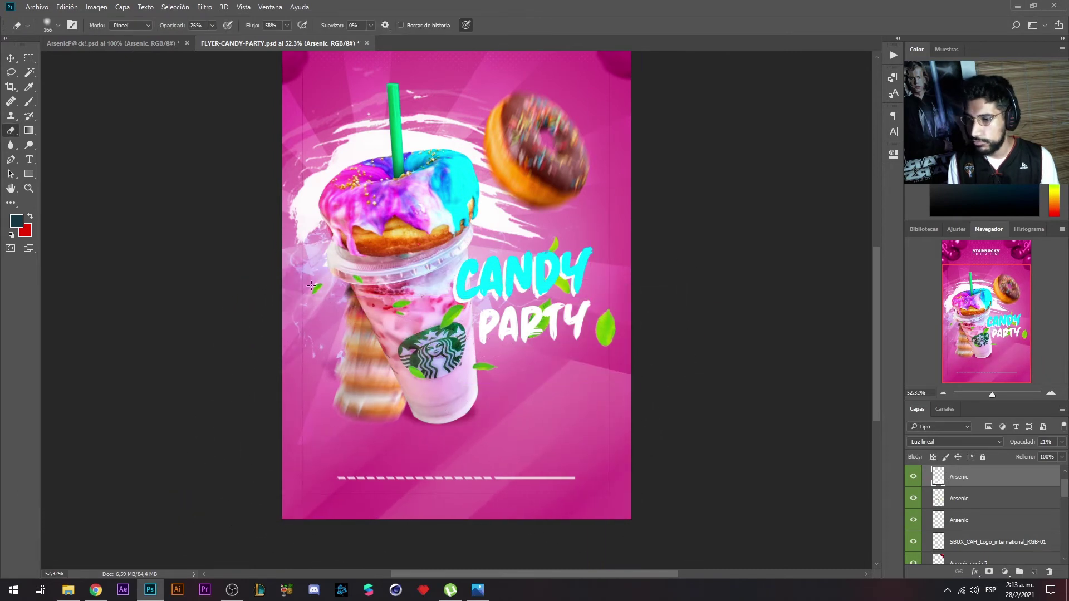
- Erase the texture edges with a 288 px eraser, then return to the Arsenic Pack
{"action": "right_click", "coordinate": [620, 394]}
{"action": "left_click_drag", "start_coordinate": [613, 334], "coordinate": [626, 334]}
{"action": "key", "text": "Return"}
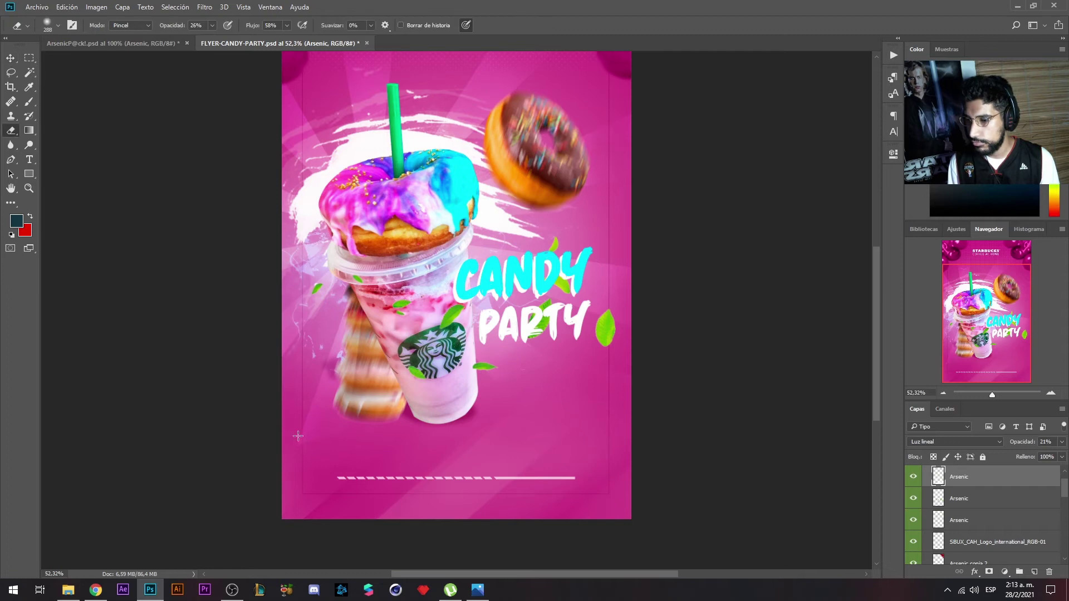
{"action": "left_click", "coordinate": [329, 416]}
{"action": "left_click", "coordinate": [11, 133]}
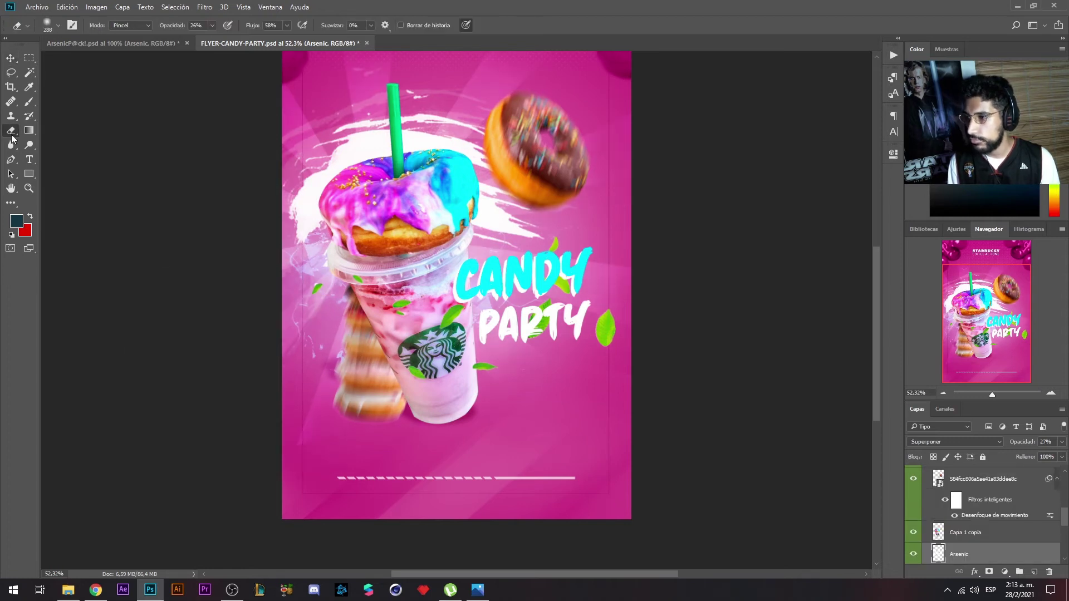
{"action": "key", "text": "v"}
{"action": "key", "text": "ctrl+Tab"}
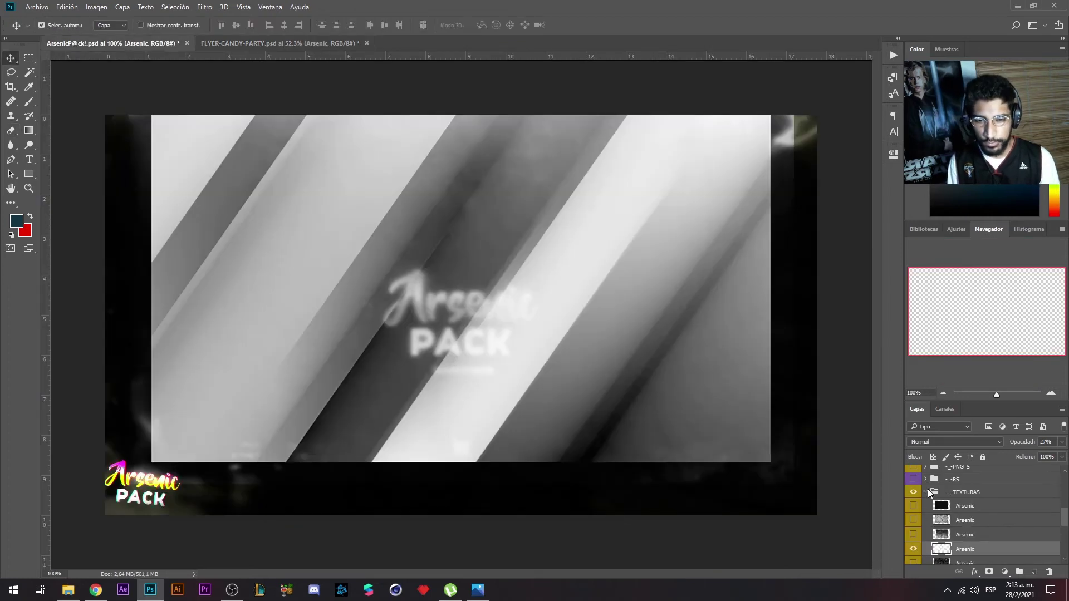
- Preview the pack's stripe and pink lightning explosion effects, then go back to the flyer
{"action": "left_click", "coordinate": [927, 489]}
{"action": "scroll", "coordinate": [913, 482], "scroll_direction": "down", "scroll_amount": 2}
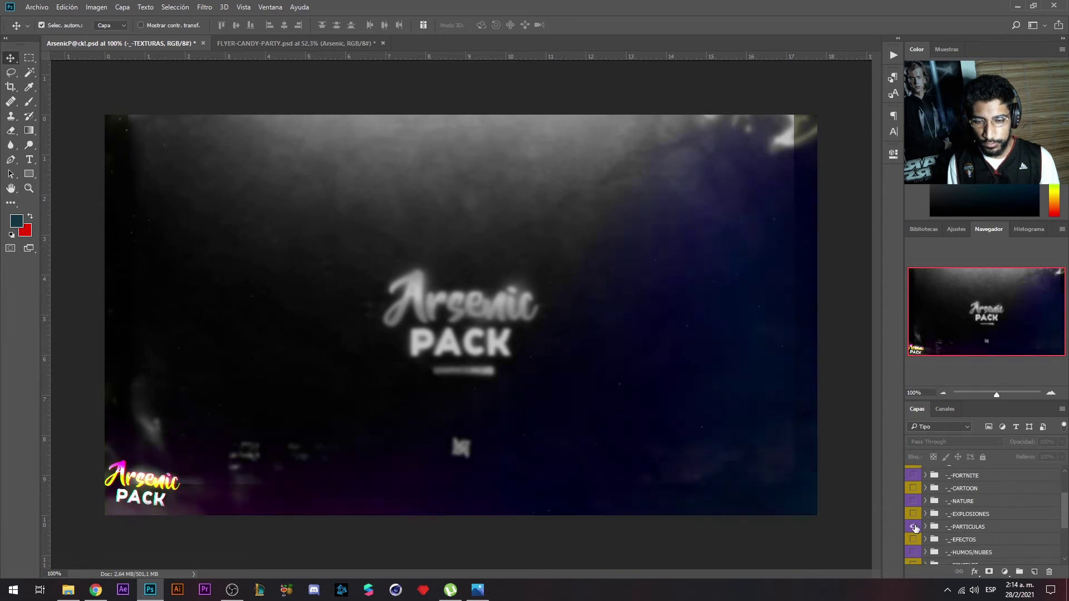
{"action": "left_click", "coordinate": [913, 514]}
{"action": "scroll", "coordinate": [926, 508], "scroll_direction": "down", "scroll_amount": 3}
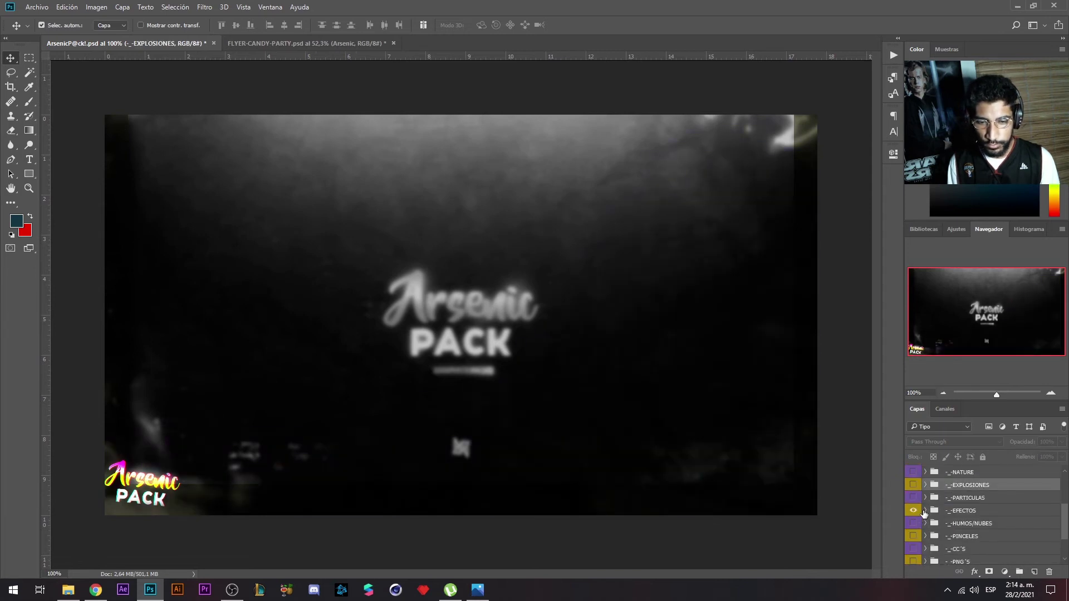
{"action": "left_click", "coordinate": [913, 539]}
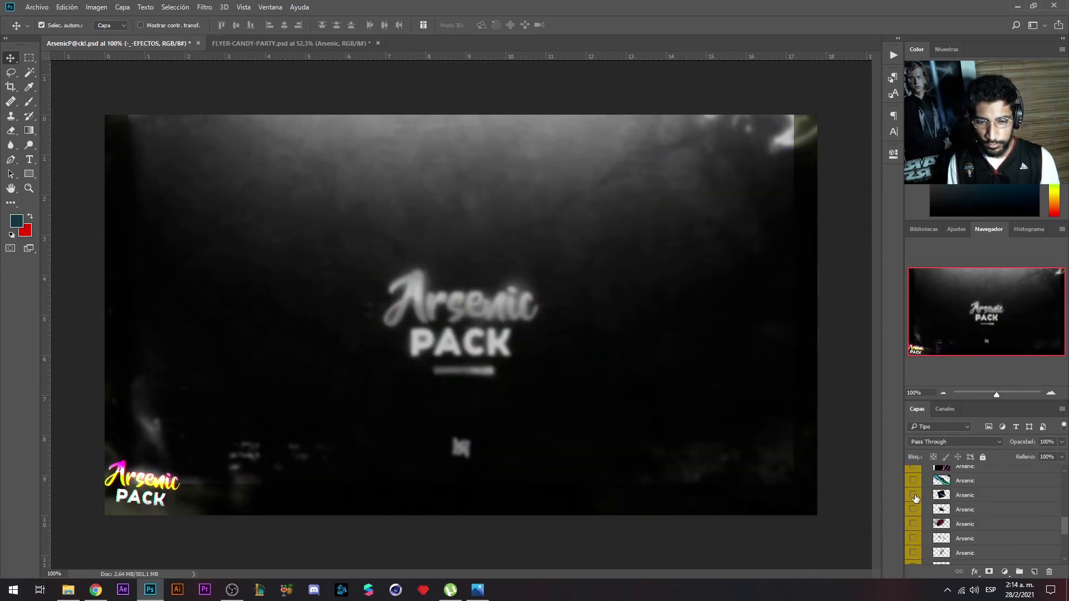
{"action": "scroll", "coordinate": [914, 518], "scroll_direction": "down", "scroll_amount": 3}
{"action": "left_click", "coordinate": [913, 495]}
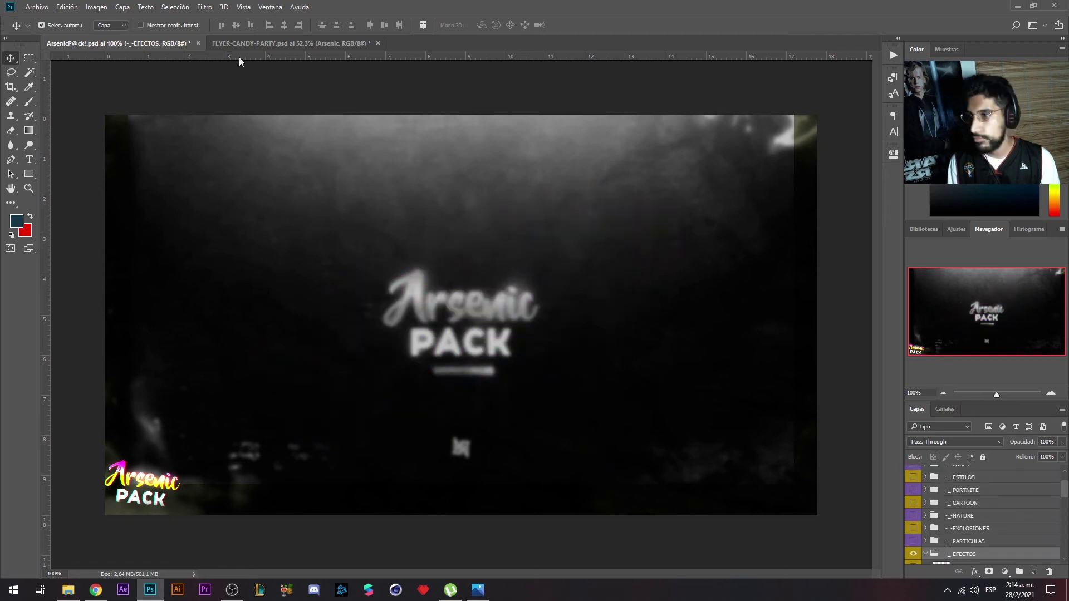
{"action": "left_click", "coordinate": [239, 43]}
{"action": "left_click", "coordinate": [925, 476]}
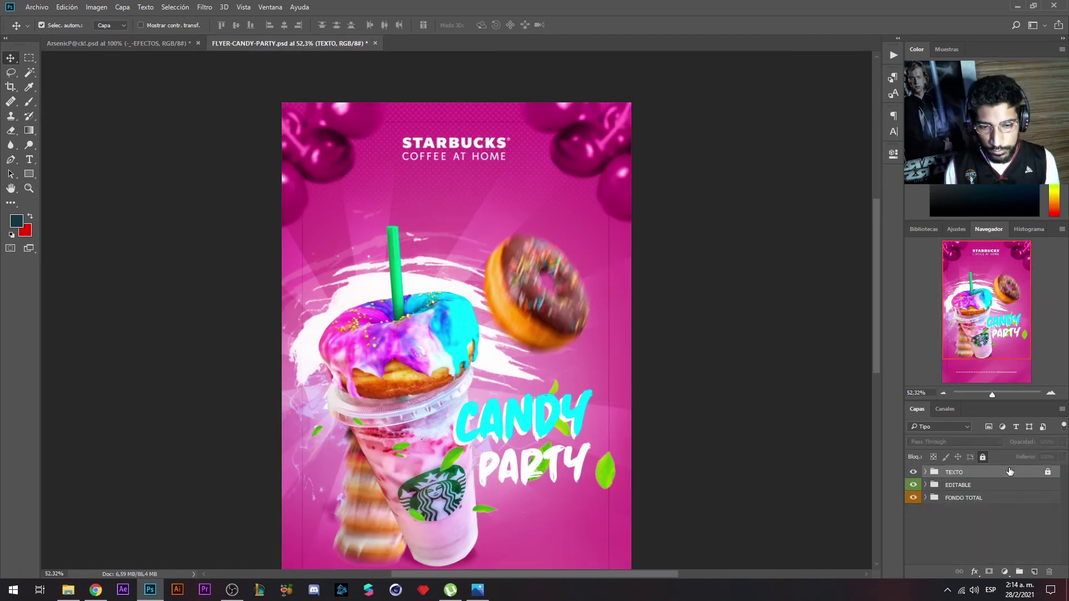
- Draw a text box under the Starbucks header set to Agency FB 36 pt
{"action": "left_click", "coordinate": [963, 489]}
{"action": "key", "text": "x"}
{"action": "scroll", "coordinate": [454, 197], "scroll_direction": "up", "scroll_amount": 3}
{"action": "scroll", "coordinate": [455, 196], "scroll_direction": "up", "scroll_amount": 1}
{"action": "key", "text": "t"}
{"action": "left_click_drag", "start_coordinate": [251, 176], "coordinate": [663, 212]}
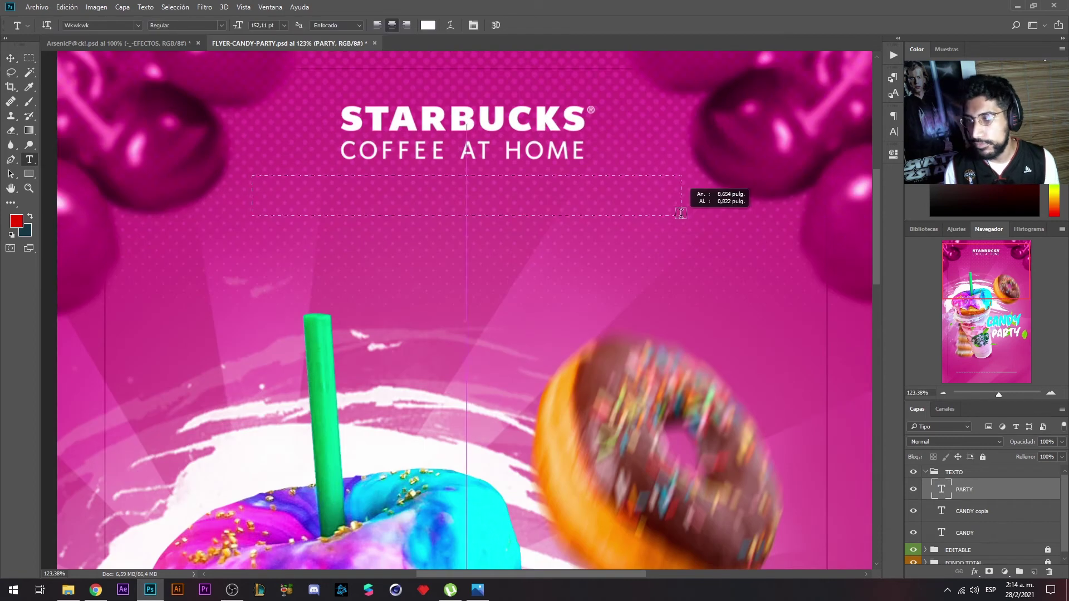
{"action": "left_click", "coordinate": [138, 25]}
{"action": "left_click", "coordinate": [100, 57]}
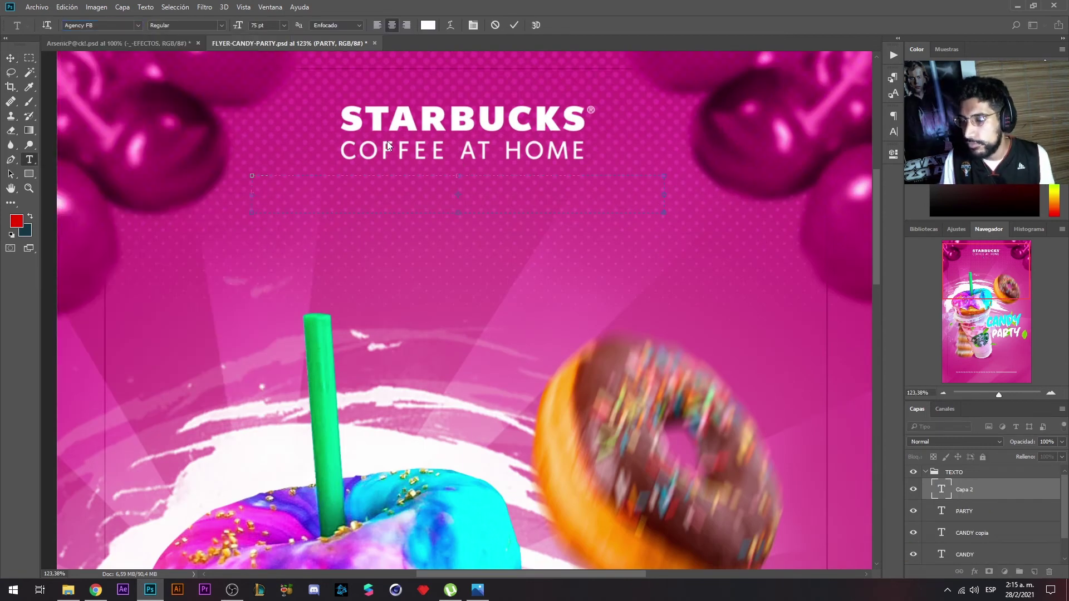
{"action": "type", "text": "NOCHE"}
{"action": "key", "text": "ctrl+a"}
{"action": "left_click", "coordinate": [283, 25]}
{"action": "left_click", "coordinate": [273, 172]}
{"action": "left_click", "coordinate": [497, 195]}
- Enter 'NOCHE DULCE PRESENTA ESTE GRAN EVENTO PARA USTED' and duplicate the line just below
{"action": "type", "text": "DU"}
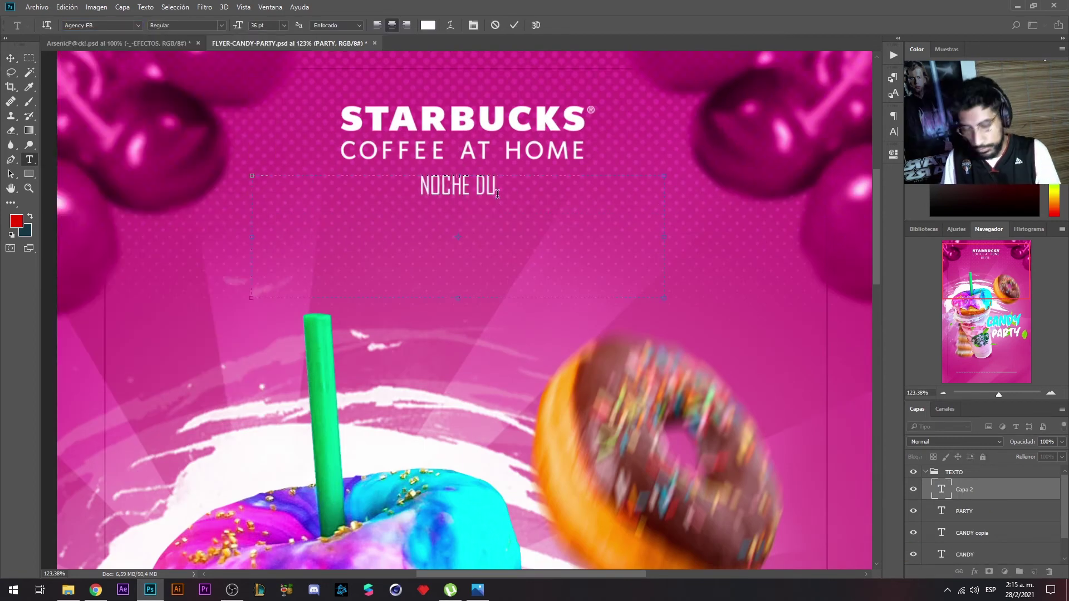
{"action": "type", "text": "LCE PRESENTA ESTE GRAN EVENTO PARA"}
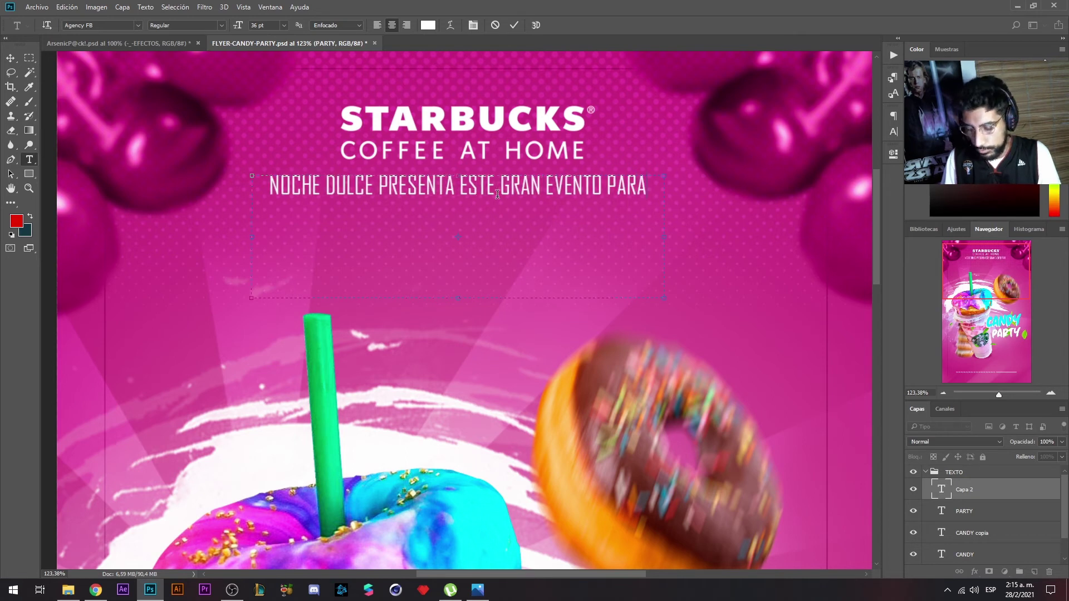
{"action": "left_click_drag", "start_coordinate": [665, 241], "coordinate": [718, 242]}
{"action": "key", "text": "ctrl+Return"}
{"action": "key", "text": "v"}
{"action": "left_click_drag", "start_coordinate": [406, 194], "coordinate": [406, 234]}
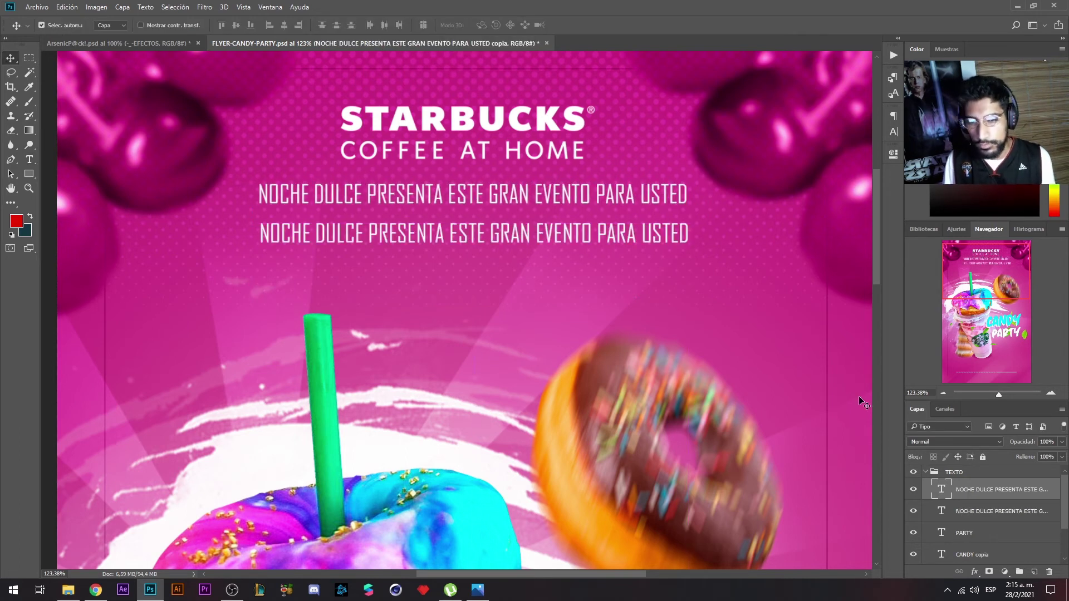
- Turn the copy into a yellow 'PARA MAYORES DE +18 AÑOS' line centred beneath
{"action": "double_click", "coordinate": [940, 490]}
{"action": "type", "text": "PARA MAYORES DE +18 AÑOS"}
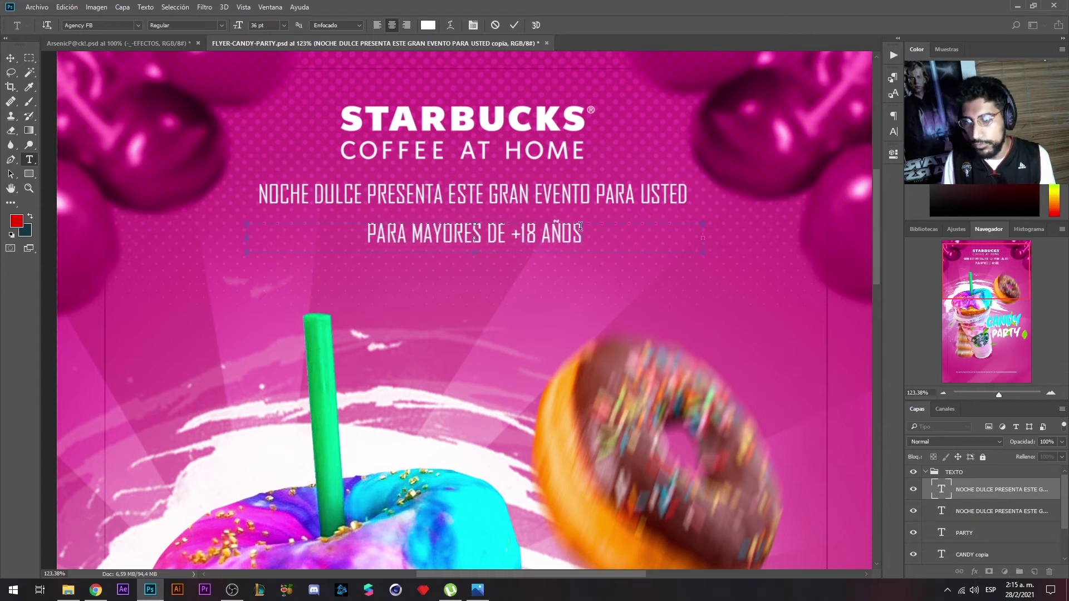
{"action": "left_click", "coordinate": [427, 26]}
{"action": "left_click", "coordinate": [713, 274]}
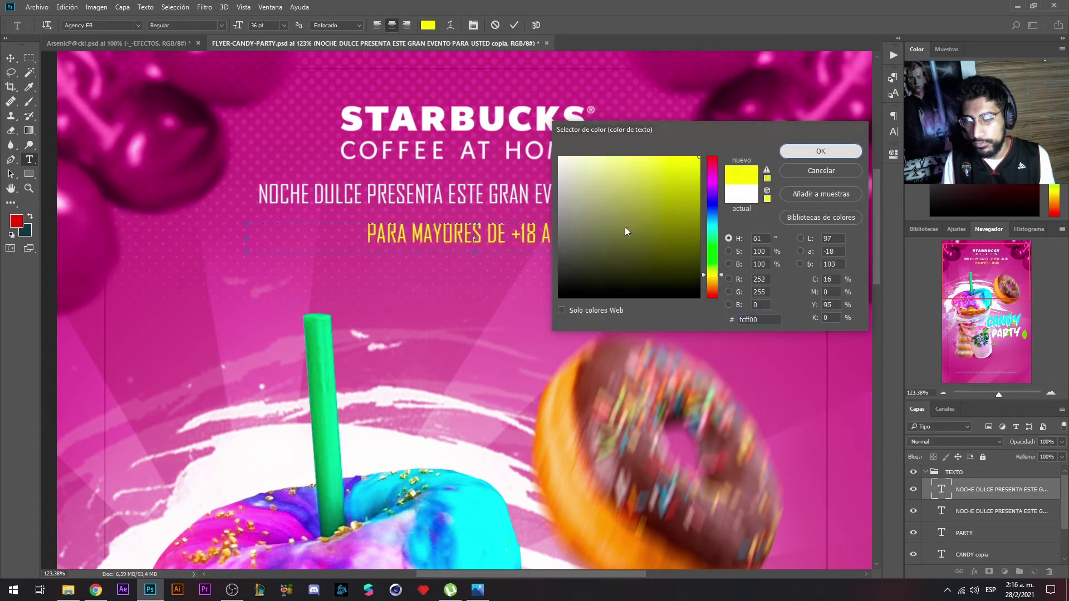
{"action": "key", "text": "Return"}
{"action": "left_click_drag", "start_coordinate": [625, 246], "coordinate": [530, 247]}
{"action": "key", "text": "ctrl+Return"}
{"action": "key", "text": "v"}
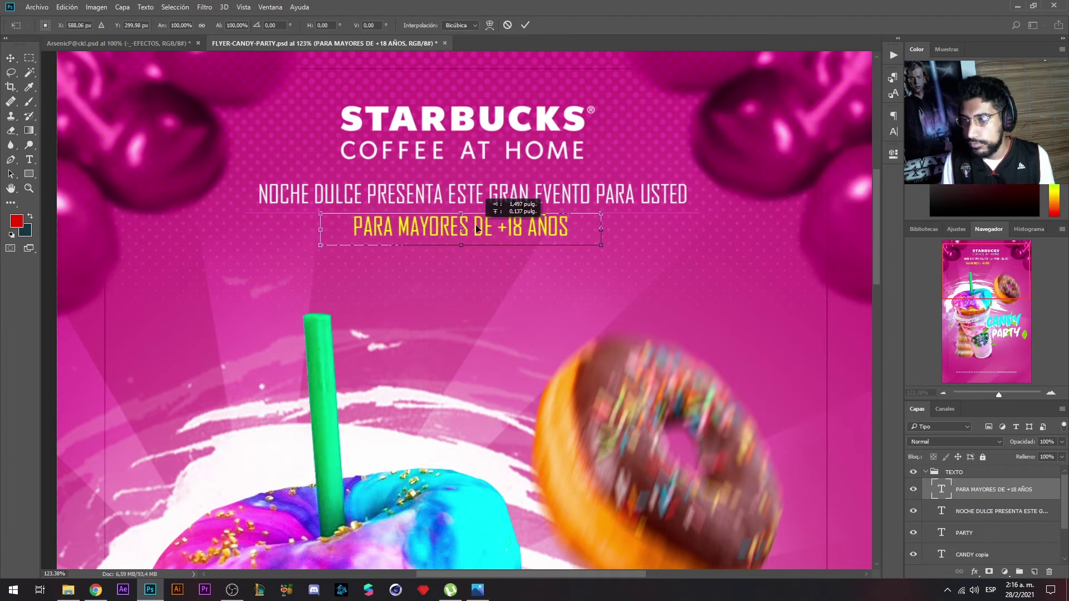
{"action": "left_click_drag", "start_coordinate": [428, 245], "coordinate": [562, 258]}
- Deselect the text layers and nudge the STARBUCKS logo slightly down
{"action": "scroll", "coordinate": [562, 259], "scroll_direction": "down", "scroll_amount": 5}
{"action": "scroll", "coordinate": [501, 167], "scroll_direction": "down", "scroll_amount": 1}
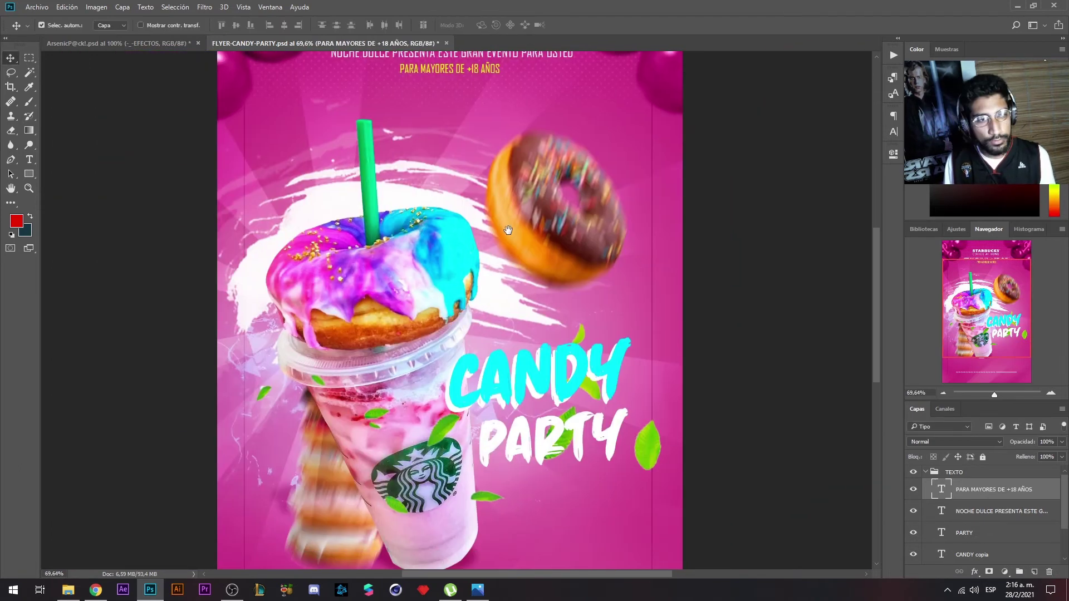
{"action": "scroll", "coordinate": [479, 89], "scroll_direction": "up", "scroll_amount": 1}
{"action": "left_click", "coordinate": [478, 81]}
{"action": "scroll", "coordinate": [478, 81], "scroll_direction": "up", "scroll_amount": 2}
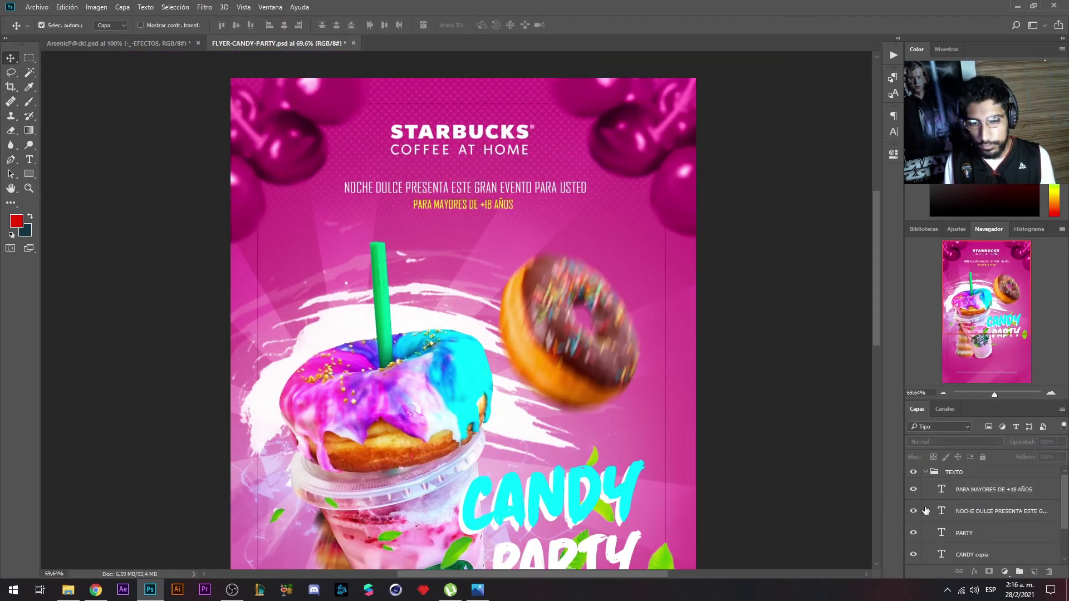
{"action": "left_click_drag", "start_coordinate": [460, 133], "coordinate": [460, 145]}
- Place the Elite Night Club logo file into the flyer as an embedded layer
{"action": "left_click", "coordinate": [959, 489]}
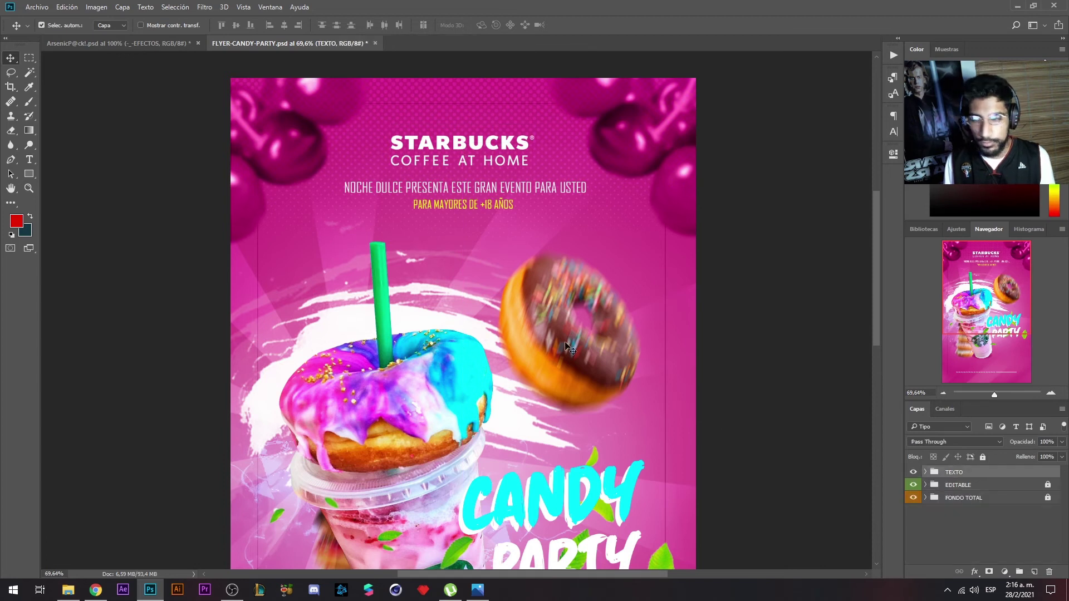
{"action": "scroll", "coordinate": [428, 334], "scroll_direction": "down", "scroll_amount": 5}
{"action": "scroll", "coordinate": [979, 501], "scroll_direction": "up", "scroll_amount": 1}
{"action": "left_click", "coordinate": [37, 6]}
{"action": "left_click", "coordinate": [95, 215]}
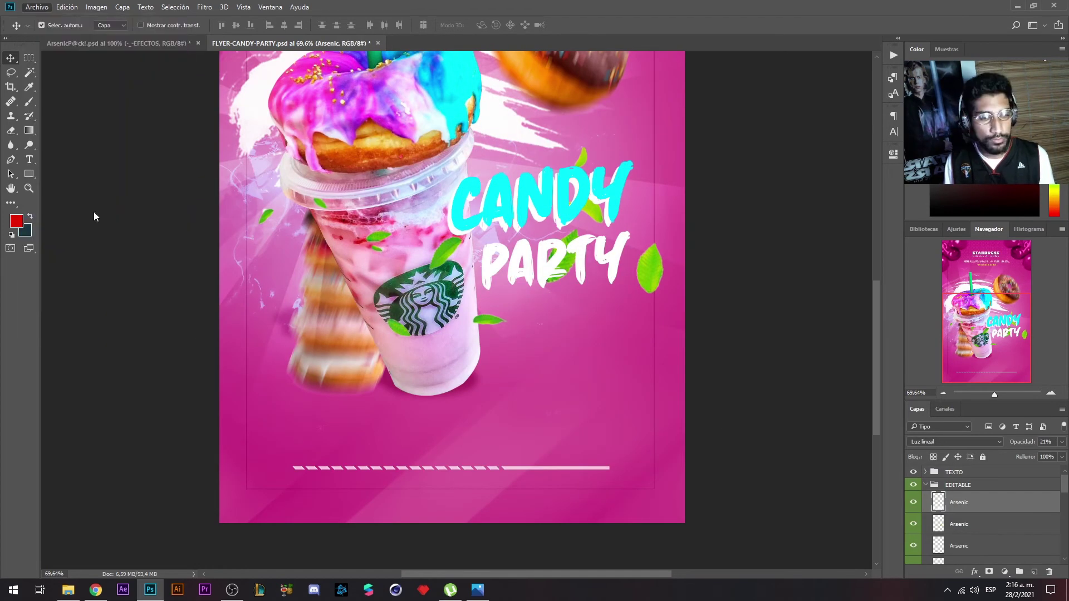
{"action": "double_click", "coordinate": [190, 103]}
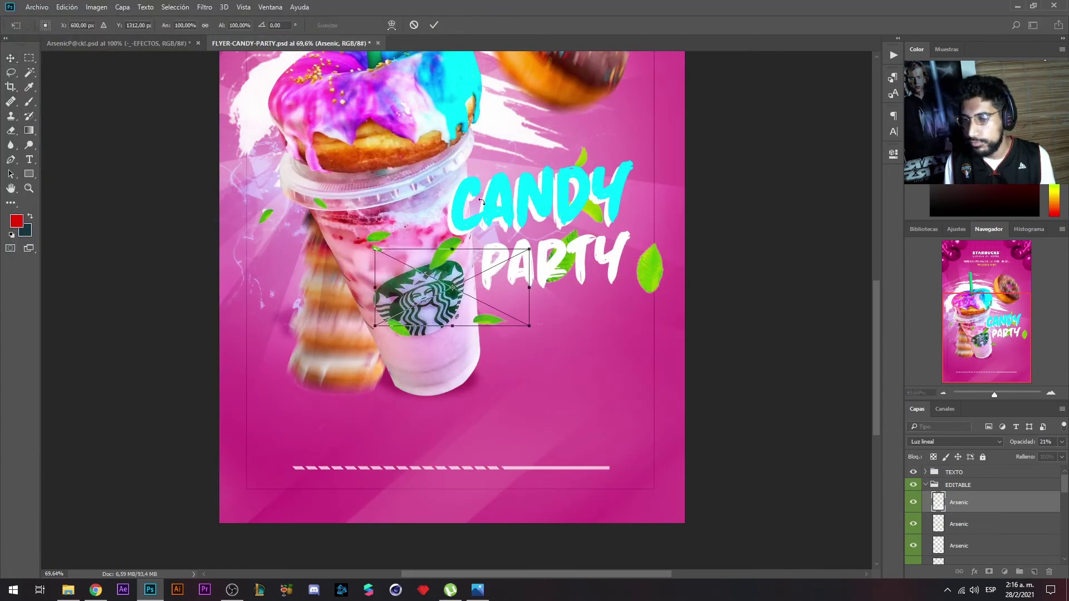
{"action": "key", "text": "Return"}
- Rasterize the Elite logo, delete its white background, whiten it and shrink it lower left
{"action": "scroll", "coordinate": [306, 231], "scroll_direction": "up", "scroll_amount": 3}
{"action": "left_click", "coordinate": [818, 255]}
{"action": "key", "text": "w"}
{"action": "left_click", "coordinate": [513, 371]}
{"action": "key", "text": "Delete"}
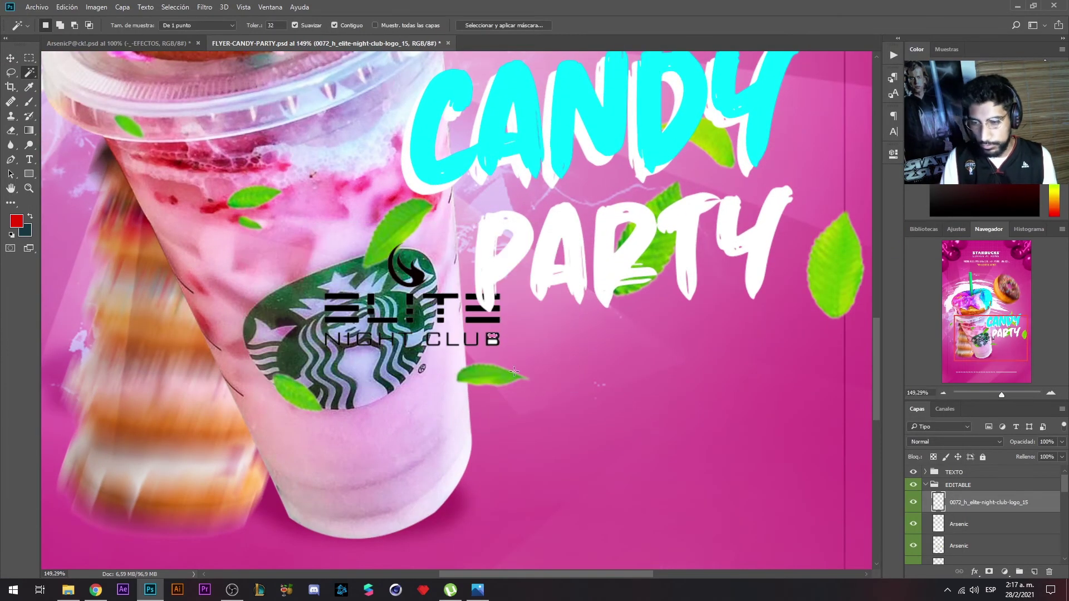
{"action": "left_click", "coordinate": [97, 7]}
{"action": "left_click", "coordinate": [294, 94]}
{"action": "scroll", "coordinate": [414, 241], "scroll_direction": "down", "scroll_amount": 3}
{"action": "key", "text": "ctrl+t"}
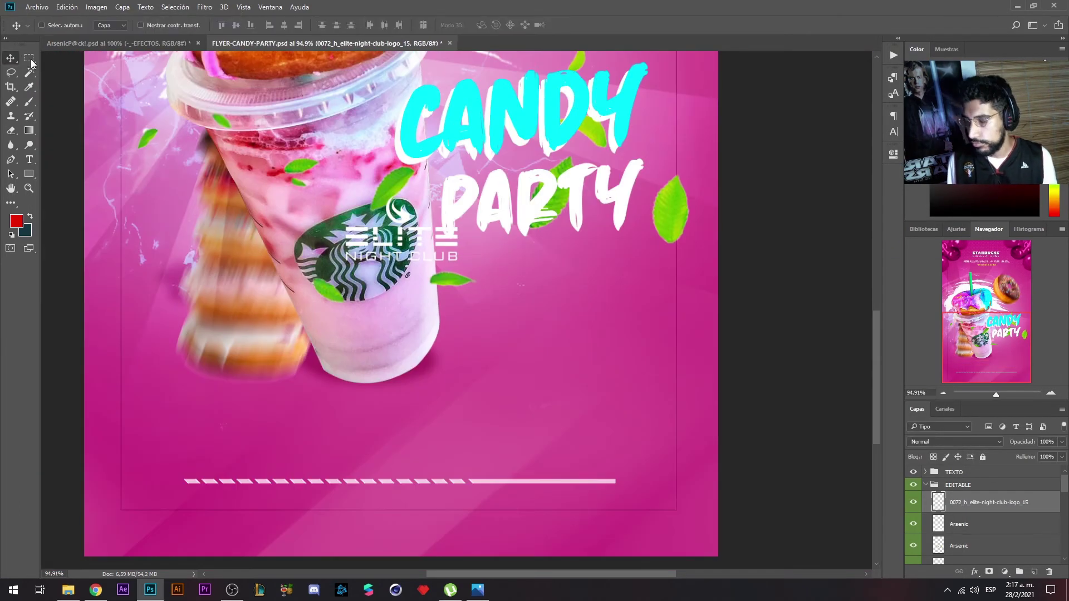
{"action": "left_click_drag", "start_coordinate": [275, 416], "coordinate": [272, 409]}
{"action": "key", "text": "Return"}
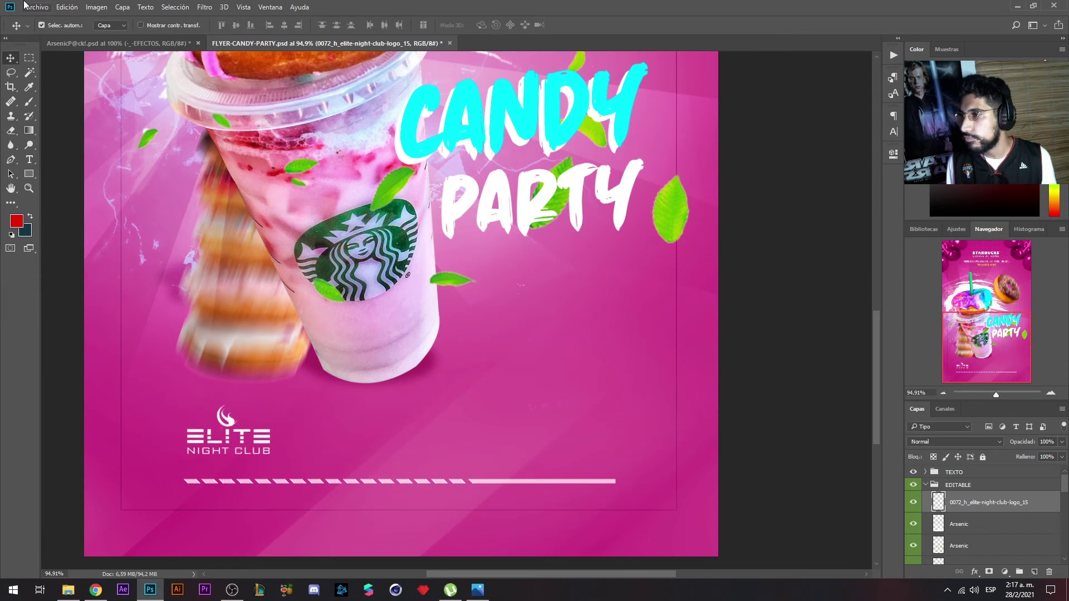
- Place the DISCO logo, rasterize it and delete its white background
{"action": "left_click", "coordinate": [36, 7]}
{"action": "left_click", "coordinate": [84, 216]}
{"action": "double_click", "coordinate": [439, 255]}
{"action": "key", "text": "Return"}
{"action": "right_click", "coordinate": [974, 502]}
{"action": "left_click", "coordinate": [818, 255]}
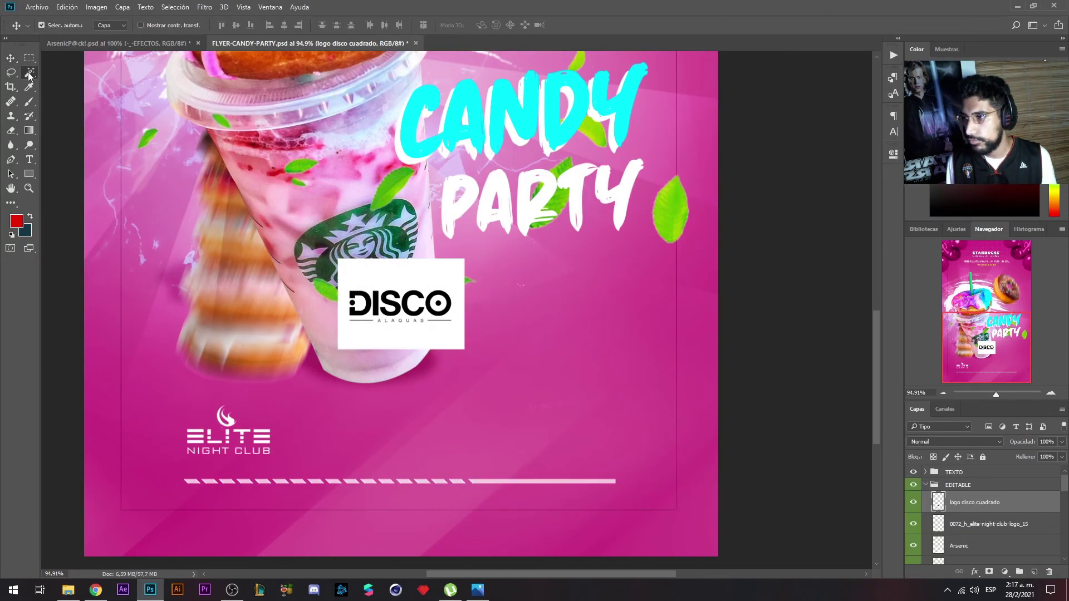
{"action": "scroll", "coordinate": [401, 303], "scroll_direction": "up", "scroll_amount": 3}
{"action": "left_click", "coordinate": [372, 374]}
{"action": "key", "text": "Delete"}
- Whiten the DISCO logo with Hue/Saturation lightness +100 and move it beside Elite
{"action": "scroll", "coordinate": [372, 375], "scroll_direction": "down", "scroll_amount": 3}
{"action": "left_click", "coordinate": [96, 7]}
{"action": "left_click", "coordinate": [294, 94]}
{"action": "left_click_drag", "start_coordinate": [209, 214], "coordinate": [257, 215]}
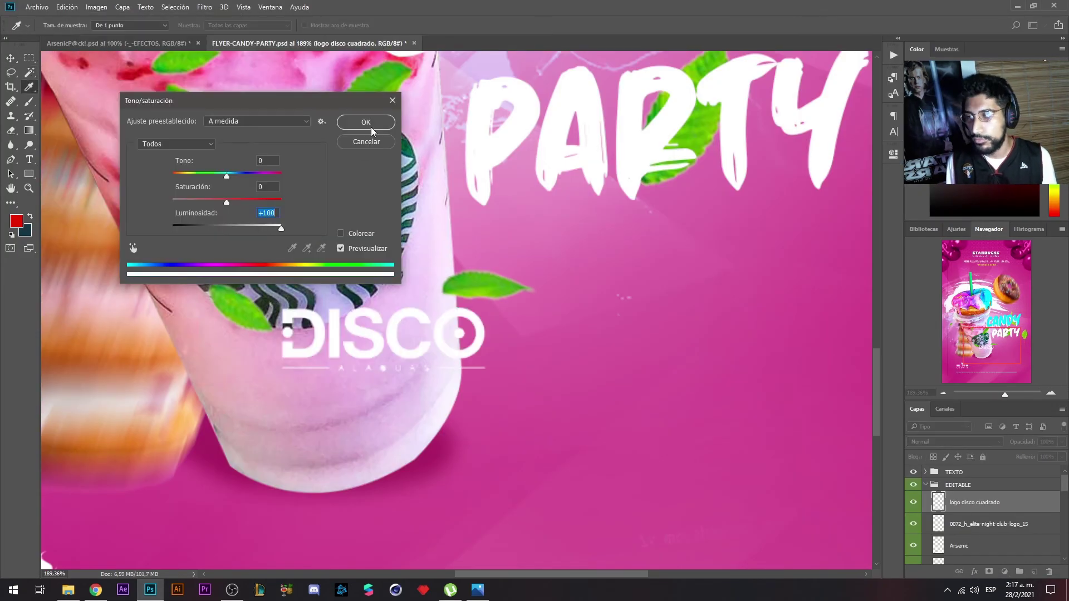
{"action": "key", "text": "Return"}
{"action": "mouse_move", "coordinate": [334, 445]}
{"action": "left_mouse_down"}
{"action": "mouse_move", "coordinate": [329, 459]}
{"action": "mouse_move", "coordinate": [329, 450]}
{"action": "left_mouse_up"}
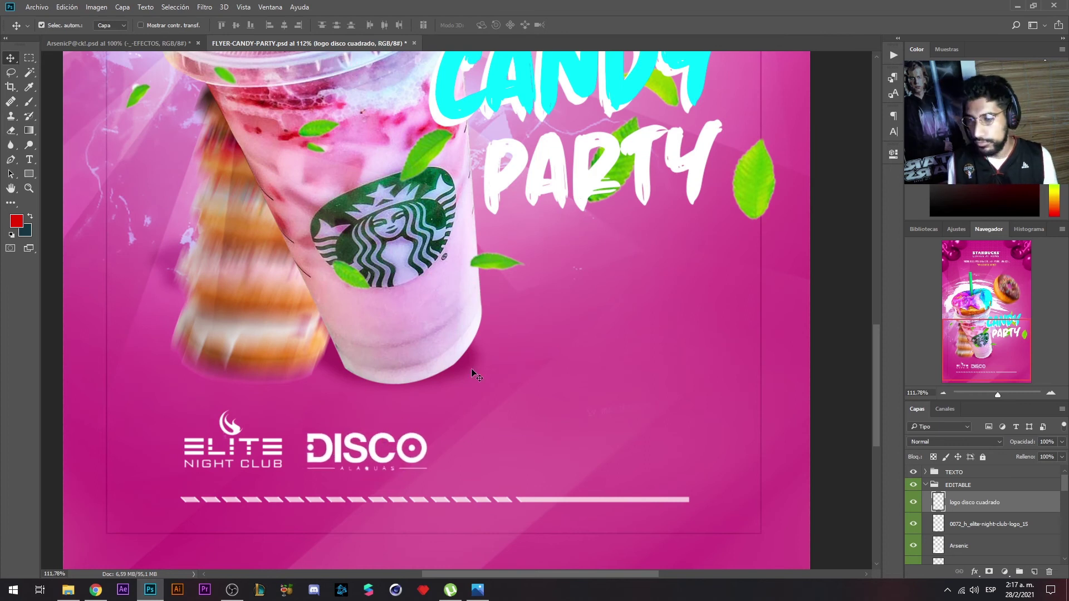
{"action": "scroll", "coordinate": [471, 368], "scroll_direction": "down", "scroll_amount": 2}
{"action": "scroll", "coordinate": [412, 259], "scroll_direction": "up", "scroll_amount": 5}
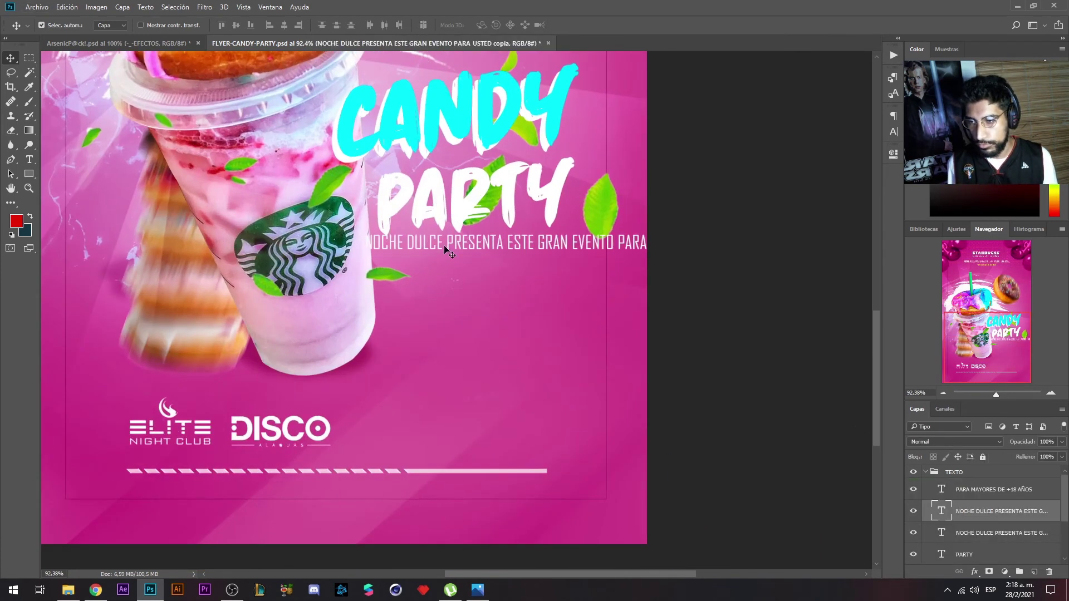
- Copy the event line beside DISCO and make it a left-aligned 'DISFRUTA DE UNA NOCHE CON TUS AMIGOS'
{"action": "left_click_drag", "start_coordinate": [409, 108], "coordinate": [535, 423]}
{"action": "double_click", "coordinate": [655, 423]}
{"action": "type", "text": "USTED"}
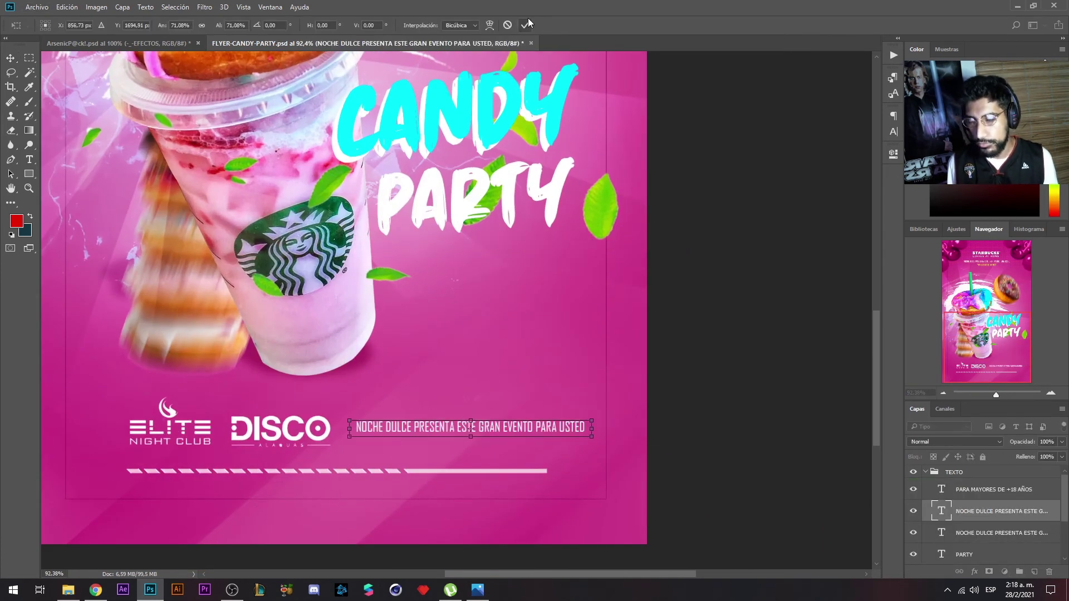
{"action": "key", "text": "ctrl+Return"}
{"action": "scroll", "coordinate": [406, 423], "scroll_direction": "up", "scroll_amount": 2}
{"action": "key", "text": "Return"}
{"action": "left_click", "coordinate": [377, 26]}
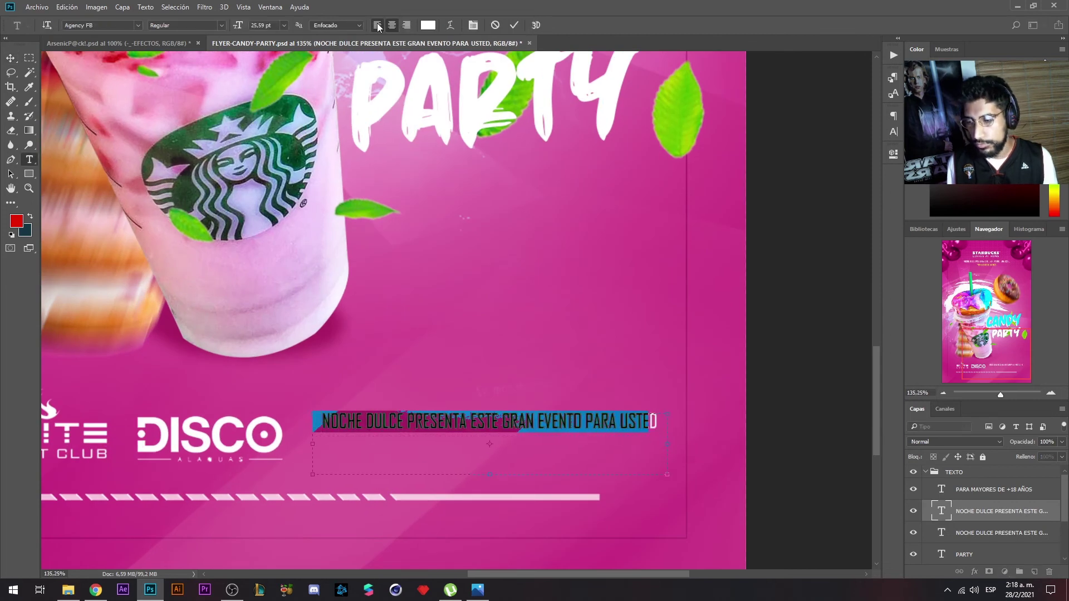
{"action": "type", "text": "DISFRUTA DE UNA NOCHE CON TUS AMIGOS"}
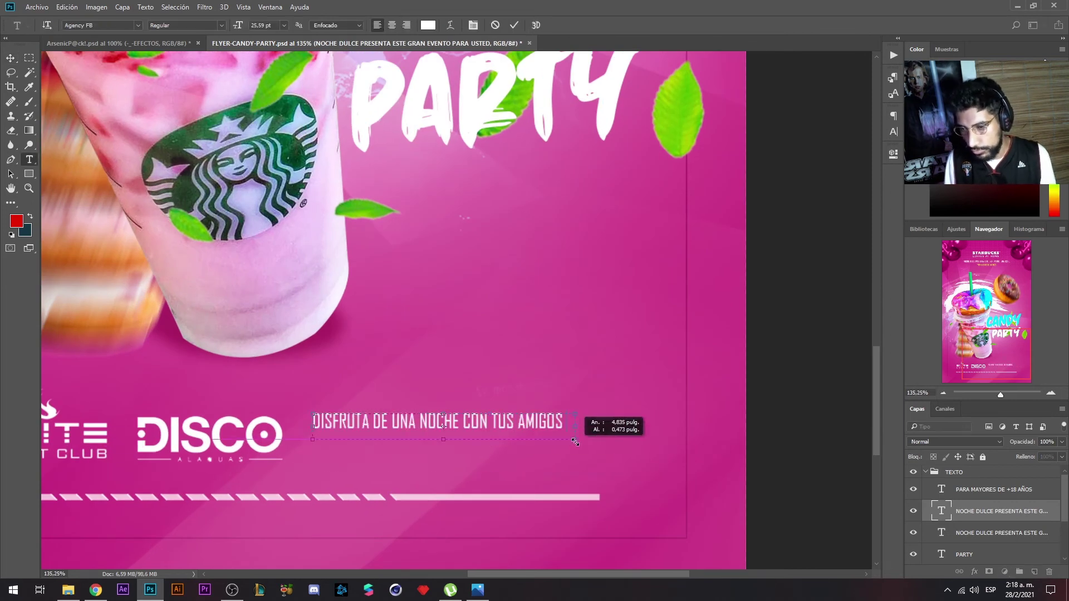
{"action": "key", "text": "ctrl+Return"}
- Duplicate the line below, end it with 'GRATIS' and colour it yellow #fcff00
{"action": "left_click_drag", "start_coordinate": [446, 422], "coordinate": [452, 442]}
{"action": "type", "text": "POR CADA 5 AMIGOS RECIBIRAS 1 BOTELLA"}
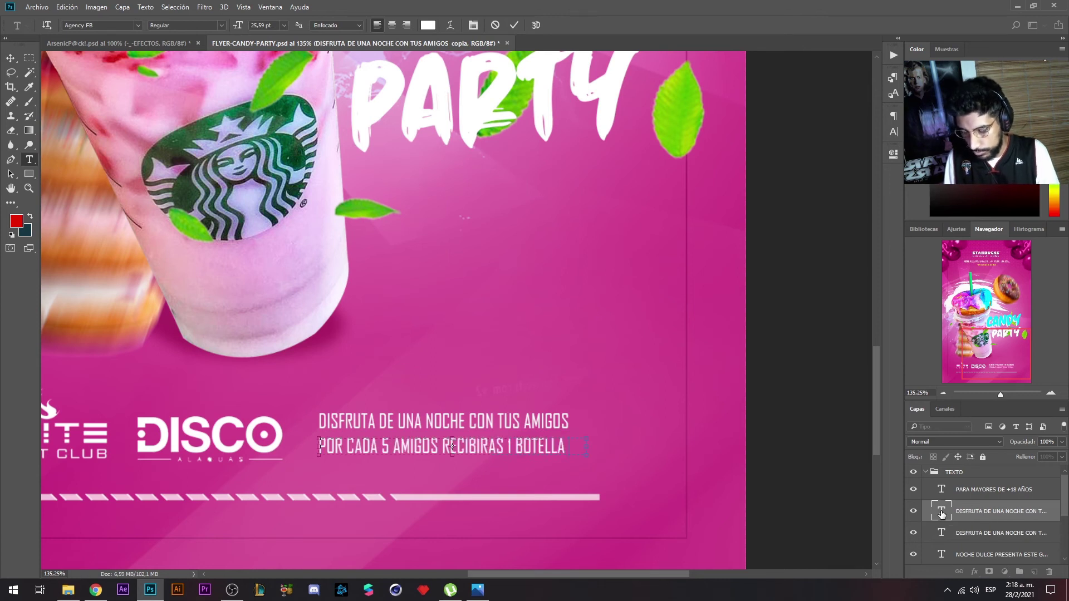
{"action": "type", "text": "GRATIS"}
{"action": "key", "text": "ctrl+a"}
{"action": "left_click", "coordinate": [427, 25]}
{"action": "left_click", "coordinate": [712, 275]}
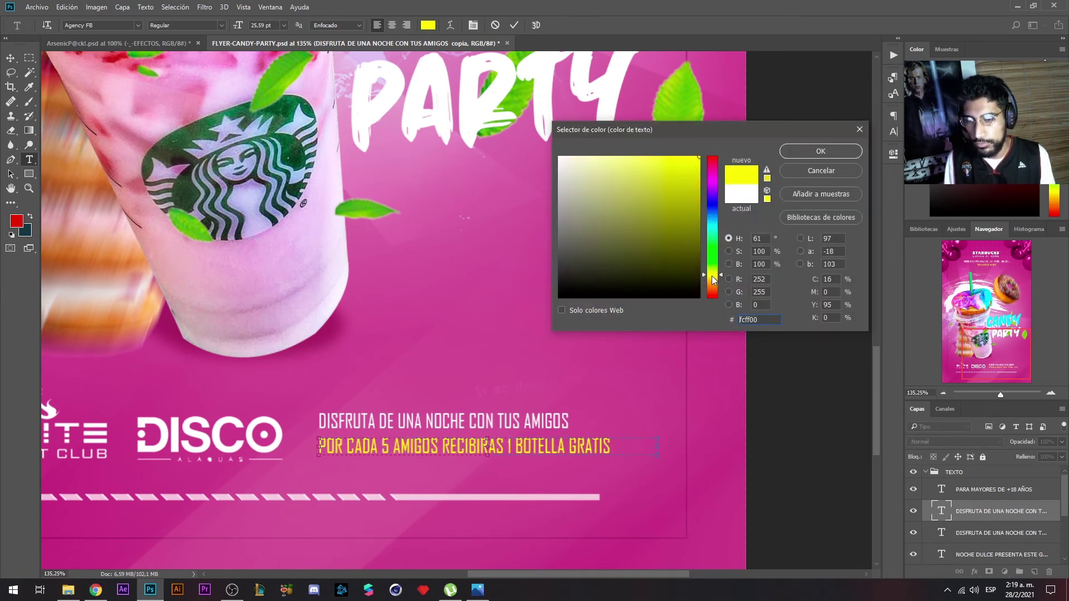
{"action": "key", "text": "Return"}
{"action": "key", "text": "ctrl+Return"}
{"action": "left_click_drag", "start_coordinate": [560, 315], "coordinate": [561, 314]}
- Zoom out and adjust the shape tool's outline settings
{"action": "scroll", "coordinate": [515, 243], "scroll_direction": "down", "scroll_amount": 3}
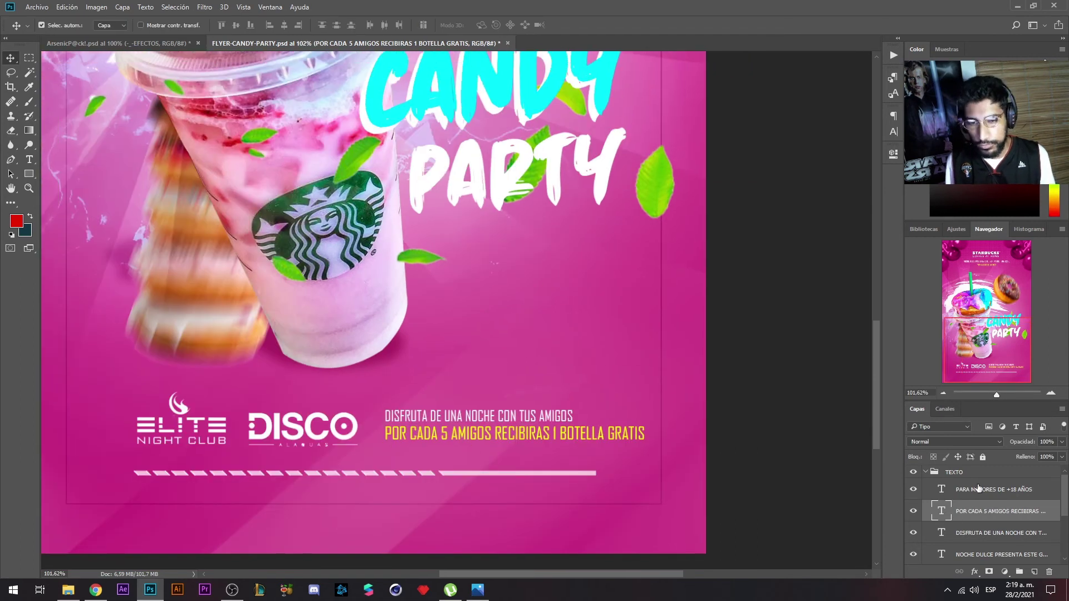
{"action": "key", "text": "alt+bracketright"}
{"action": "key", "text": "u"}
{"action": "left_click", "coordinate": [158, 25]}
- Draw a white-stroked circle below PARTY, to the right of the cup
{"action": "right_click", "coordinate": [29, 174]}
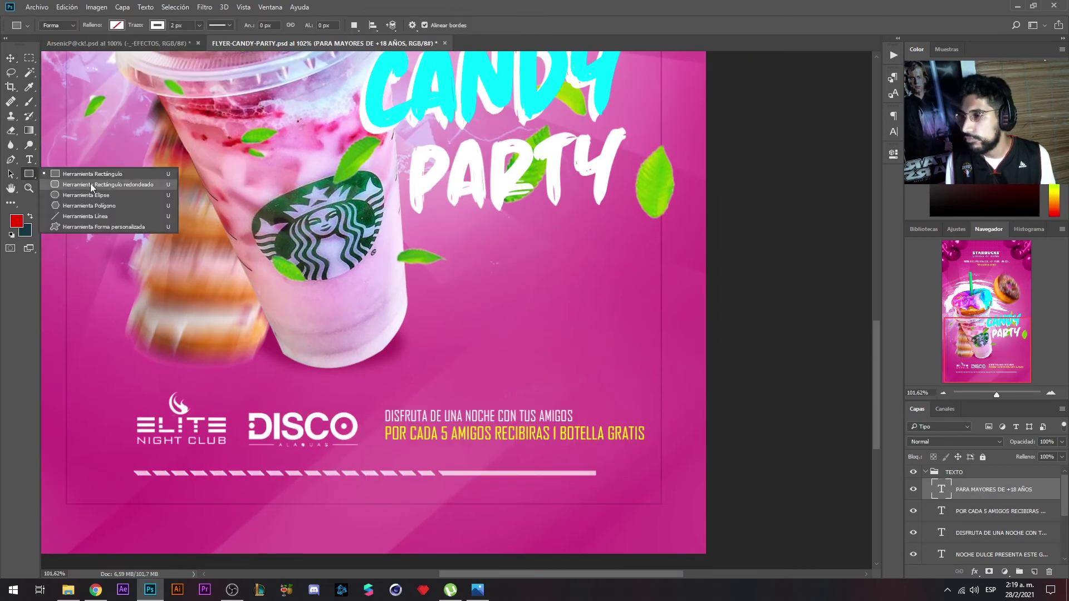
{"action": "left_click", "coordinate": [61, 195]}
{"action": "mouse_move", "coordinate": [515, 227]}
{"action": "left_mouse_down"}
{"action": "mouse_move", "coordinate": [668, 410]}
{"action": "mouse_move", "coordinate": [667, 379]}
{"action": "left_mouse_up"}
{"action": "left_click_drag", "start_coordinate": [580, 284], "coordinate": [527, 279]}
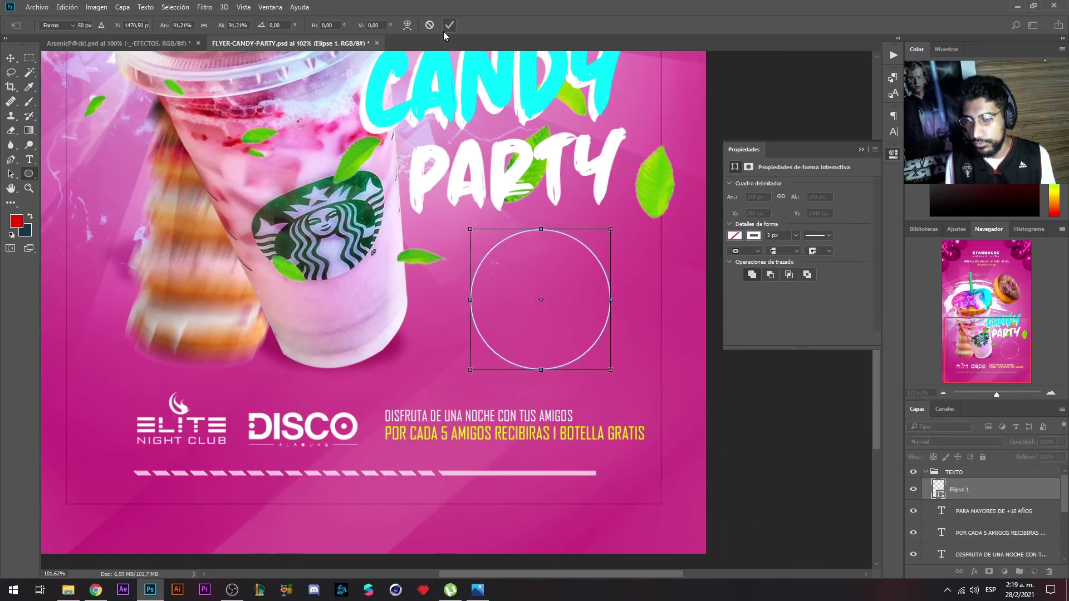
- Duplicate the circle, shrink the copy inside the ring and fill it cyan
{"action": "key", "text": "ctrl+j"}
{"action": "key", "text": "ctrl+t"}
{"action": "key", "text": "Return"}
{"action": "left_click_drag", "start_coordinate": [611, 230], "coordinate": [557, 295]}
{"action": "left_click", "coordinate": [735, 235]}
{"action": "left_click", "coordinate": [735, 295]}
{"action": "key", "text": "v"}
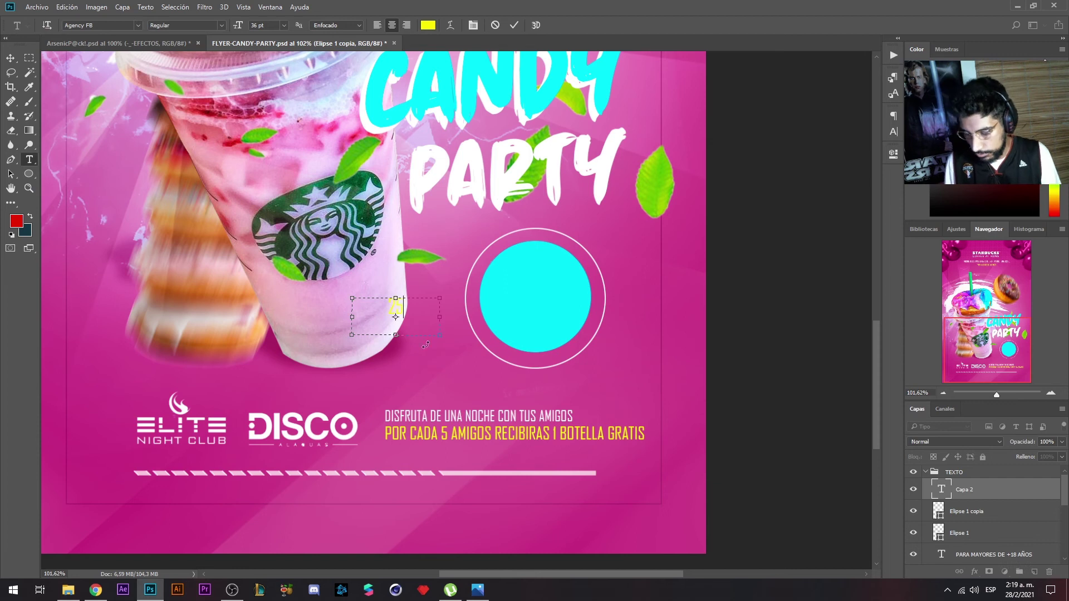
- Format the 25$ price text as Bold and white
{"action": "left_click", "coordinate": [221, 25]}
{"action": "left_click", "coordinate": [167, 47]}
{"action": "left_click", "coordinate": [428, 25]}
{"action": "left_click", "coordinate": [569, 149]}
{"action": "key", "text": "Return"}
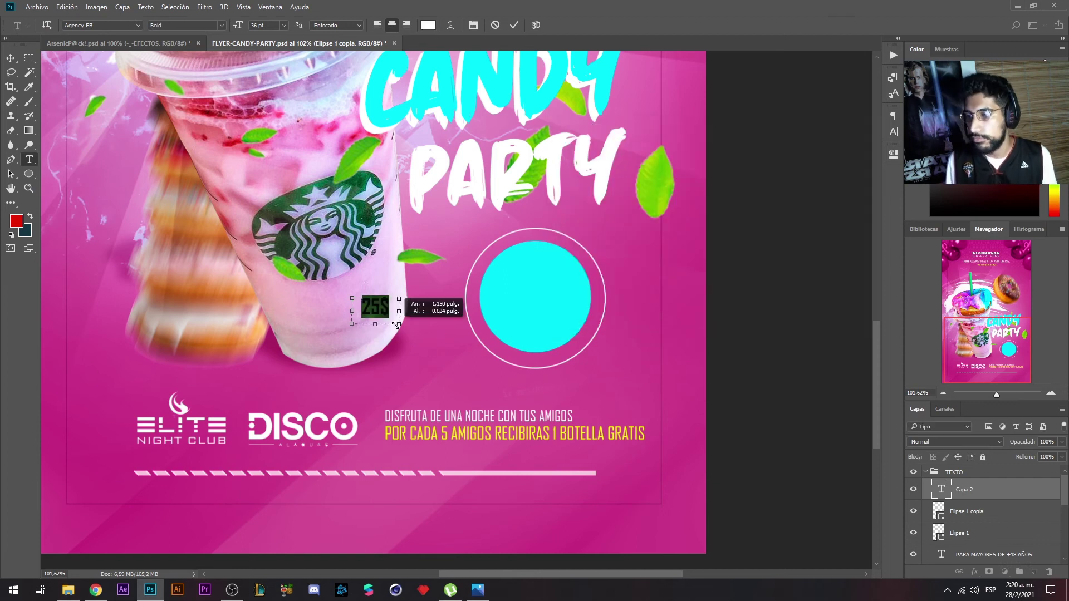
- Enlarge the 25$ text to fill the cyan circle
{"action": "key", "text": "ctrl+Return"}
{"action": "key", "text": "ctrl+t"}
{"action": "left_click_drag", "start_coordinate": [397, 324], "coordinate": [572, 279]}
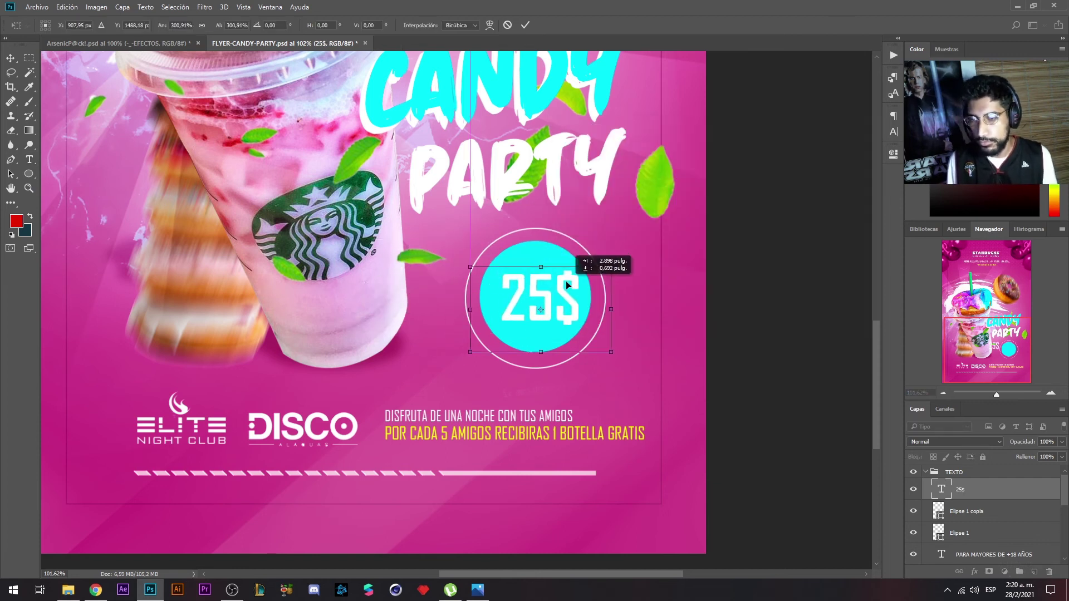
{"action": "left_click", "coordinate": [531, 30]}
{"action": "key", "text": "ctrl+0"}
{"action": "scroll", "coordinate": [536, 156], "scroll_direction": "up", "scroll_amount": 2}
{"action": "scroll", "coordinate": [536, 156], "scroll_direction": "up", "scroll_amount": 2}
- Lower the faint Arsenic light overlay layer to 17% opacity
{"action": "scroll", "coordinate": [536, 156], "scroll_direction": "up", "scroll_amount": 2}
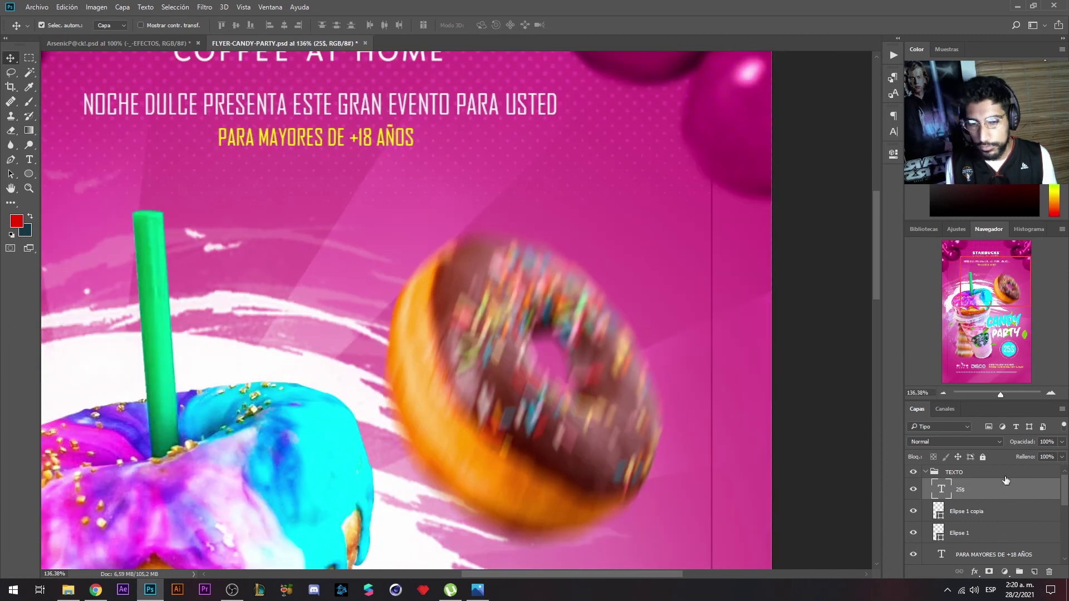
{"action": "scroll", "coordinate": [980, 512], "scroll_direction": "down", "scroll_amount": 3}
{"action": "left_click", "coordinate": [959, 554]}
{"action": "scroll", "coordinate": [440, 238], "scroll_direction": "down", "scroll_amount": 2}
{"action": "key", "text": "ctrl+t"}
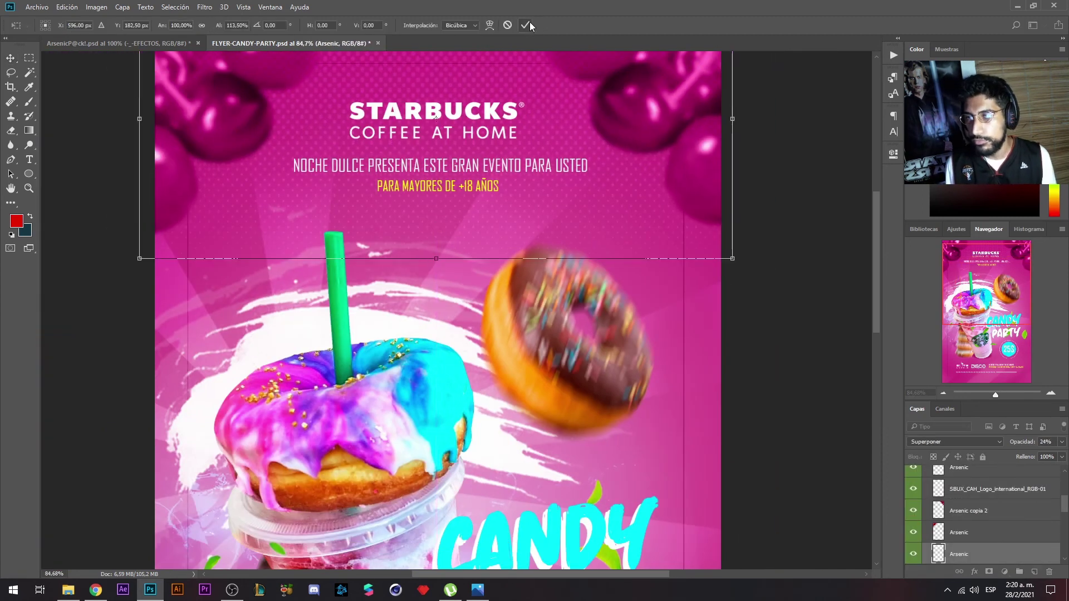
{"action": "left_click", "coordinate": [529, 25]}
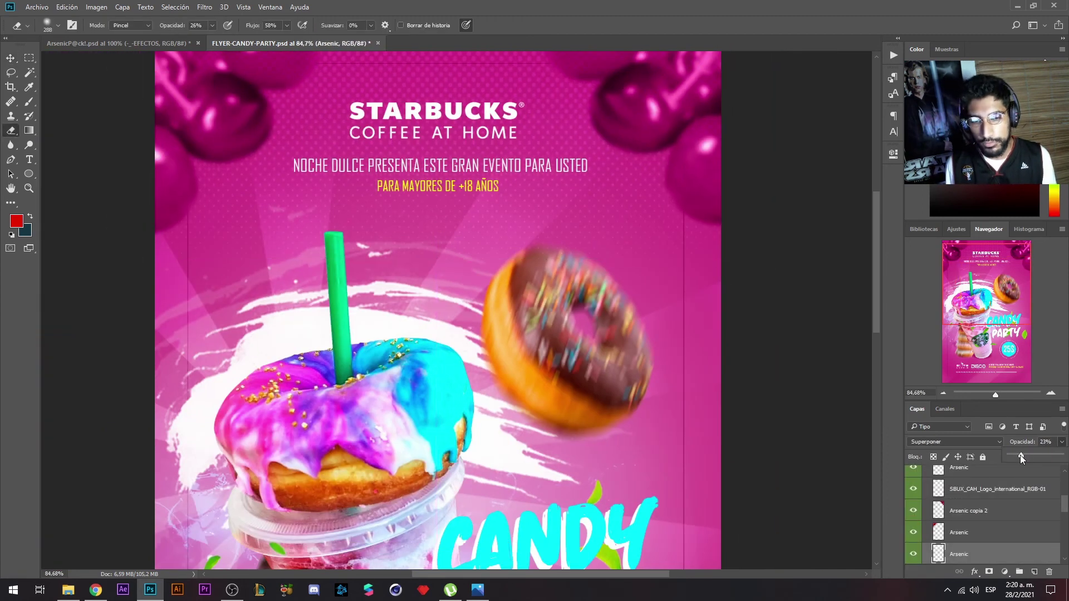
{"action": "left_click", "coordinate": [980, 532]}
{"action": "key", "text": "ctrl+t"}
{"action": "left_click", "coordinate": [958, 554]}
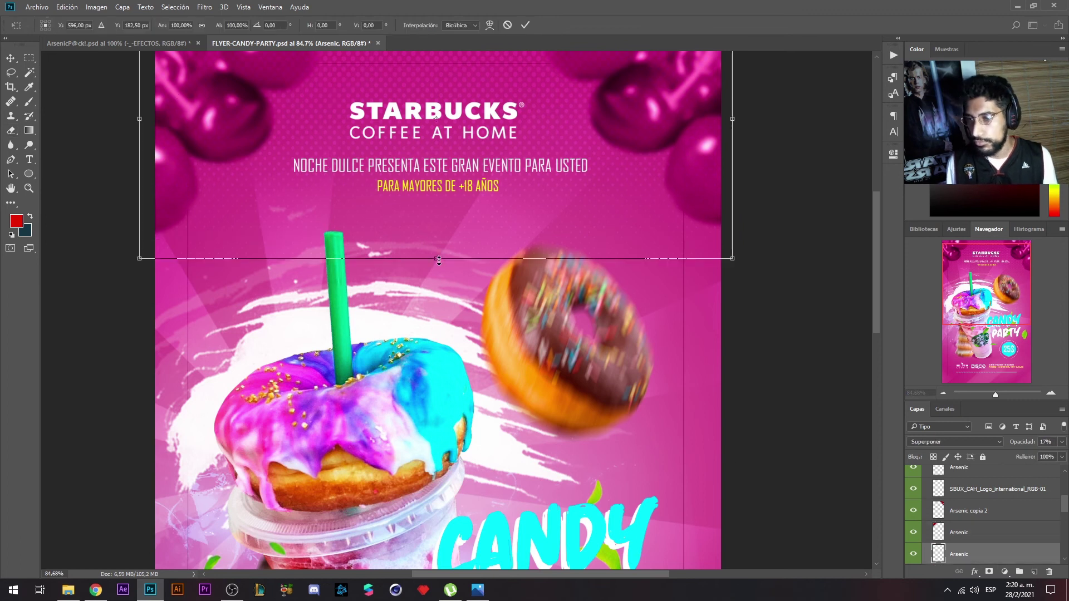
{"action": "scroll", "coordinate": [440, 312], "scroll_direction": "down", "scroll_amount": 2}
- Place a smaller copy of the chocolate donut beside the straw
{"action": "left_click", "coordinate": [8, 61]}
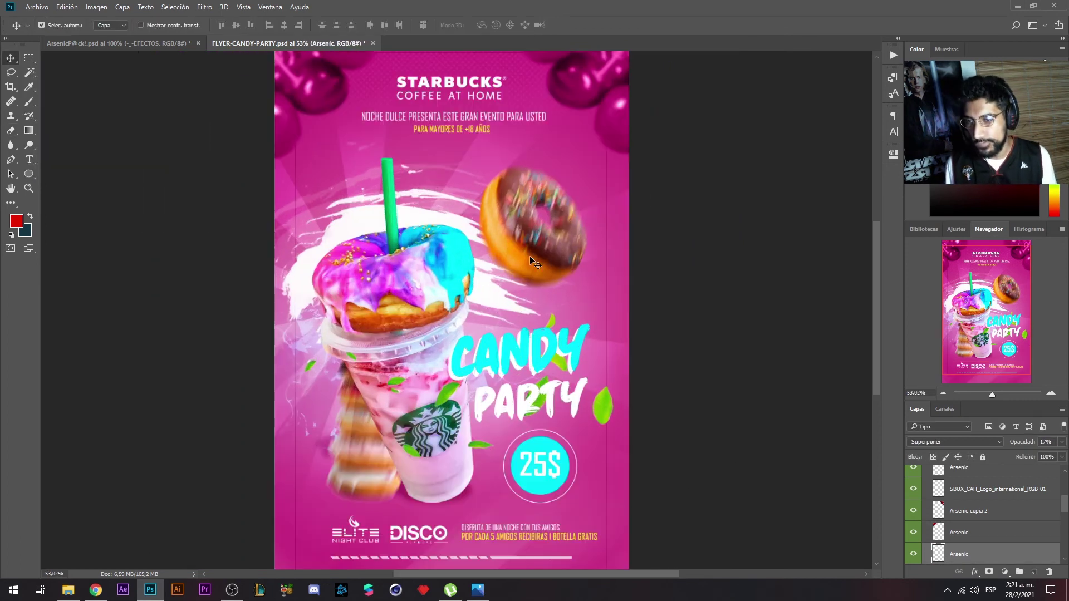
{"action": "left_click_drag", "start_coordinate": [624, 228], "coordinate": [631, 219]}
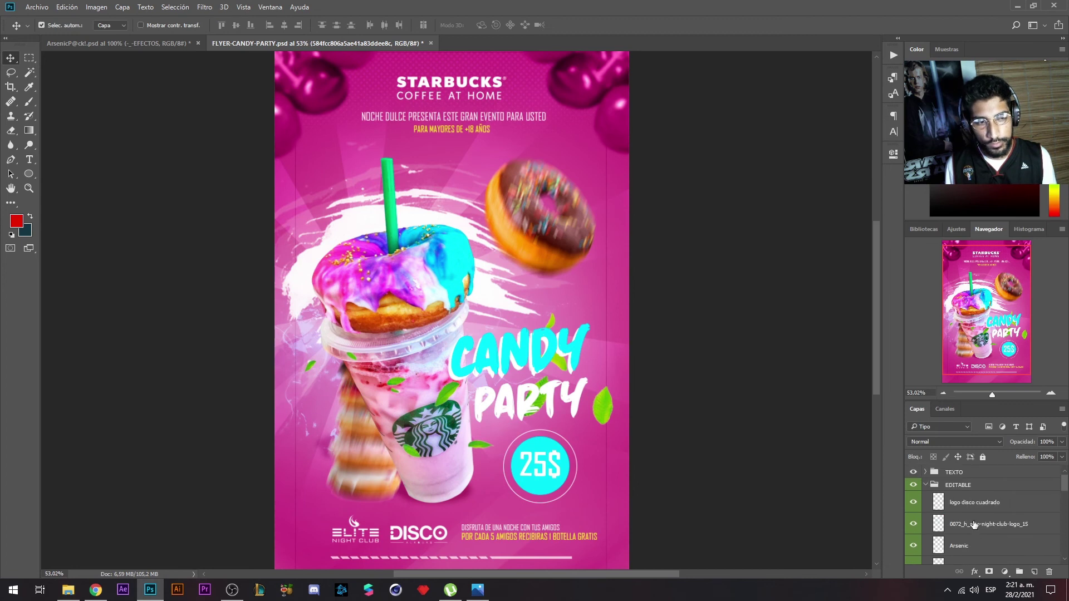
{"action": "left_click_drag", "start_coordinate": [545, 253], "coordinate": [337, 205]}
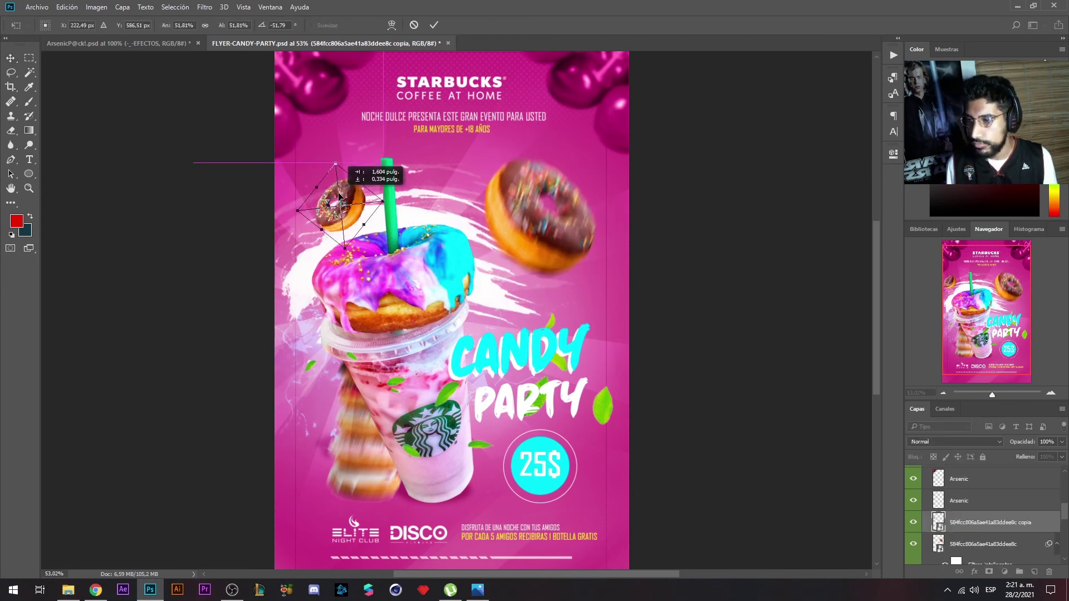
- Collapse the EDITABLE group and bring an Arsenic light layer into the flyer
{"action": "key", "text": "ctrl+Tab"}
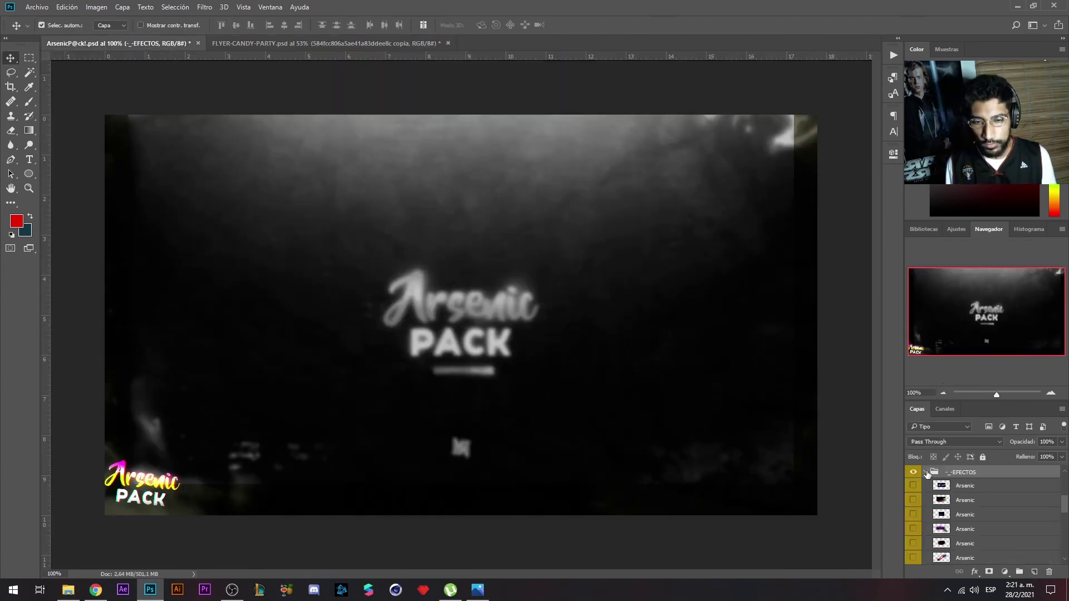
{"action": "key", "text": "ctrl+Tab"}
{"action": "scroll", "coordinate": [927, 487], "scroll_direction": "up", "scroll_amount": 3}
{"action": "left_click", "coordinate": [927, 487]}
{"action": "key", "text": "ctrl+Tab"}
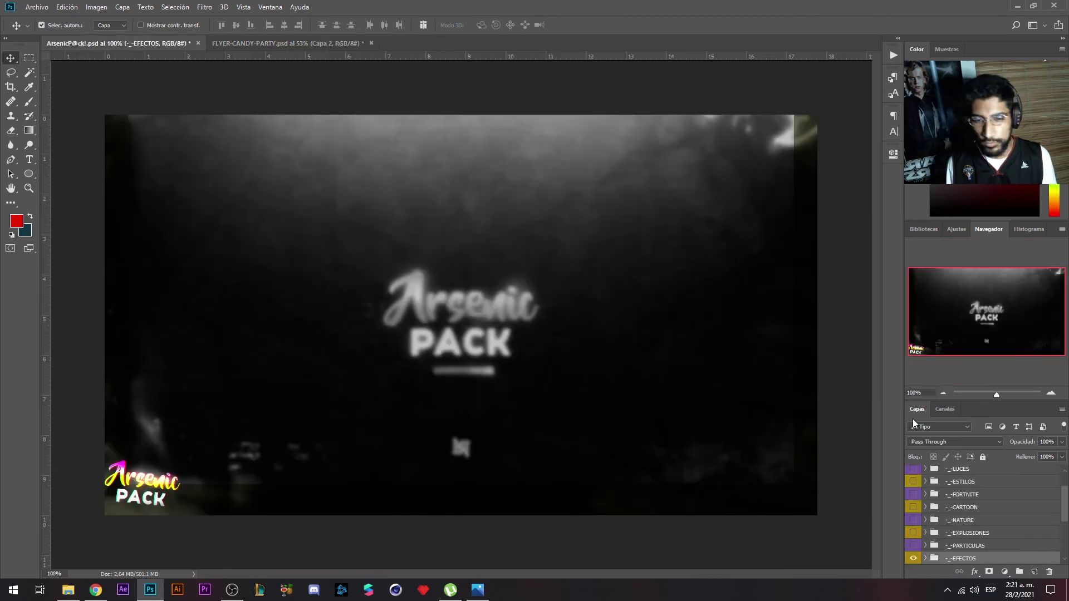
{"action": "left_click_drag", "start_coordinate": [680, 491], "coordinate": [532, 313]}
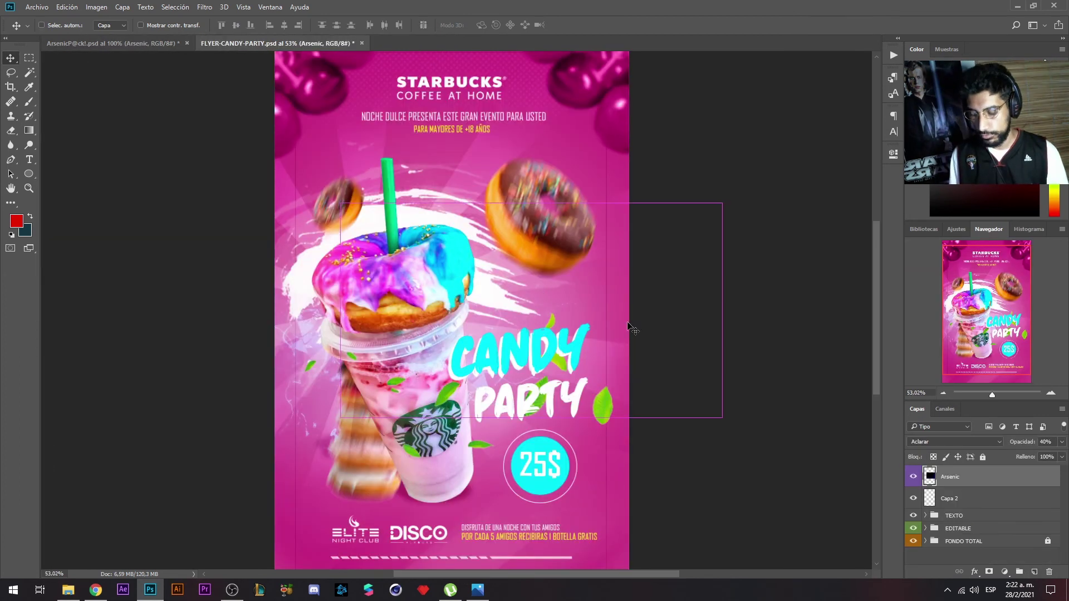
- Set the light layer to Restar blending and stretch it over the full flyer height
{"action": "left_click", "coordinate": [953, 441]}
{"action": "left_click", "coordinate": [916, 392]}
{"action": "key", "text": "ctrl+t"}
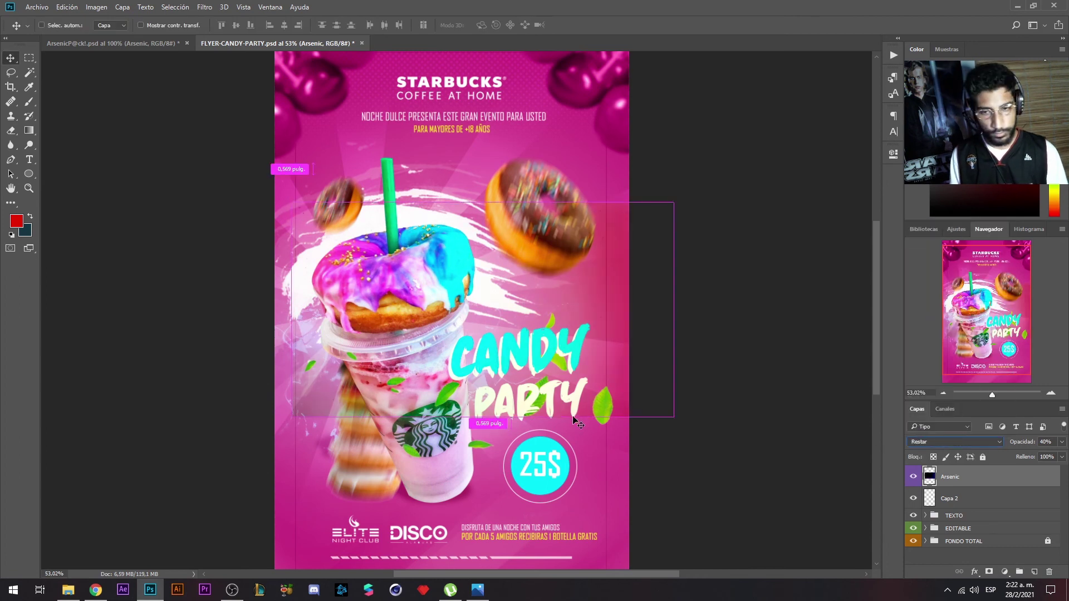
{"action": "left_click_drag", "start_coordinate": [468, 386], "coordinate": [469, 523]}
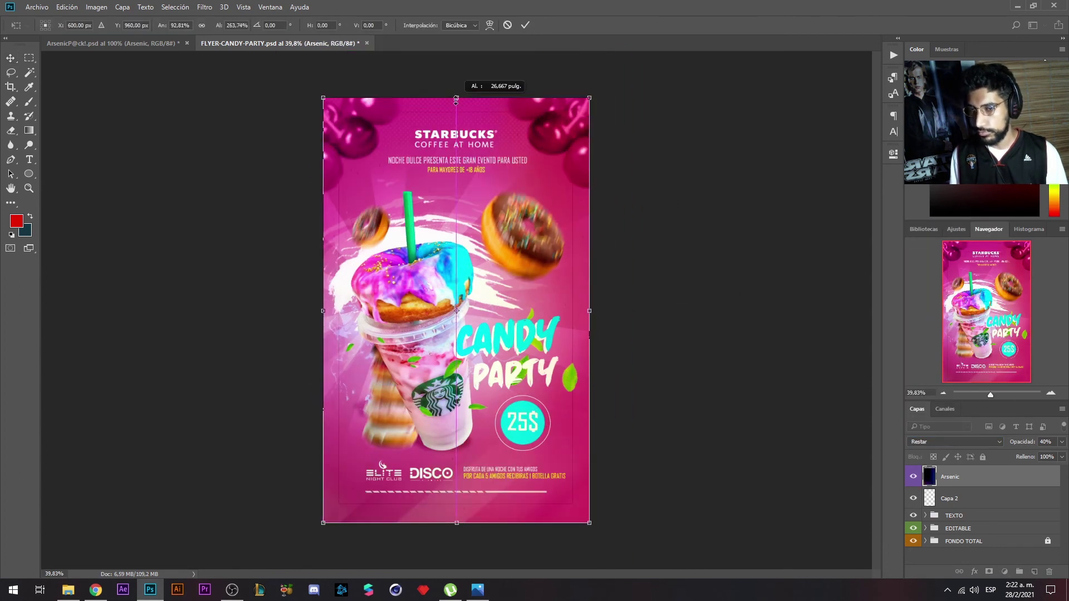
{"action": "key", "text": "Return"}
{"action": "key", "text": "ctrl+0"}
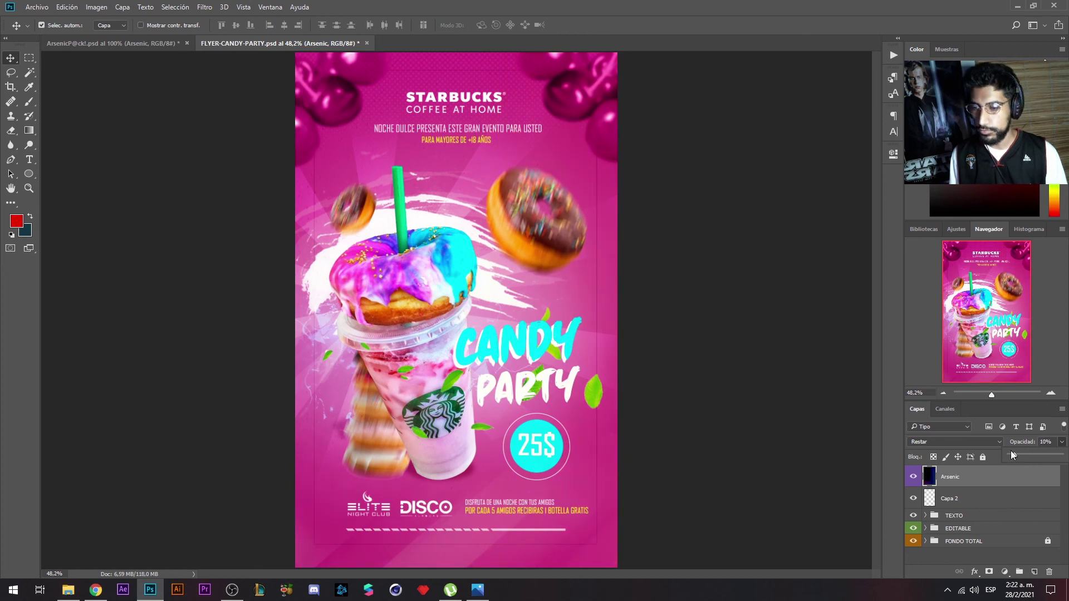
- Lower the light layer's opacity to 10%
{"action": "left_click", "coordinate": [705, 131]}
{"action": "scroll", "coordinate": [585, 331], "scroll_direction": "up", "scroll_amount": 3, "text": "alt"}
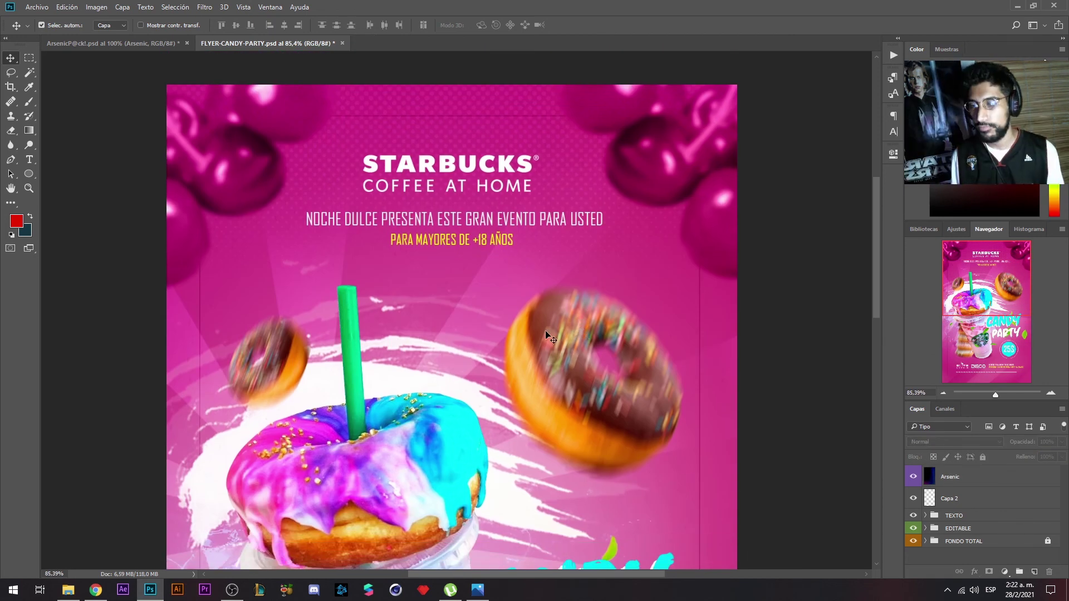
{"action": "scroll", "coordinate": [579, 334], "scroll_direction": "down", "scroll_amount": 3}
{"action": "scroll", "coordinate": [568, 339], "scroll_direction": "down", "scroll_amount": 3}
{"action": "scroll", "coordinate": [540, 356], "scroll_direction": "up", "scroll_amount": 5}
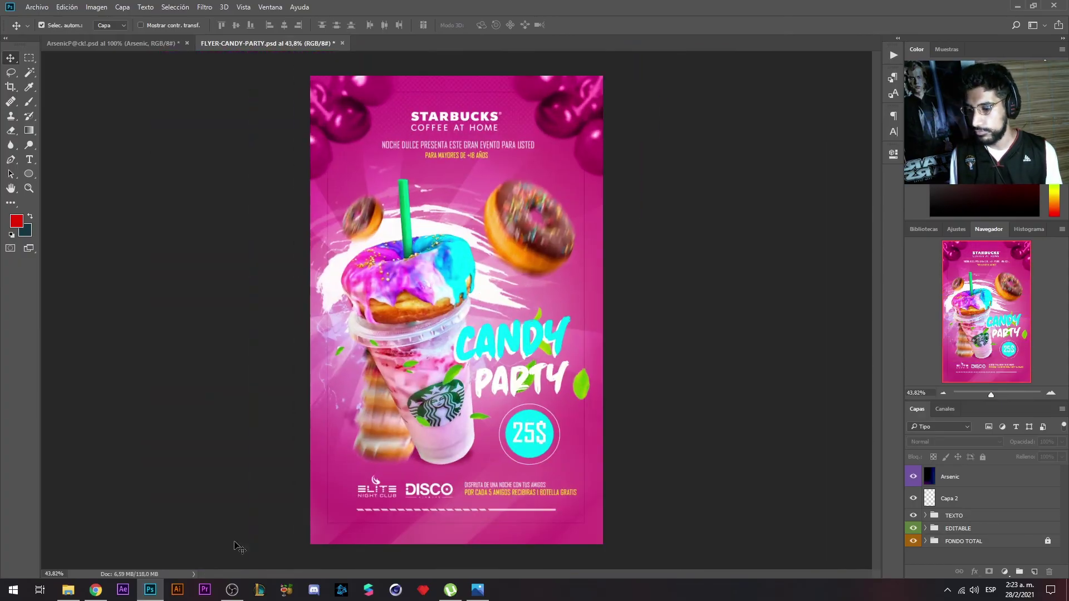